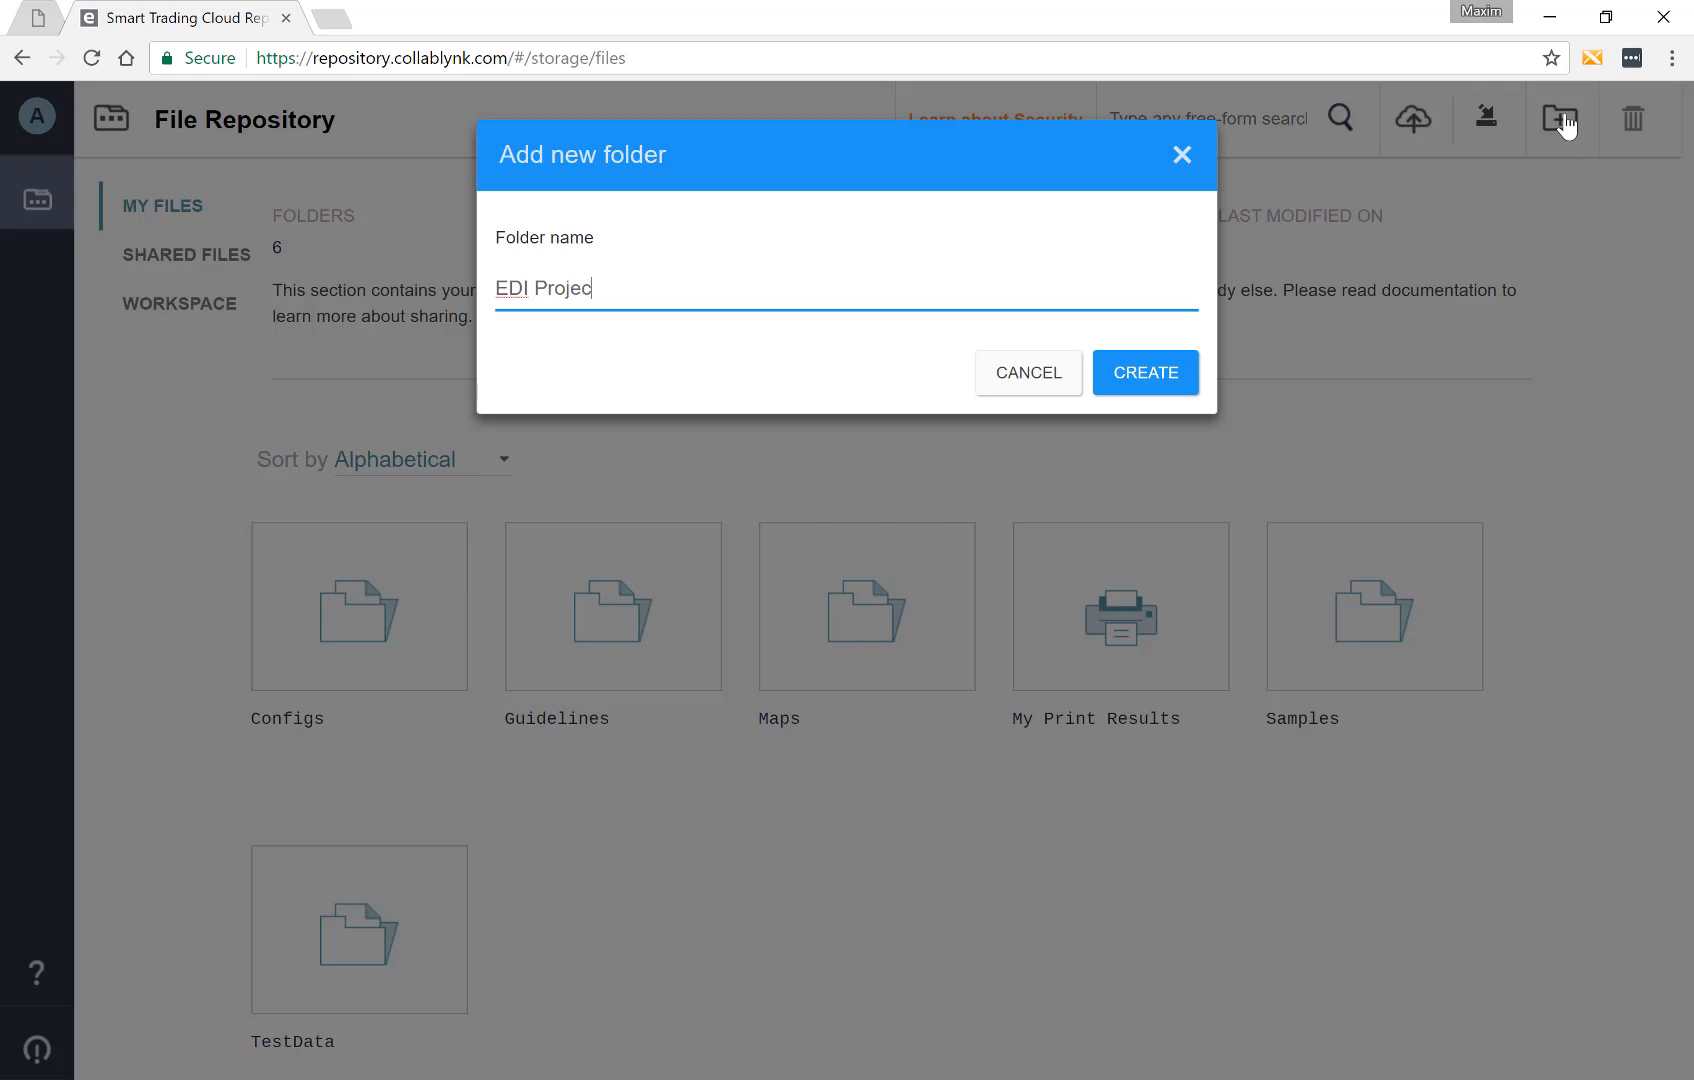
Create the EDI Projects folder in My Files and upload 5010_270_x279_A1.dat into it from the local Sample Files folder
{"action": "key", "text": "Return"}
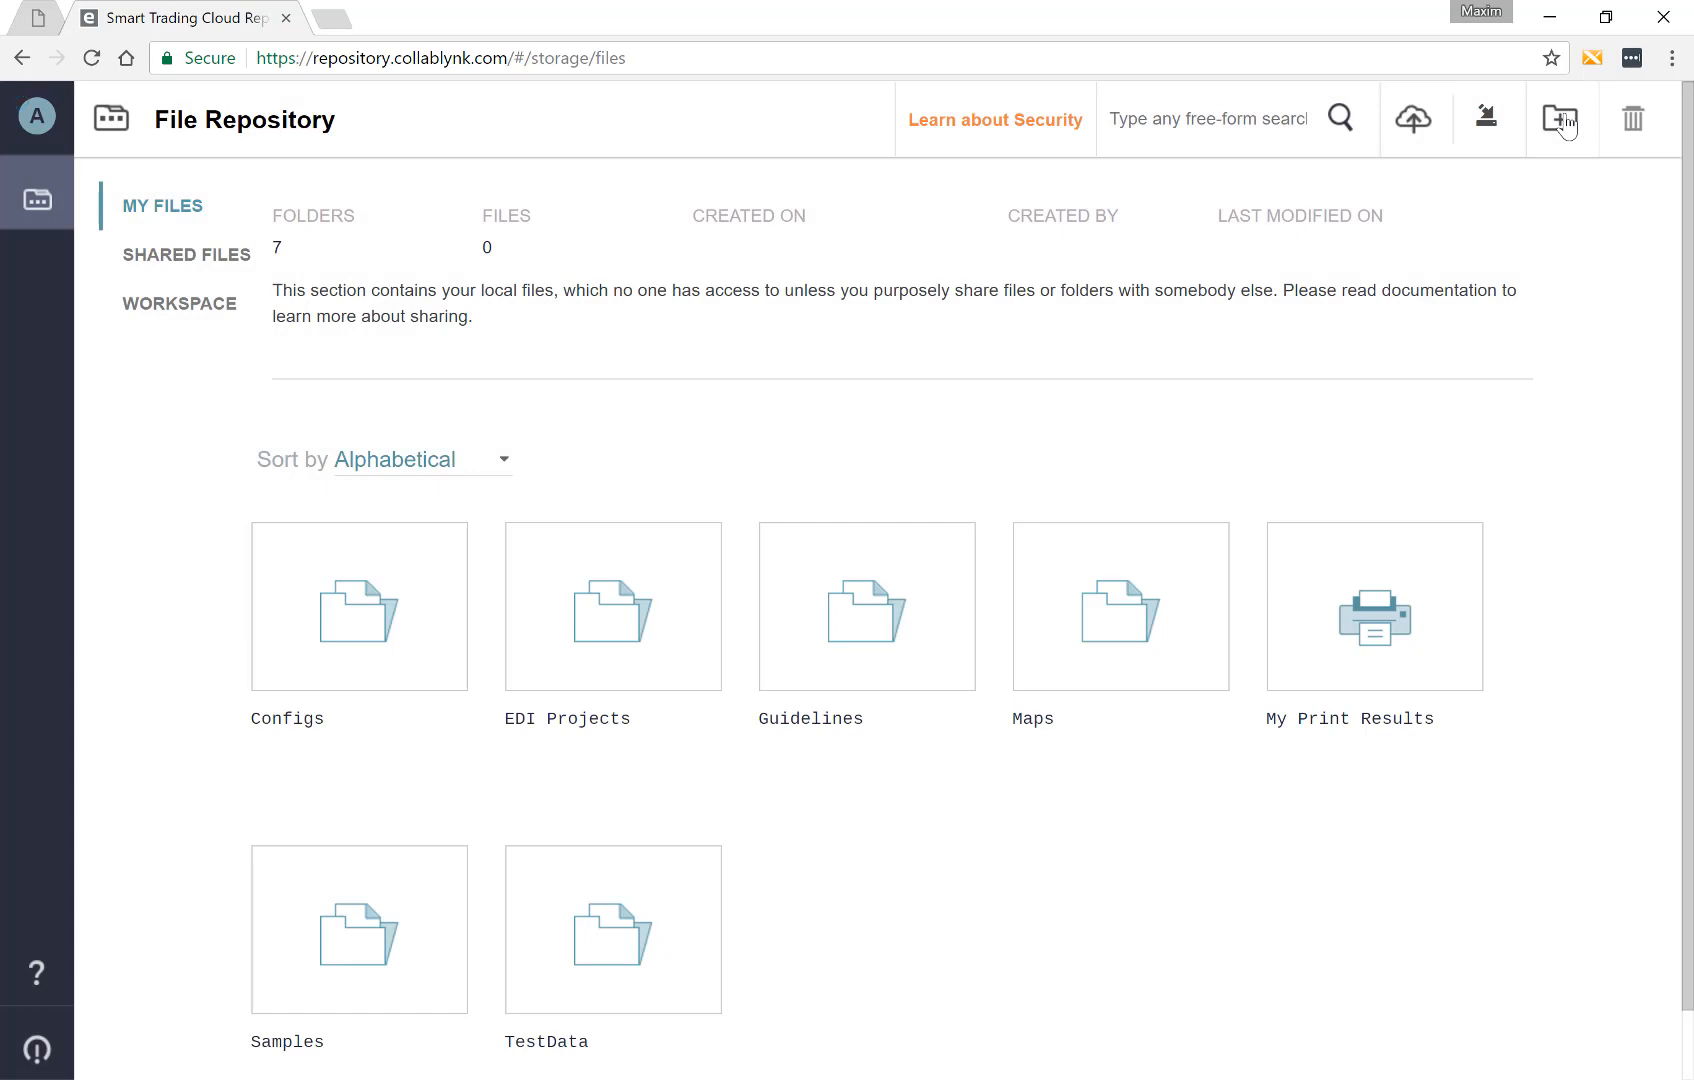
{"action": "left_click", "coordinate": [657, 605]}
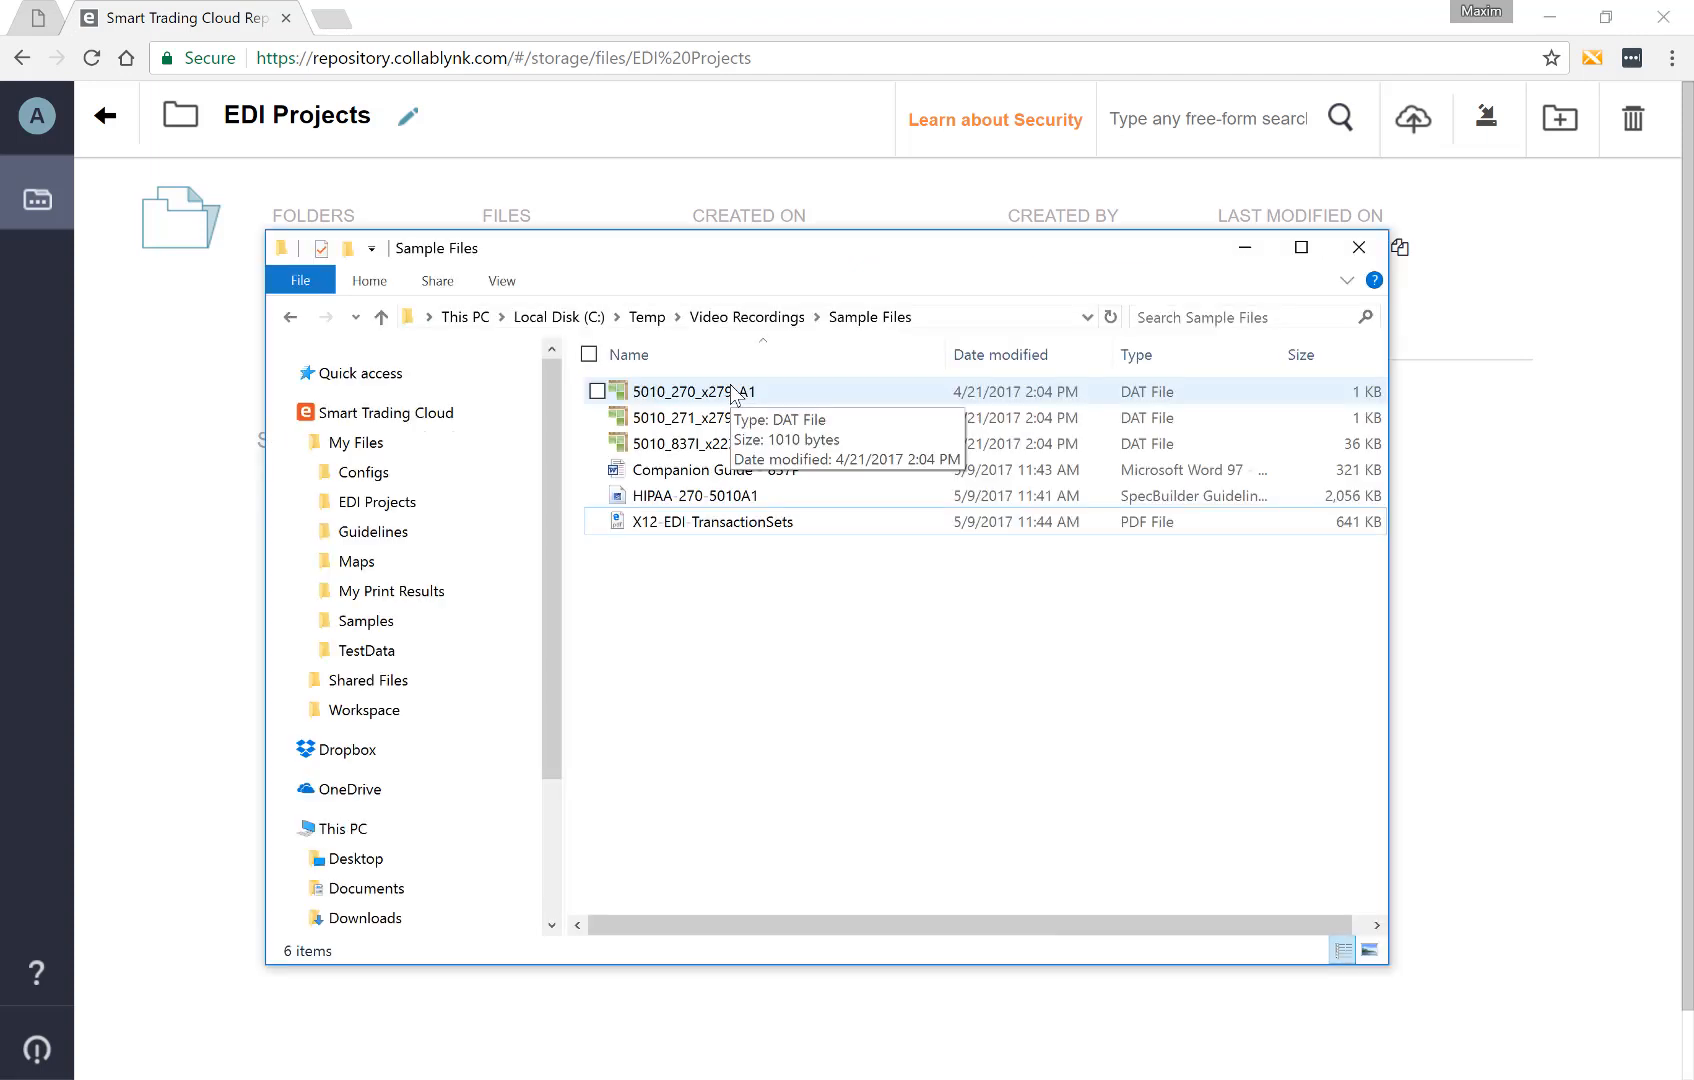
{"action": "left_click_drag", "start_coordinate": [735, 392], "coordinate": [1477, 540]}
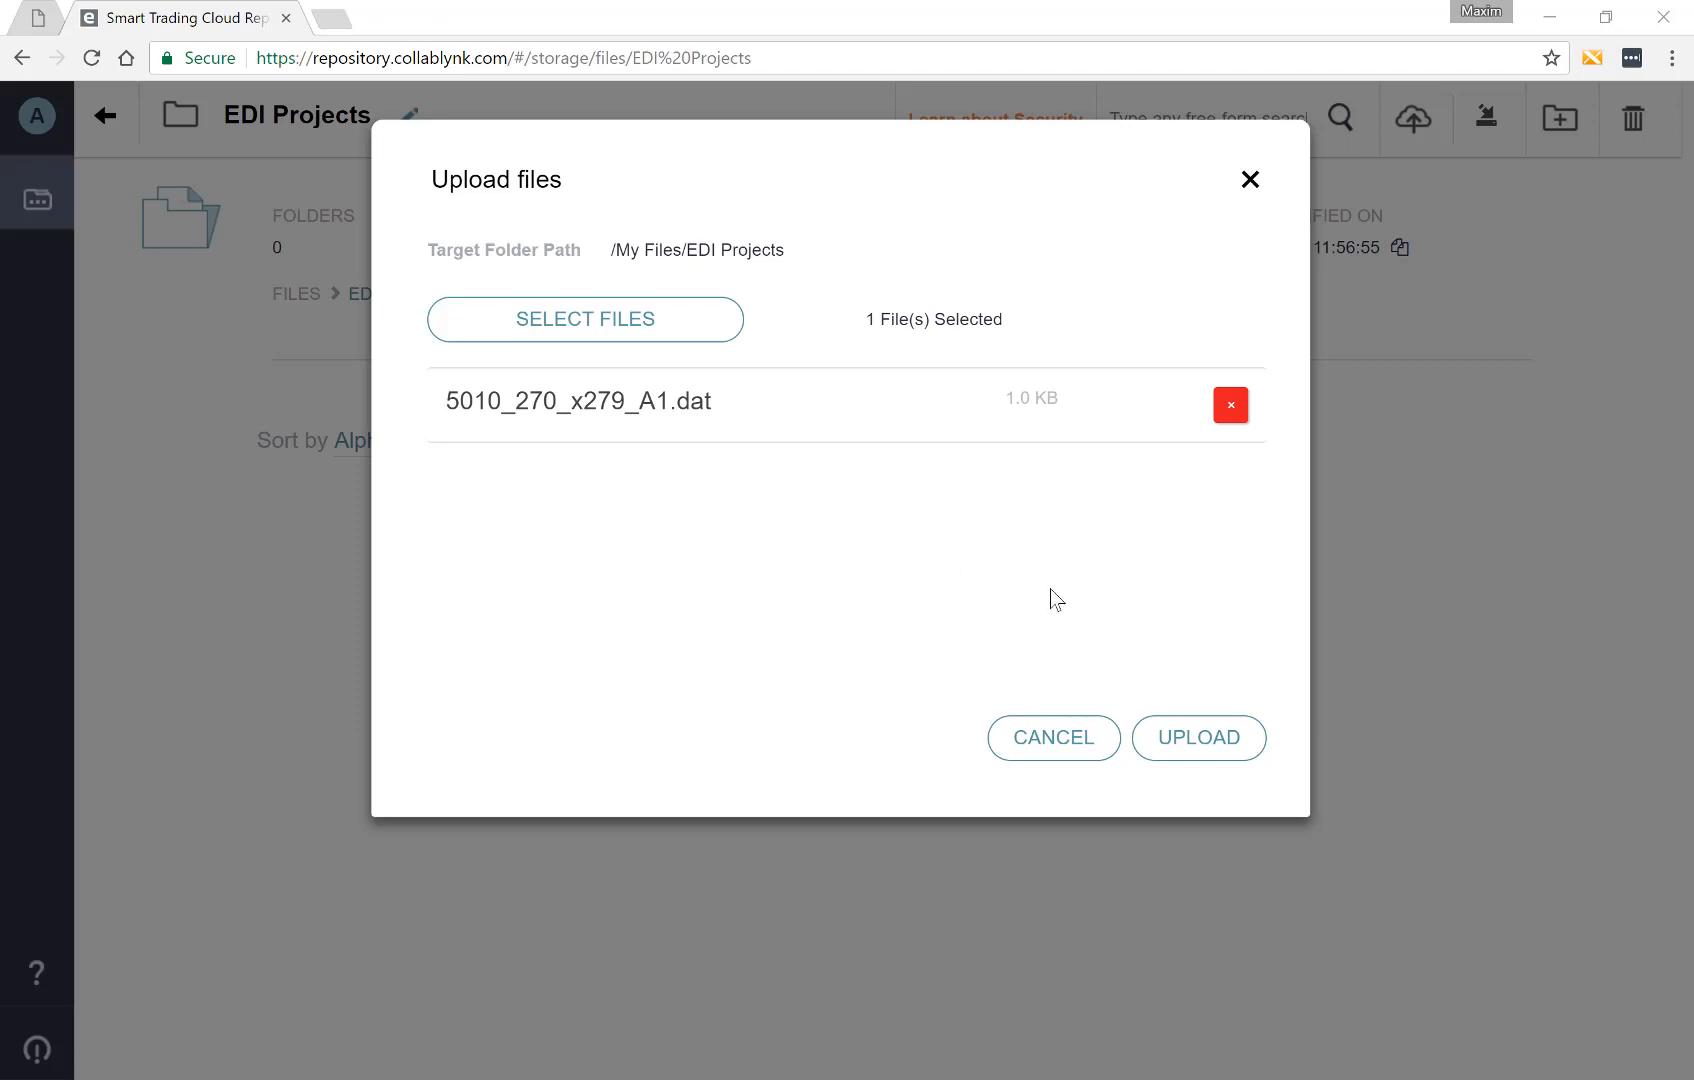
{"action": "left_click", "coordinate": [1203, 744]}
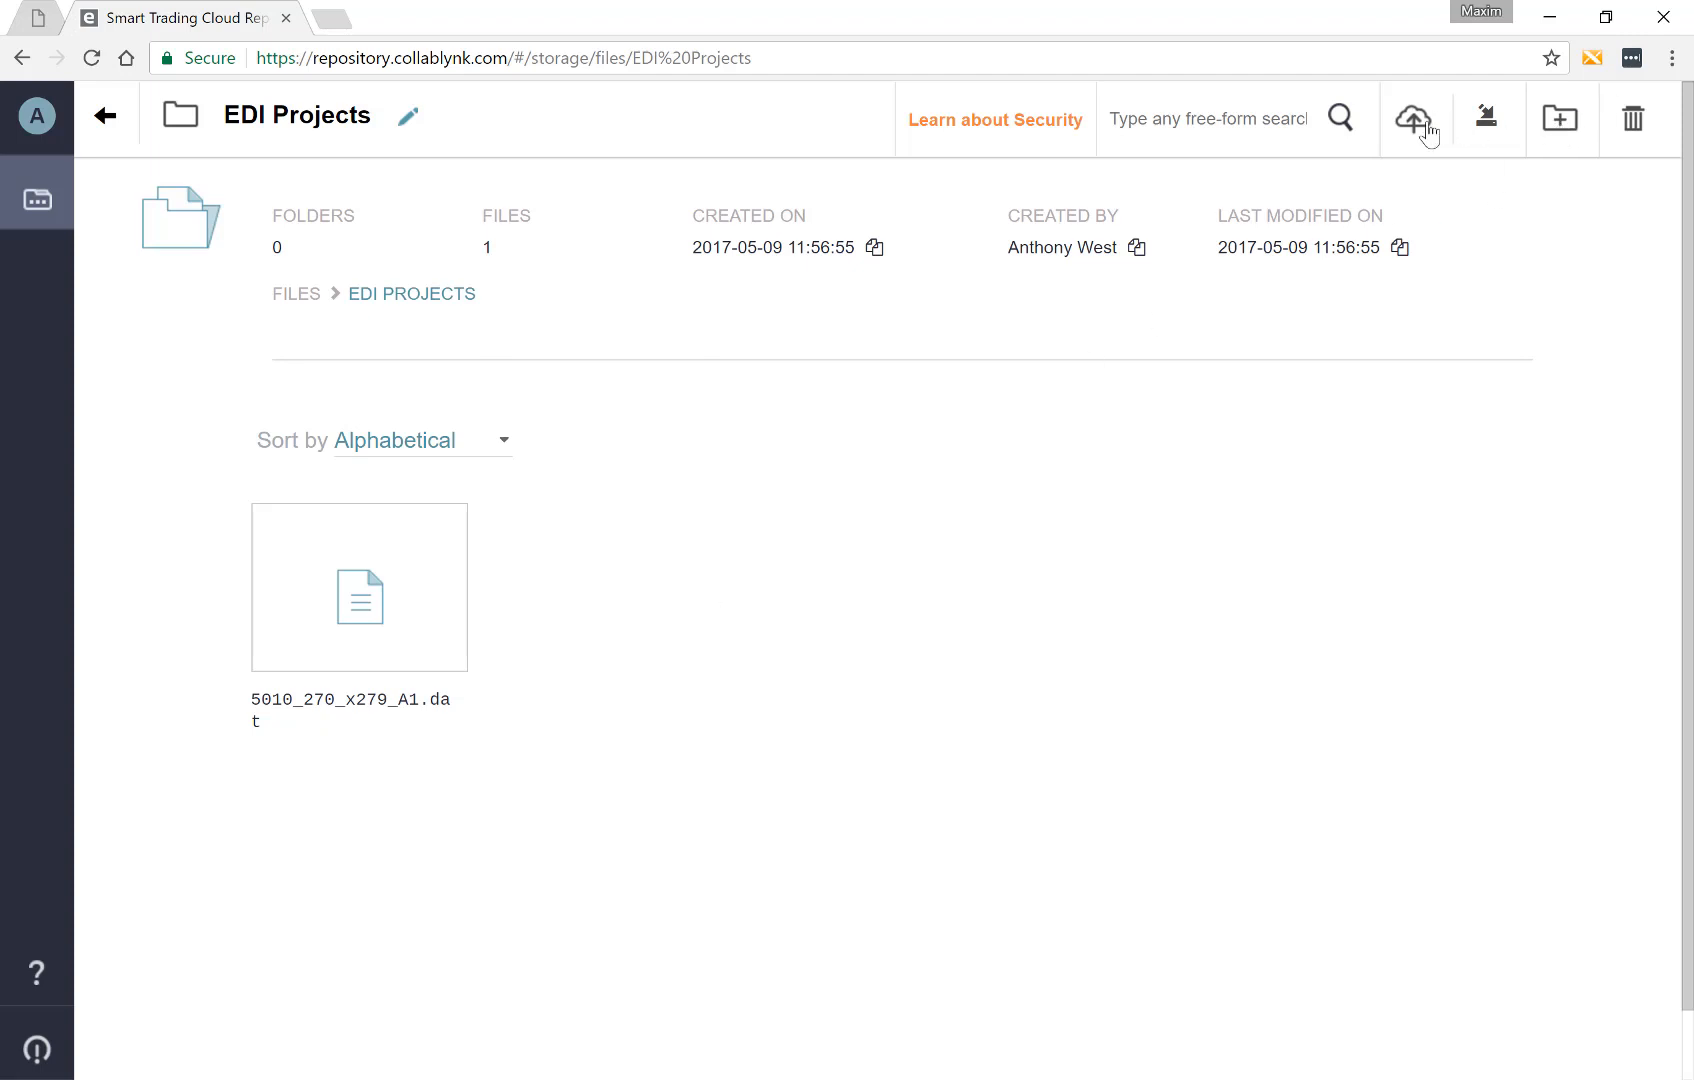
Upload 5010_271_x279_A1.dat and 5010_837I_x223_A2.dat together from Sample Files to the EDI Projects folder
{"action": "left_click", "coordinate": [1421, 132]}
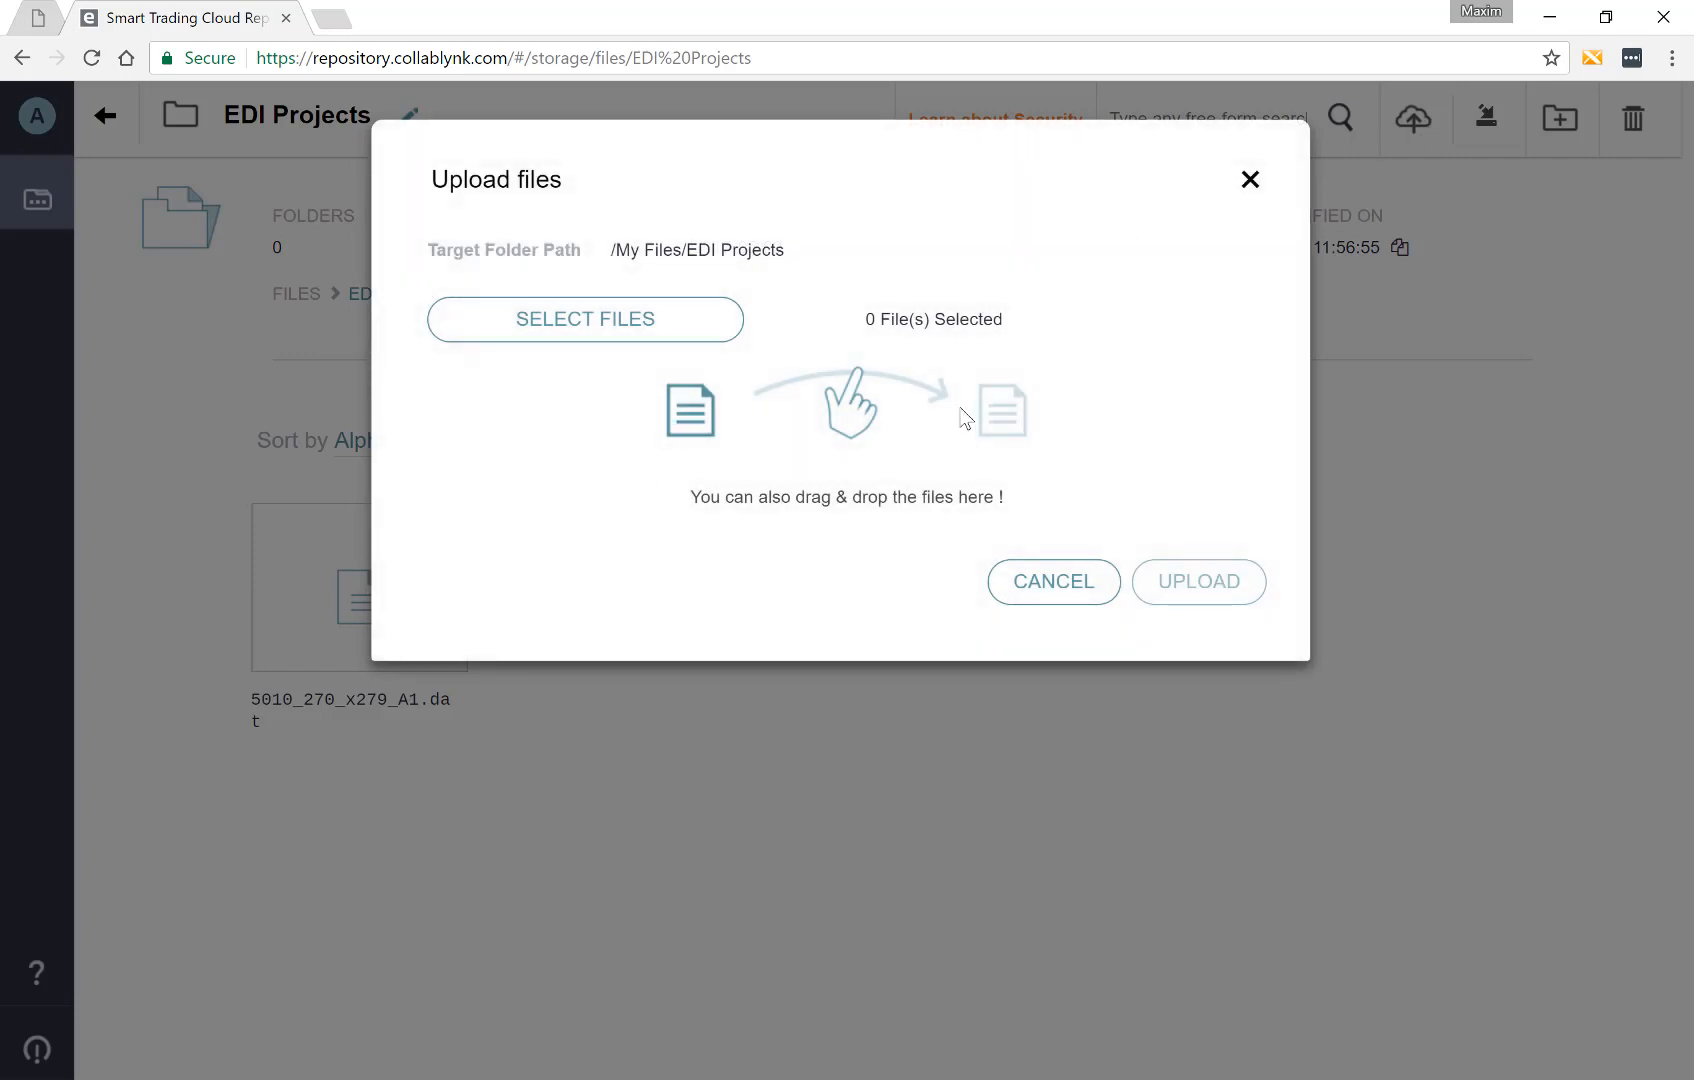
{"action": "left_click", "coordinate": [588, 336]}
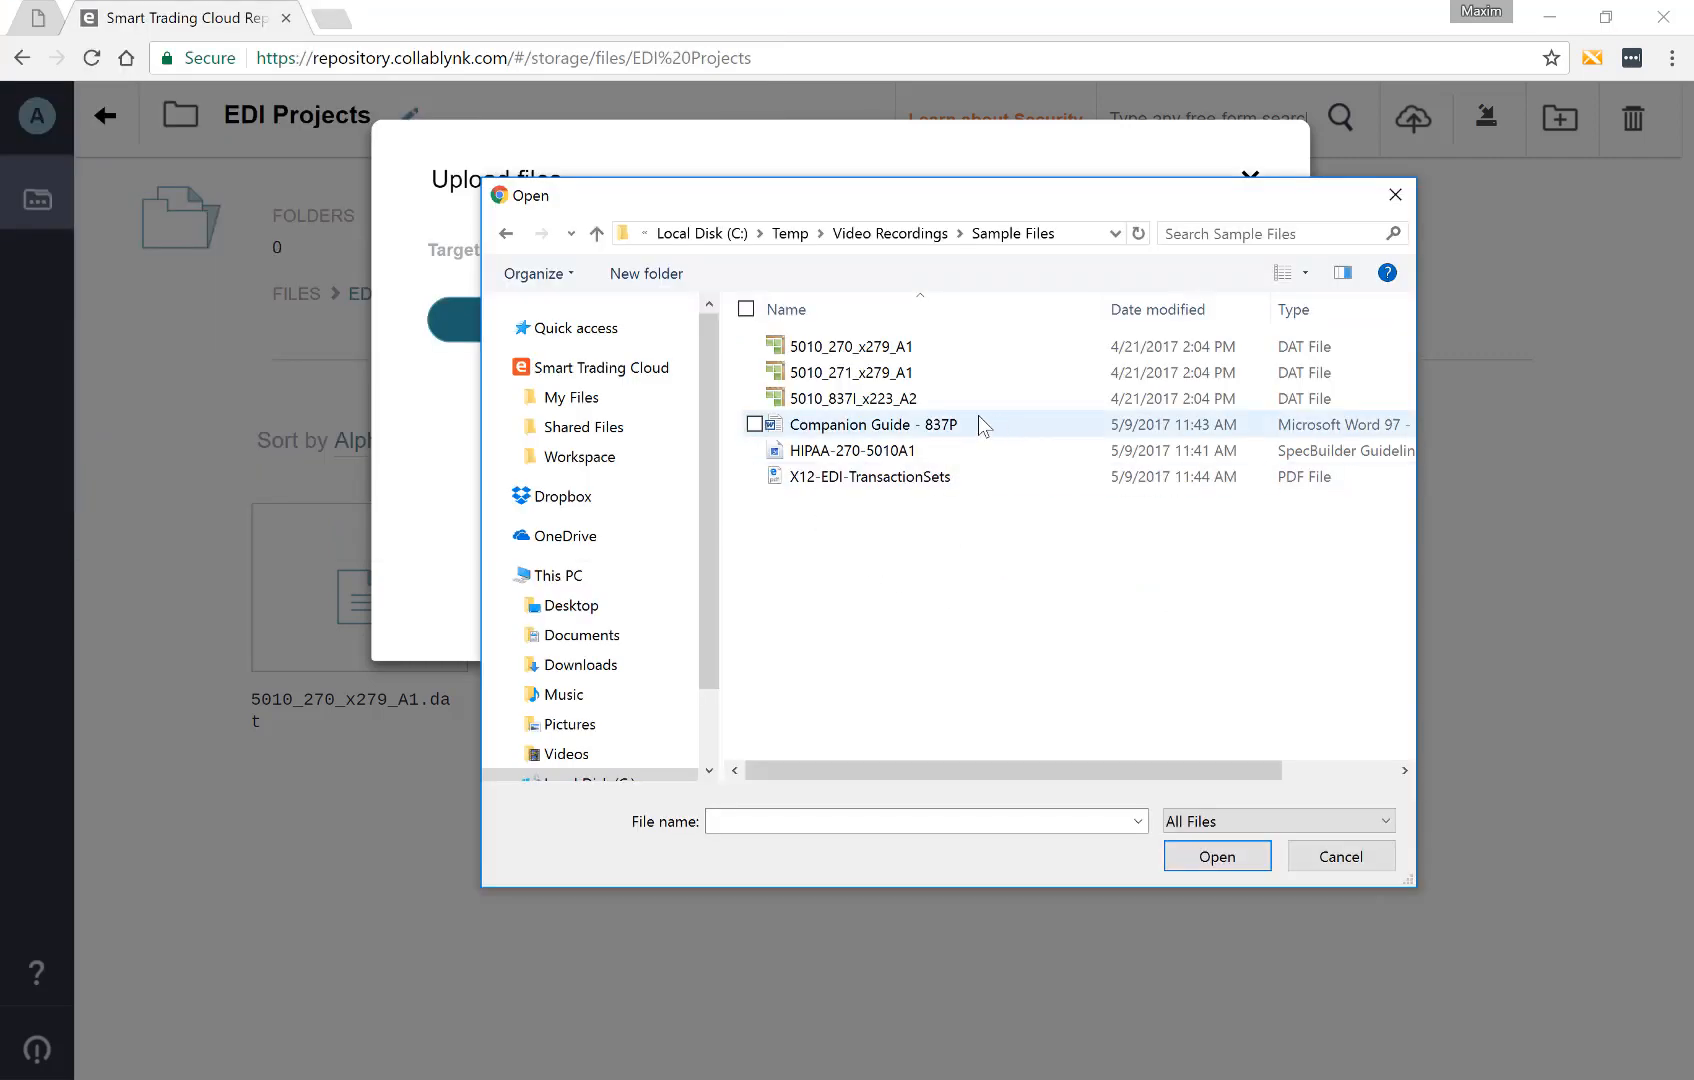
{"action": "left_click", "coordinate": [867, 380]}
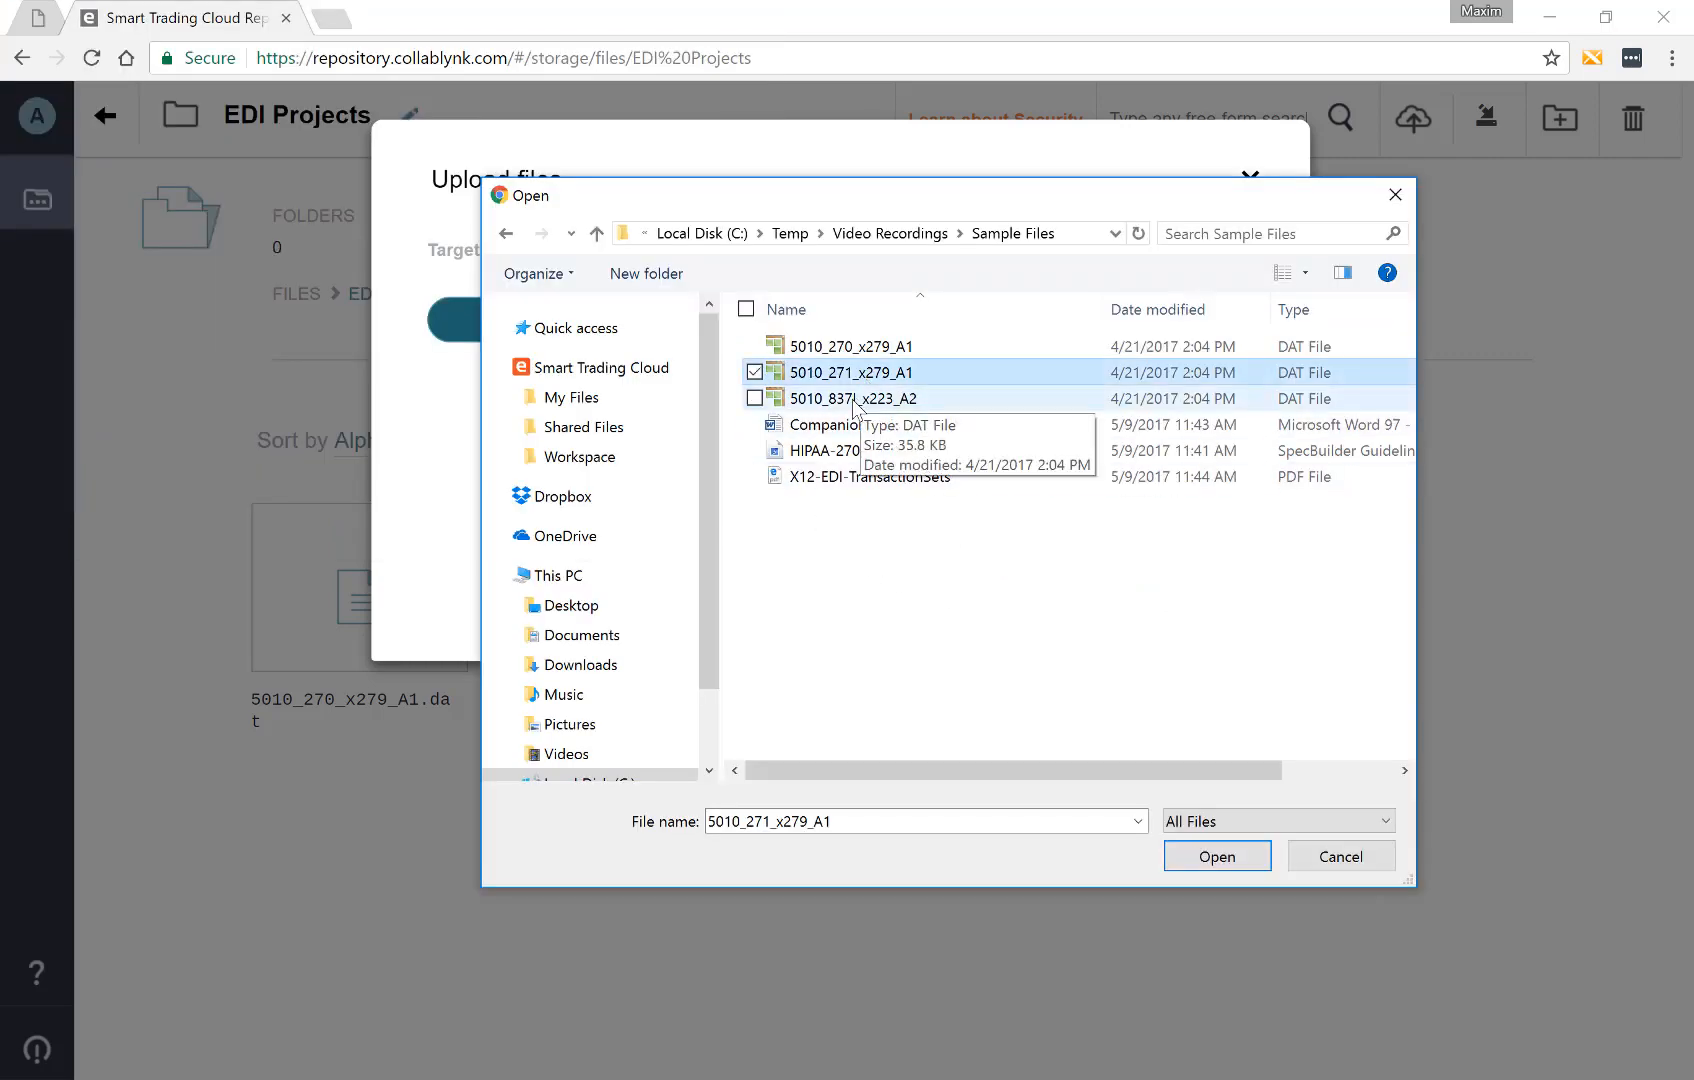
{"action": "left_click", "coordinate": [853, 403], "text": "ctrl"}
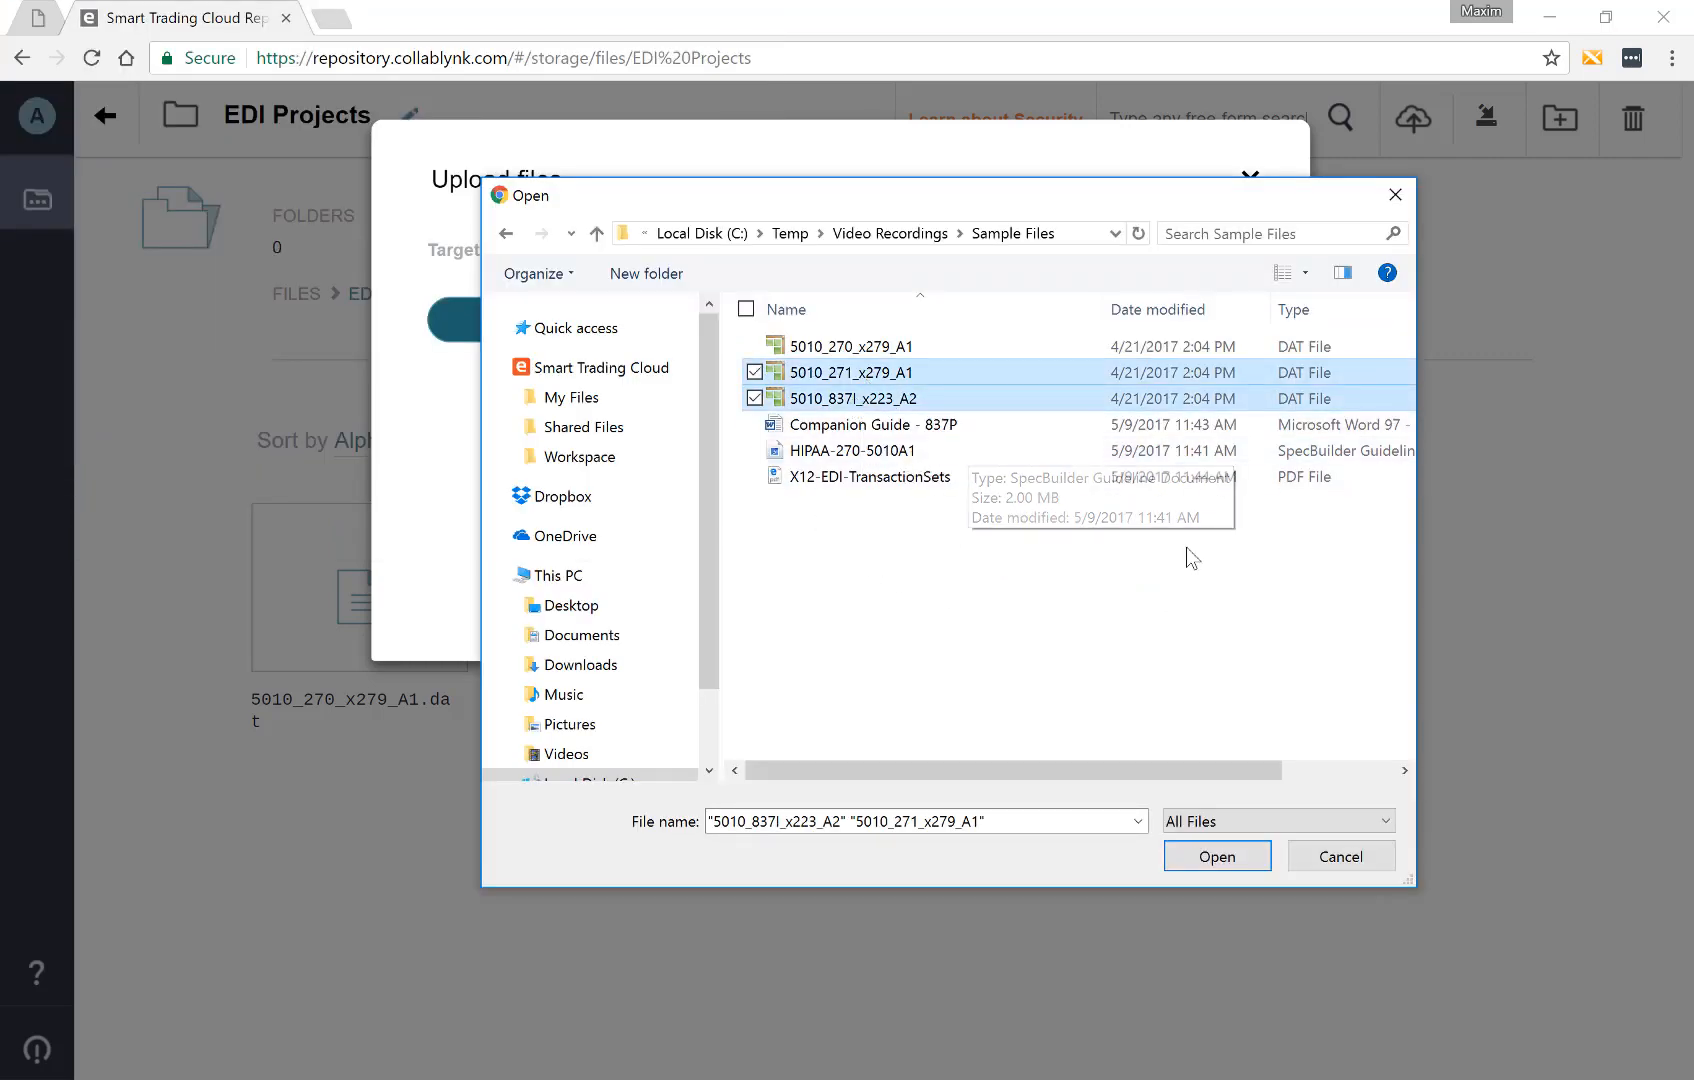
{"action": "left_click", "coordinate": [1207, 858]}
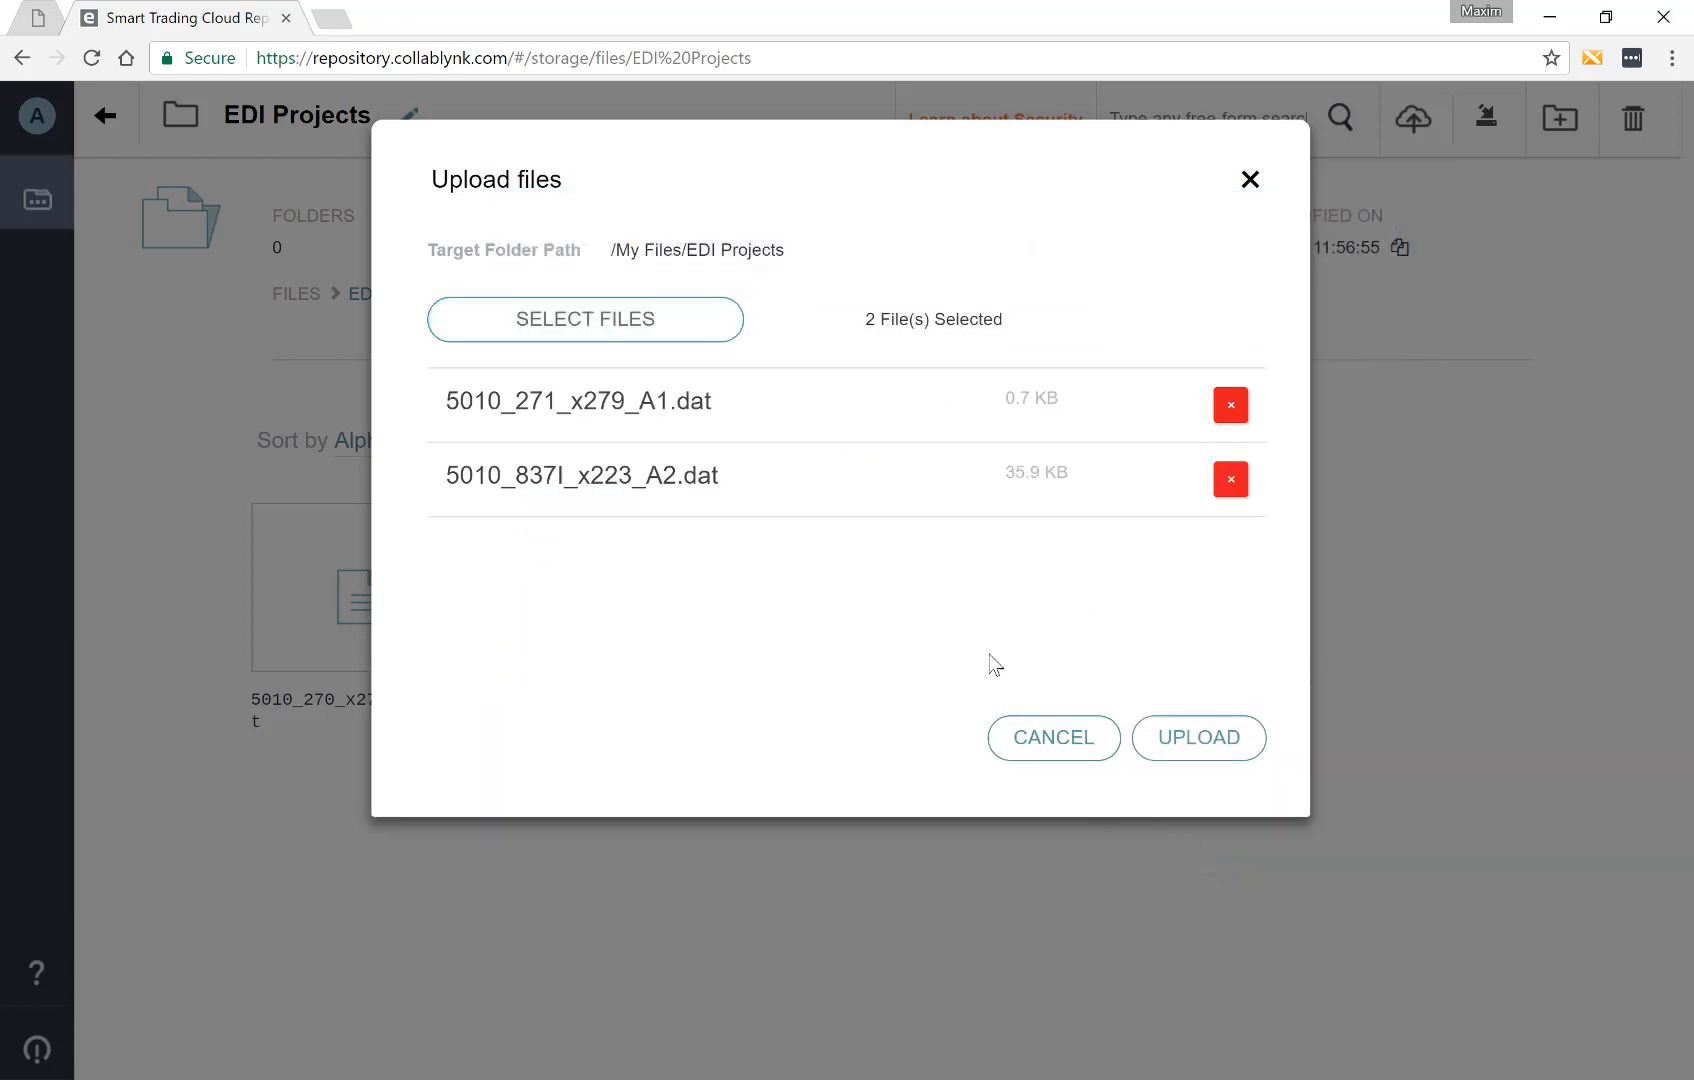
{"action": "left_click", "coordinate": [1215, 752]}
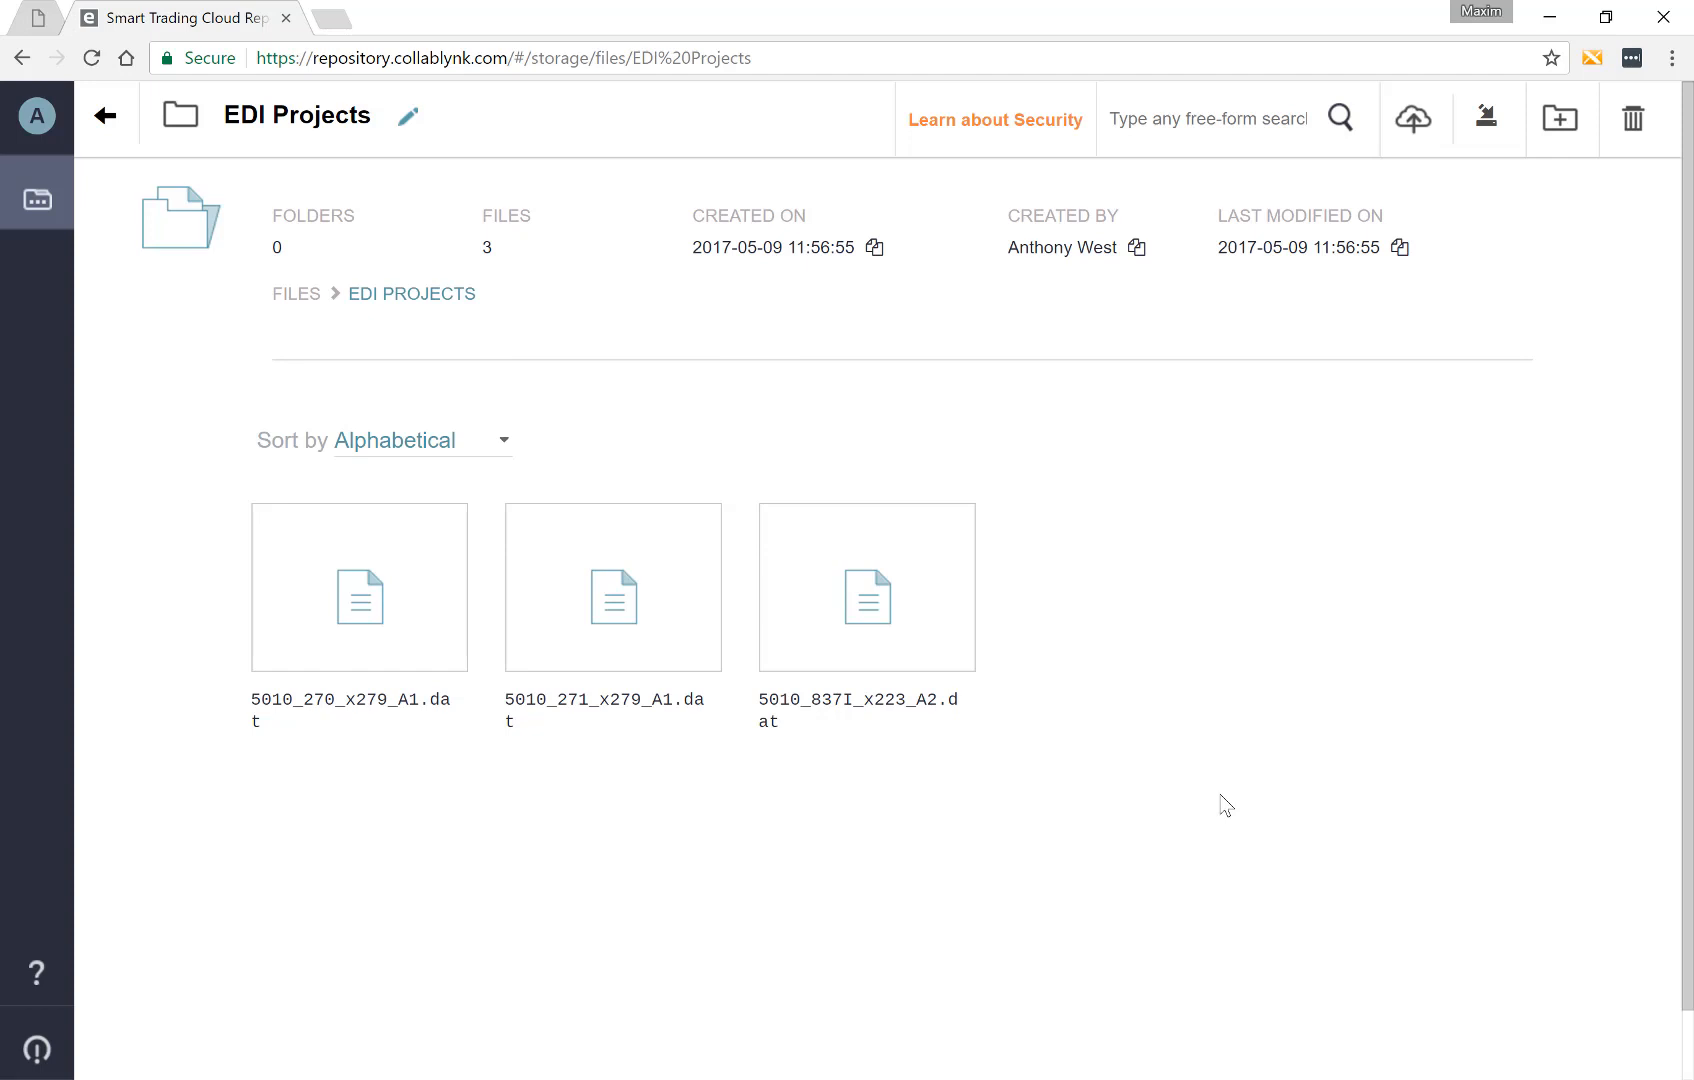
Switch to the Sample Files window in File Explorer and open Companion Guide - 837P in Word
{"action": "key", "text": "alt+Tab"}
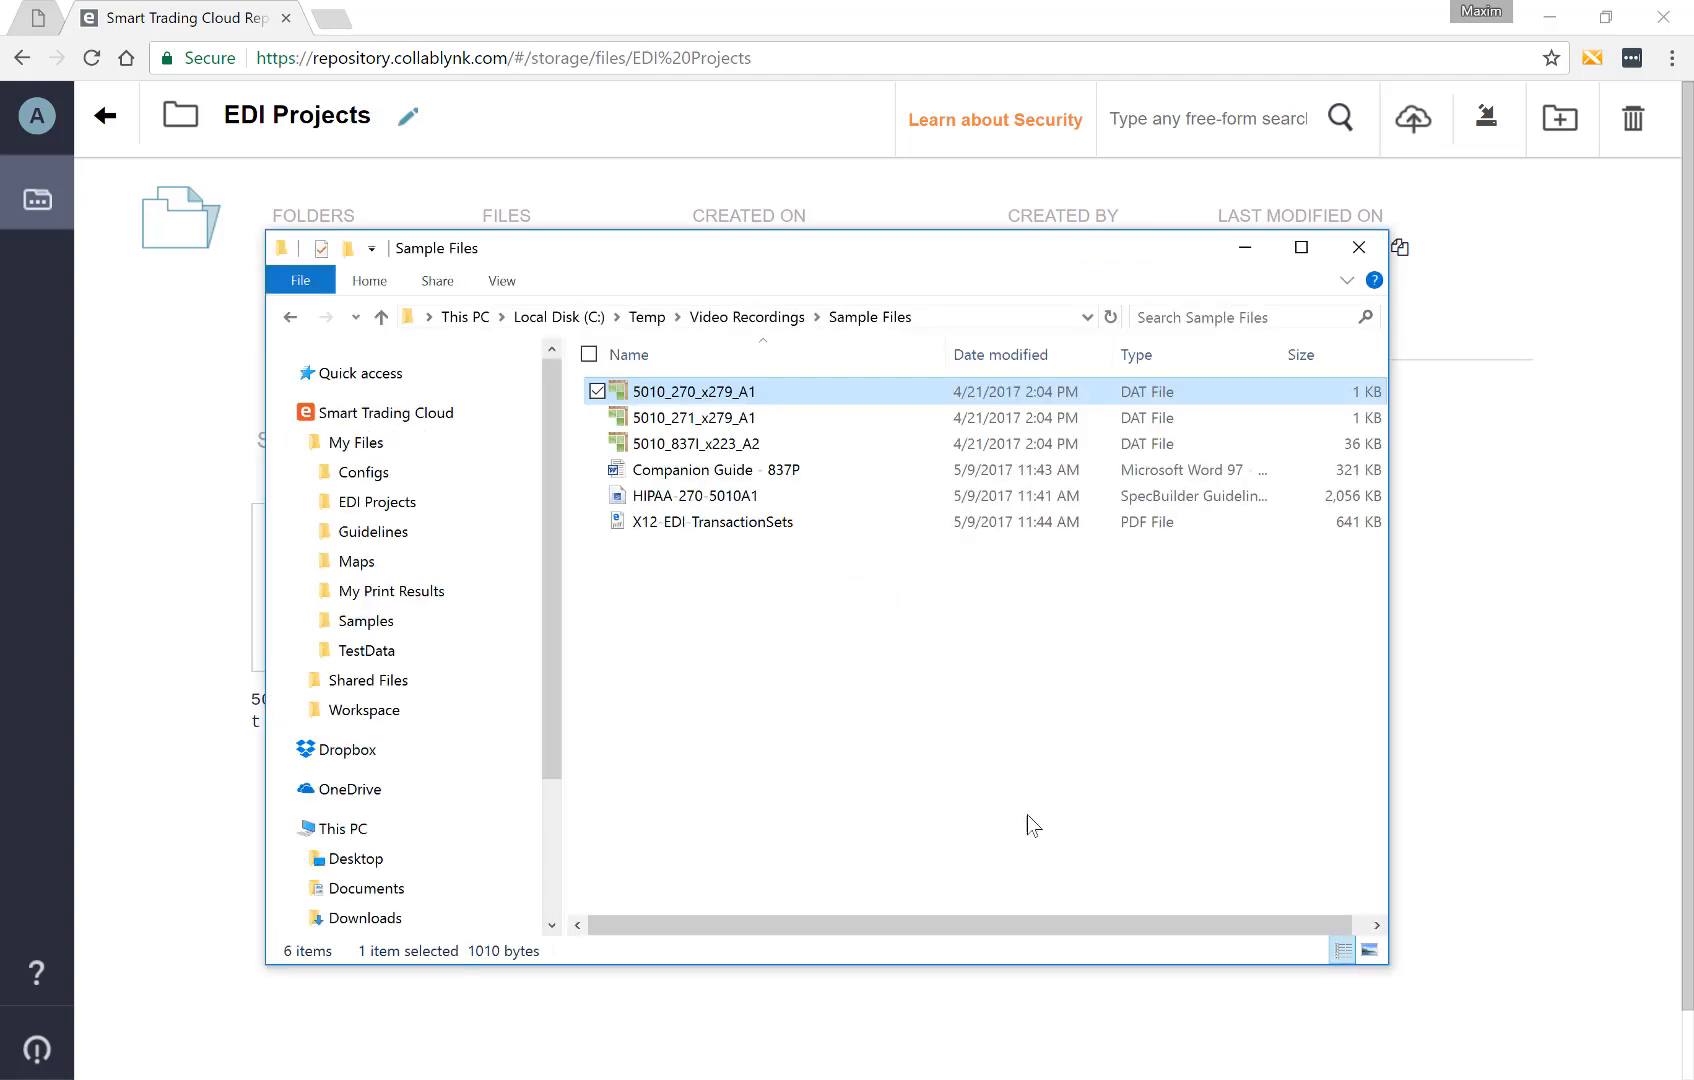
{"action": "double_click", "coordinate": [721, 466]}
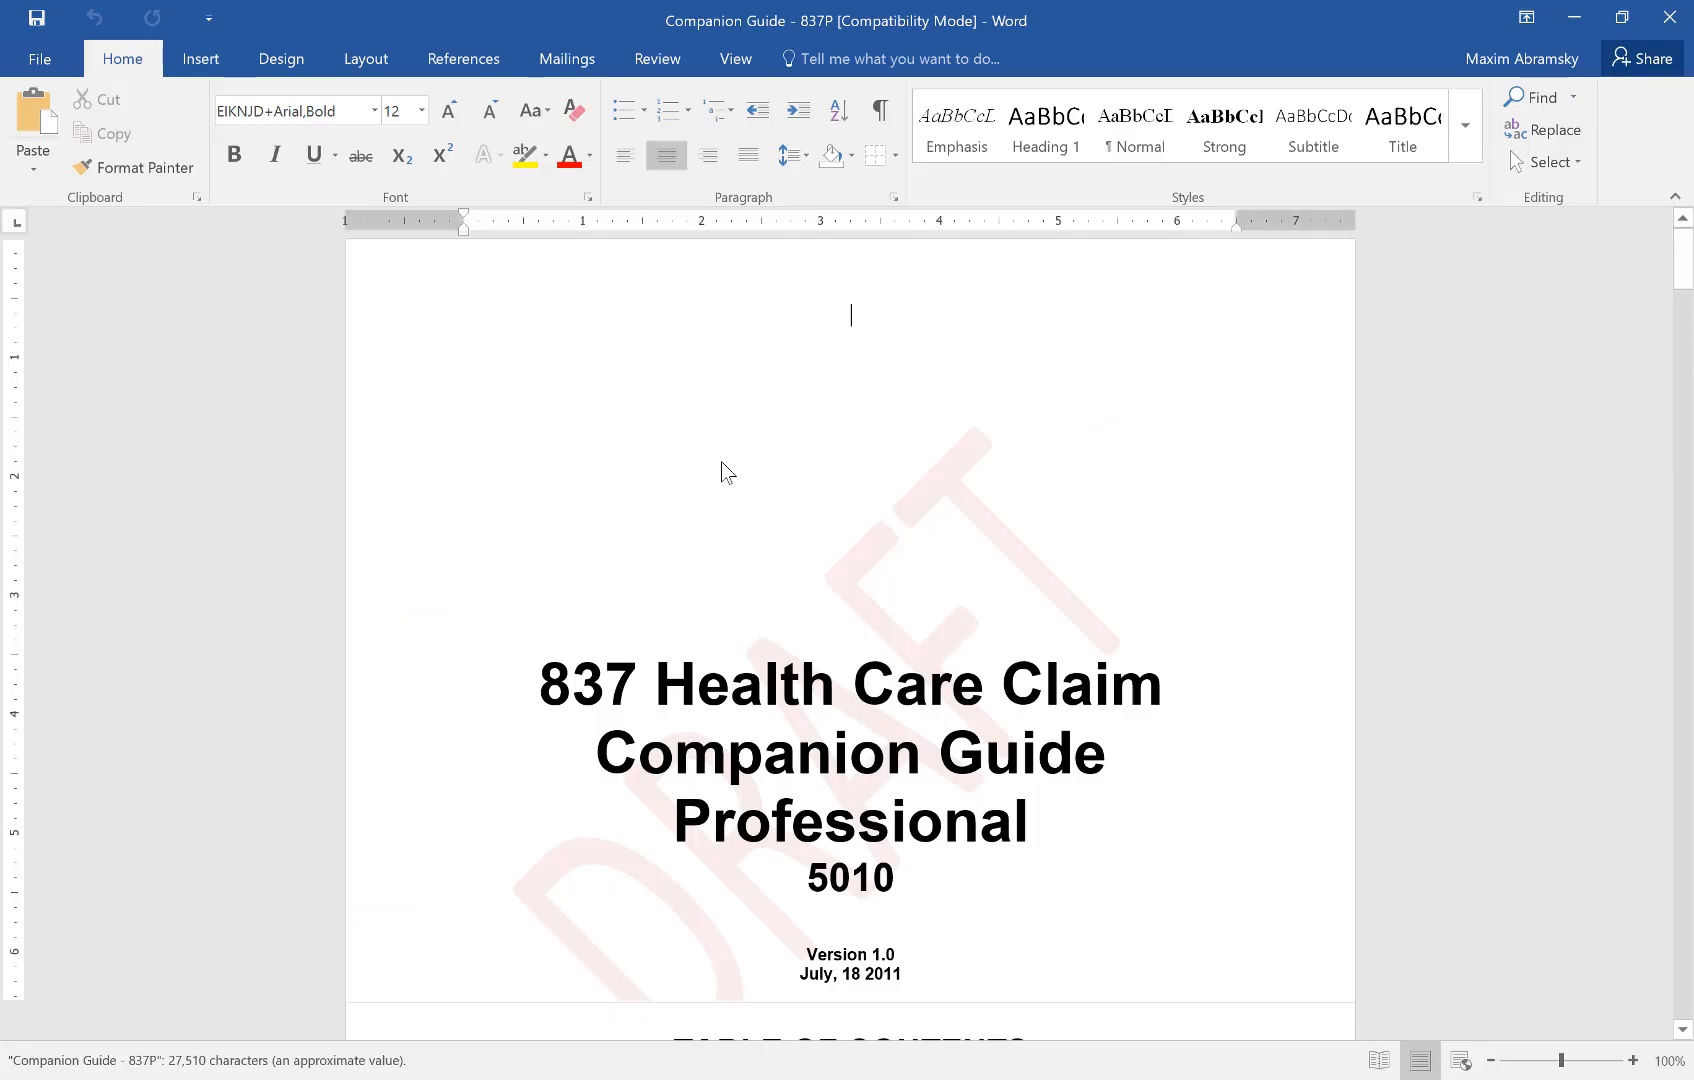
{"action": "scroll", "coordinate": [721, 468], "scroll_direction": "down", "scroll_amount": 5}
{"action": "scroll", "coordinate": [723, 470], "scroll_direction": "up", "scroll_amount": 5}
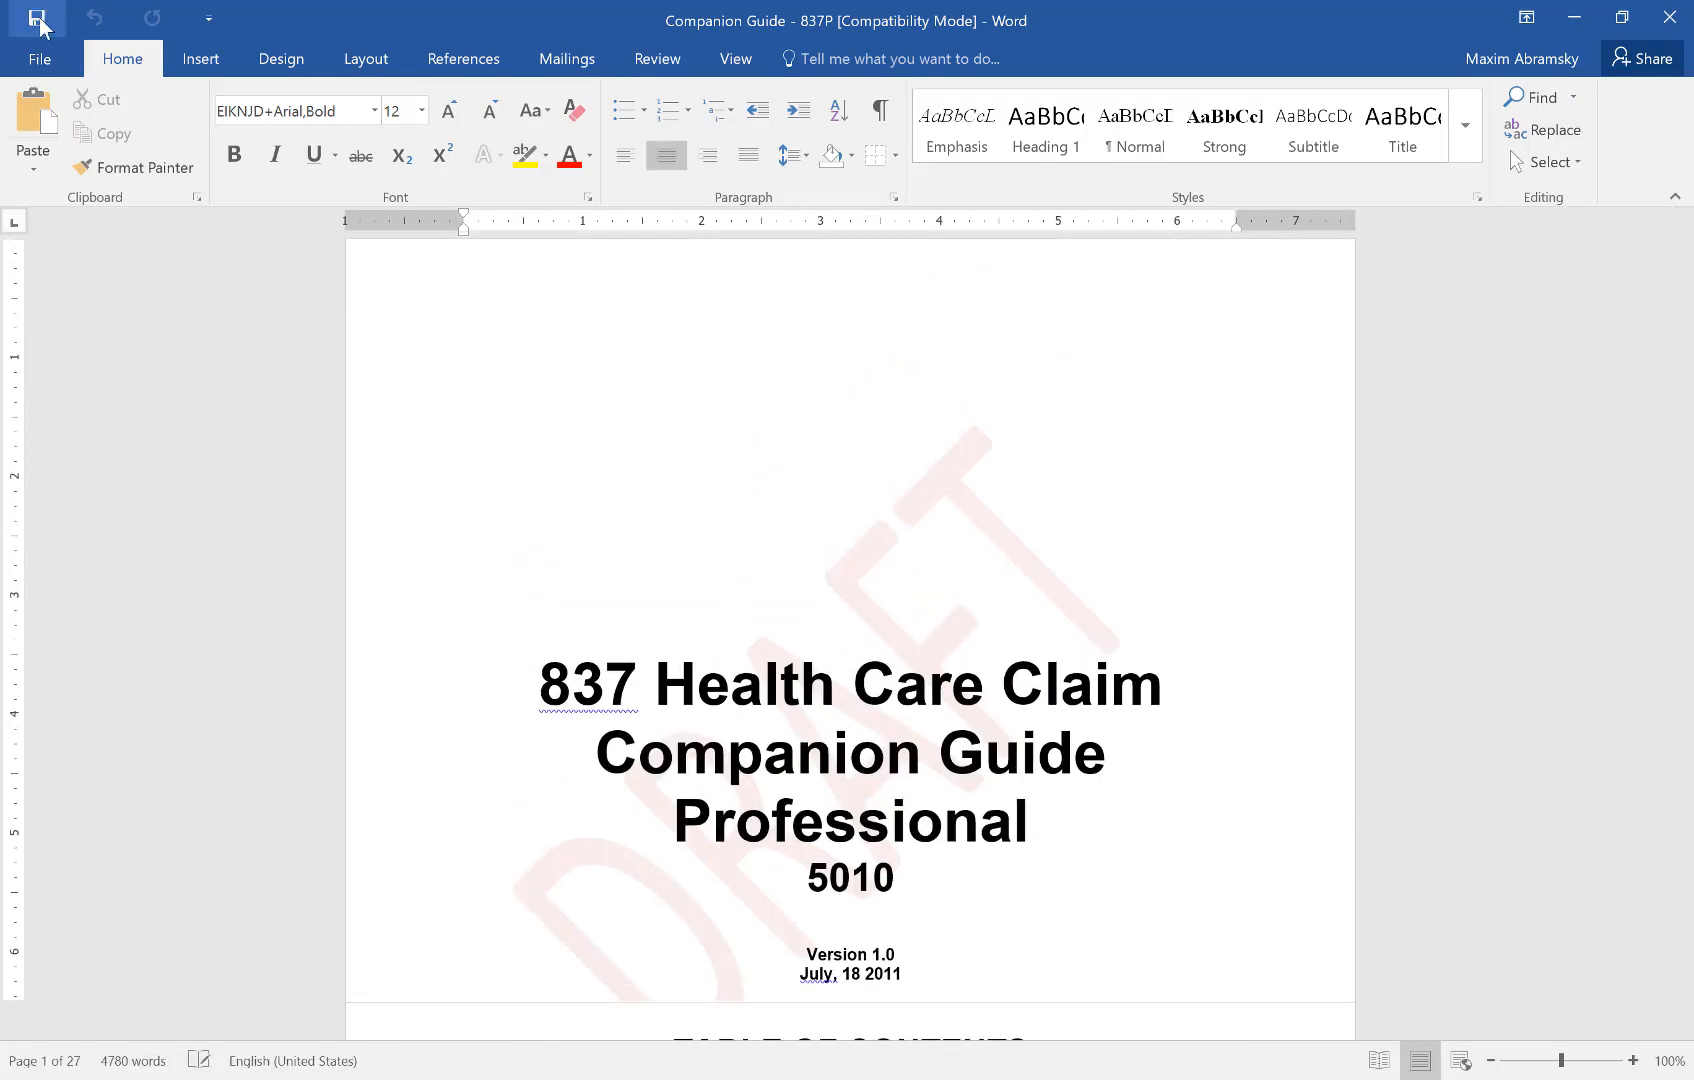
Save a copy of Companion Guide - 837P to Smart Trading Cloud > My Files > EDI Projects, replacing the existing file, and refresh the repository folder in the browser
{"action": "left_click", "coordinate": [40, 62]}
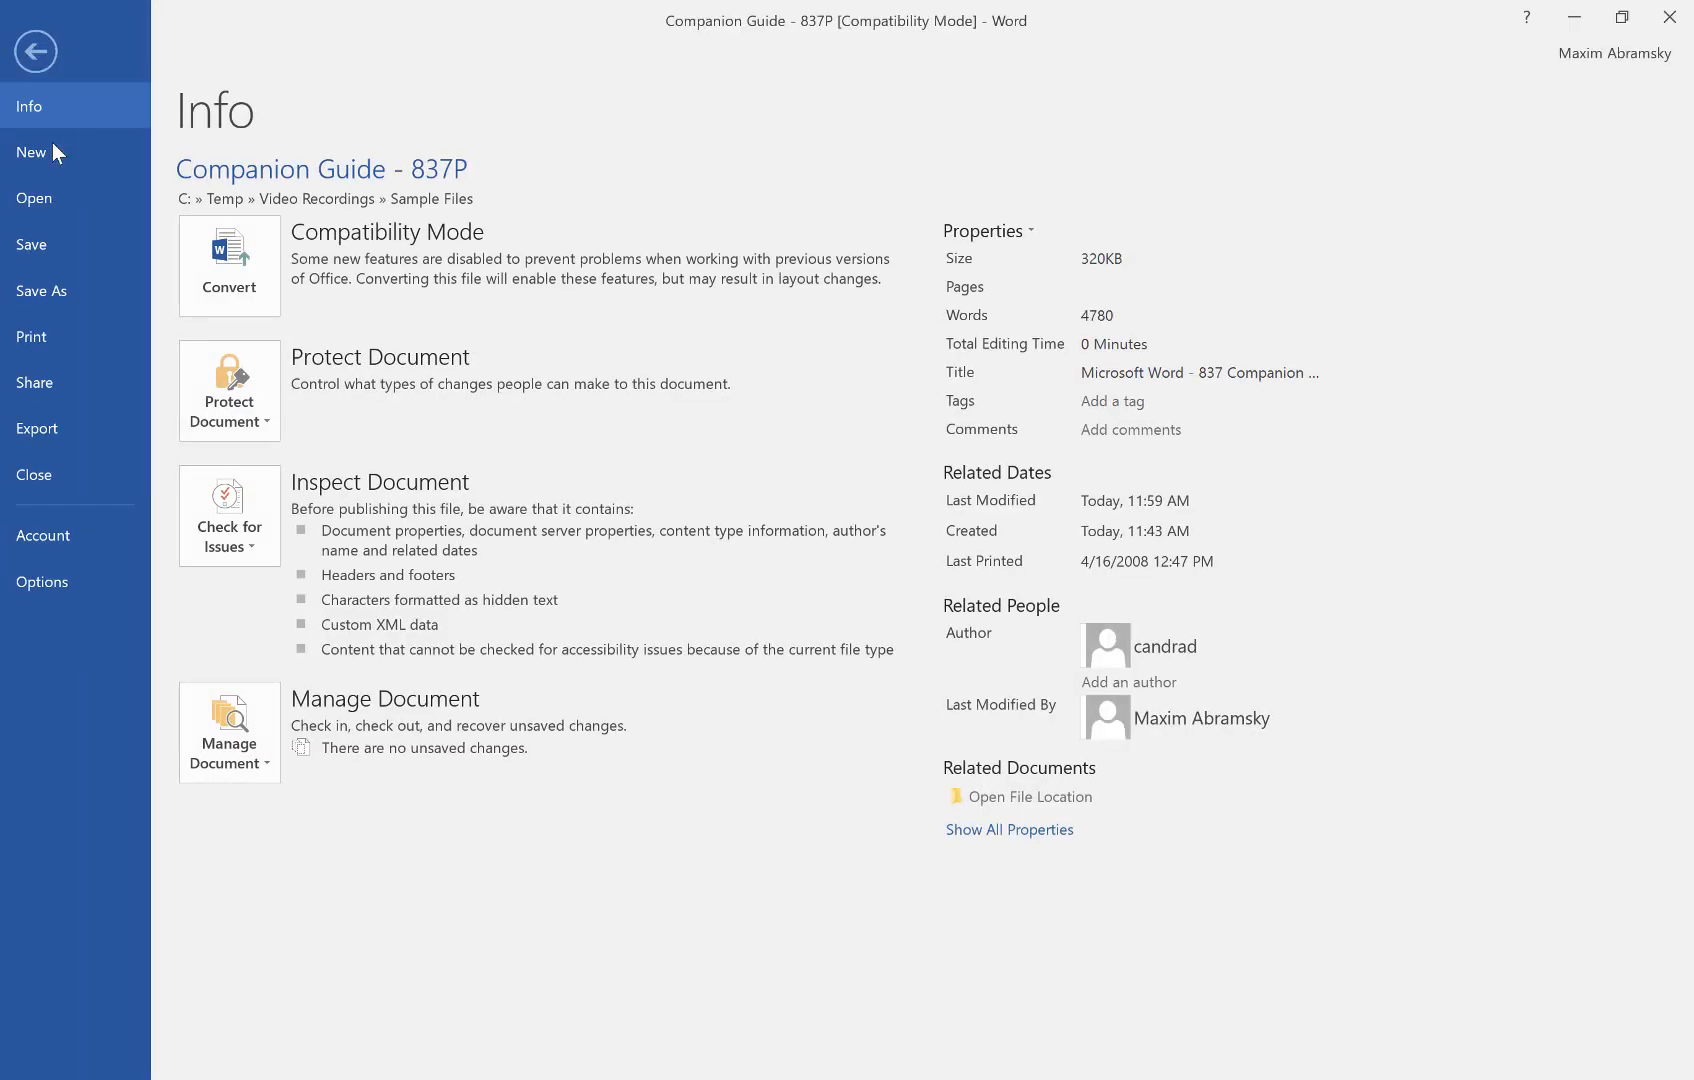
{"action": "left_click", "coordinate": [88, 290]}
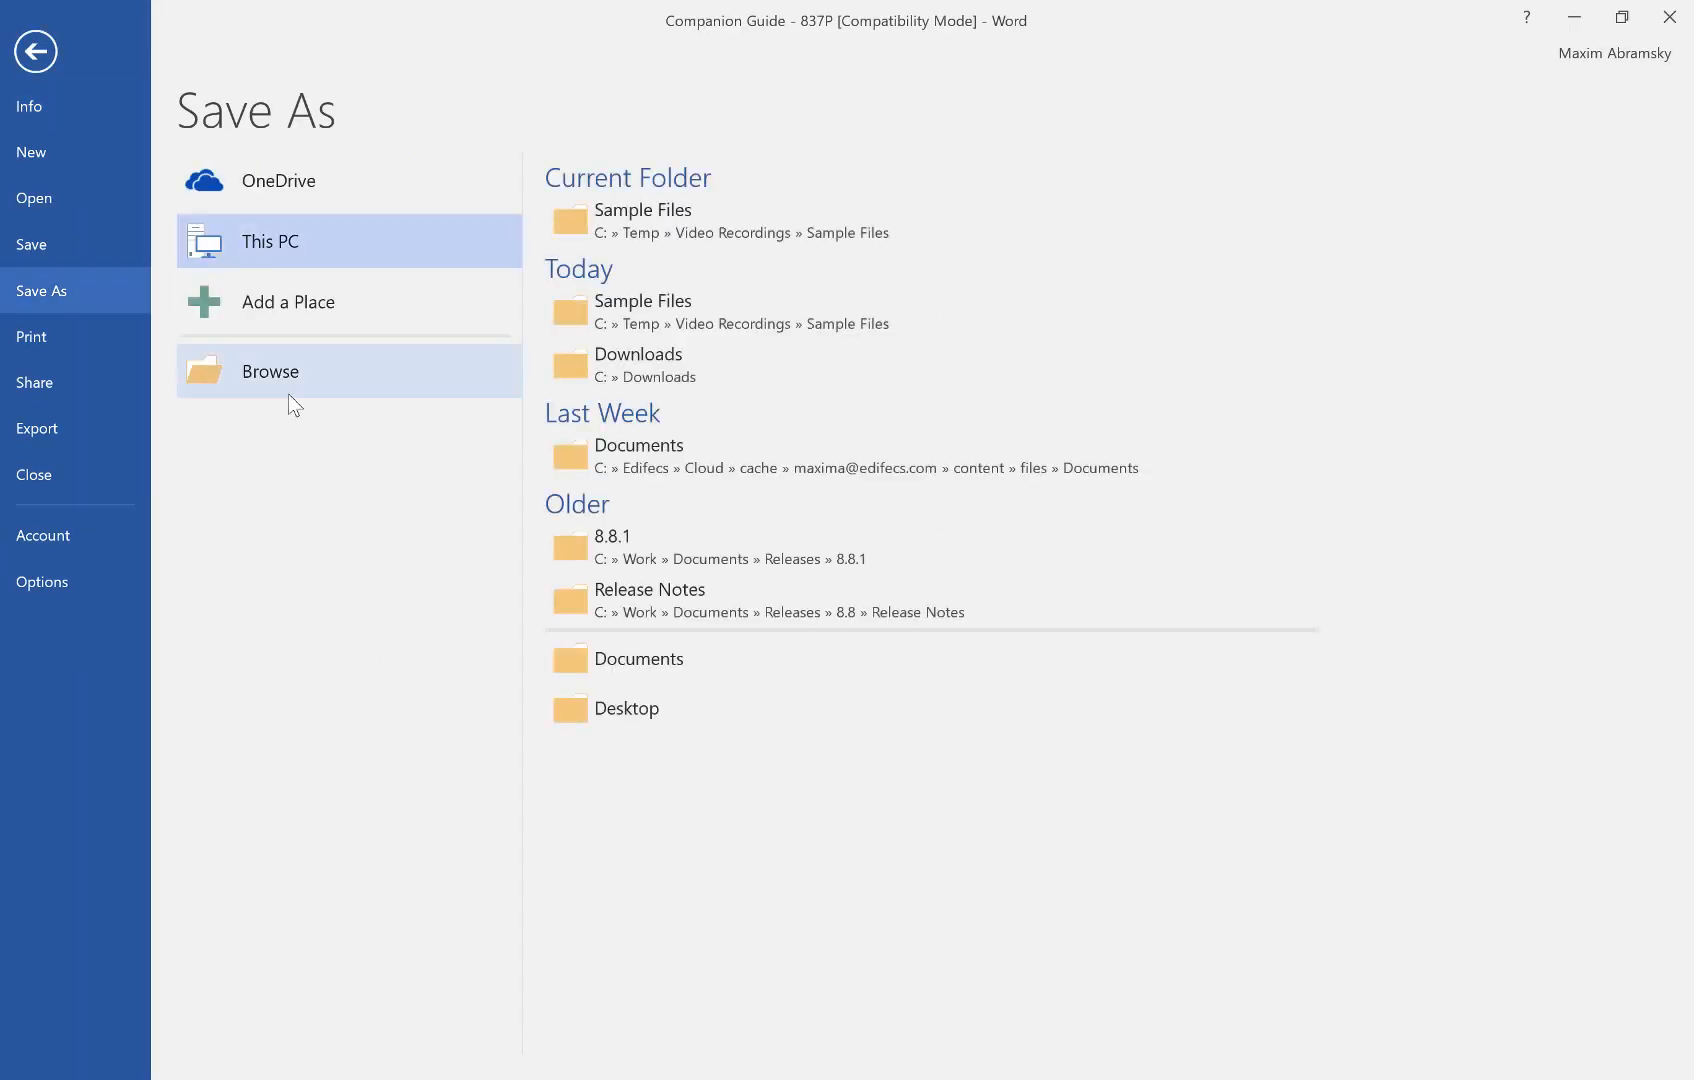
{"action": "left_click", "coordinate": [289, 393]}
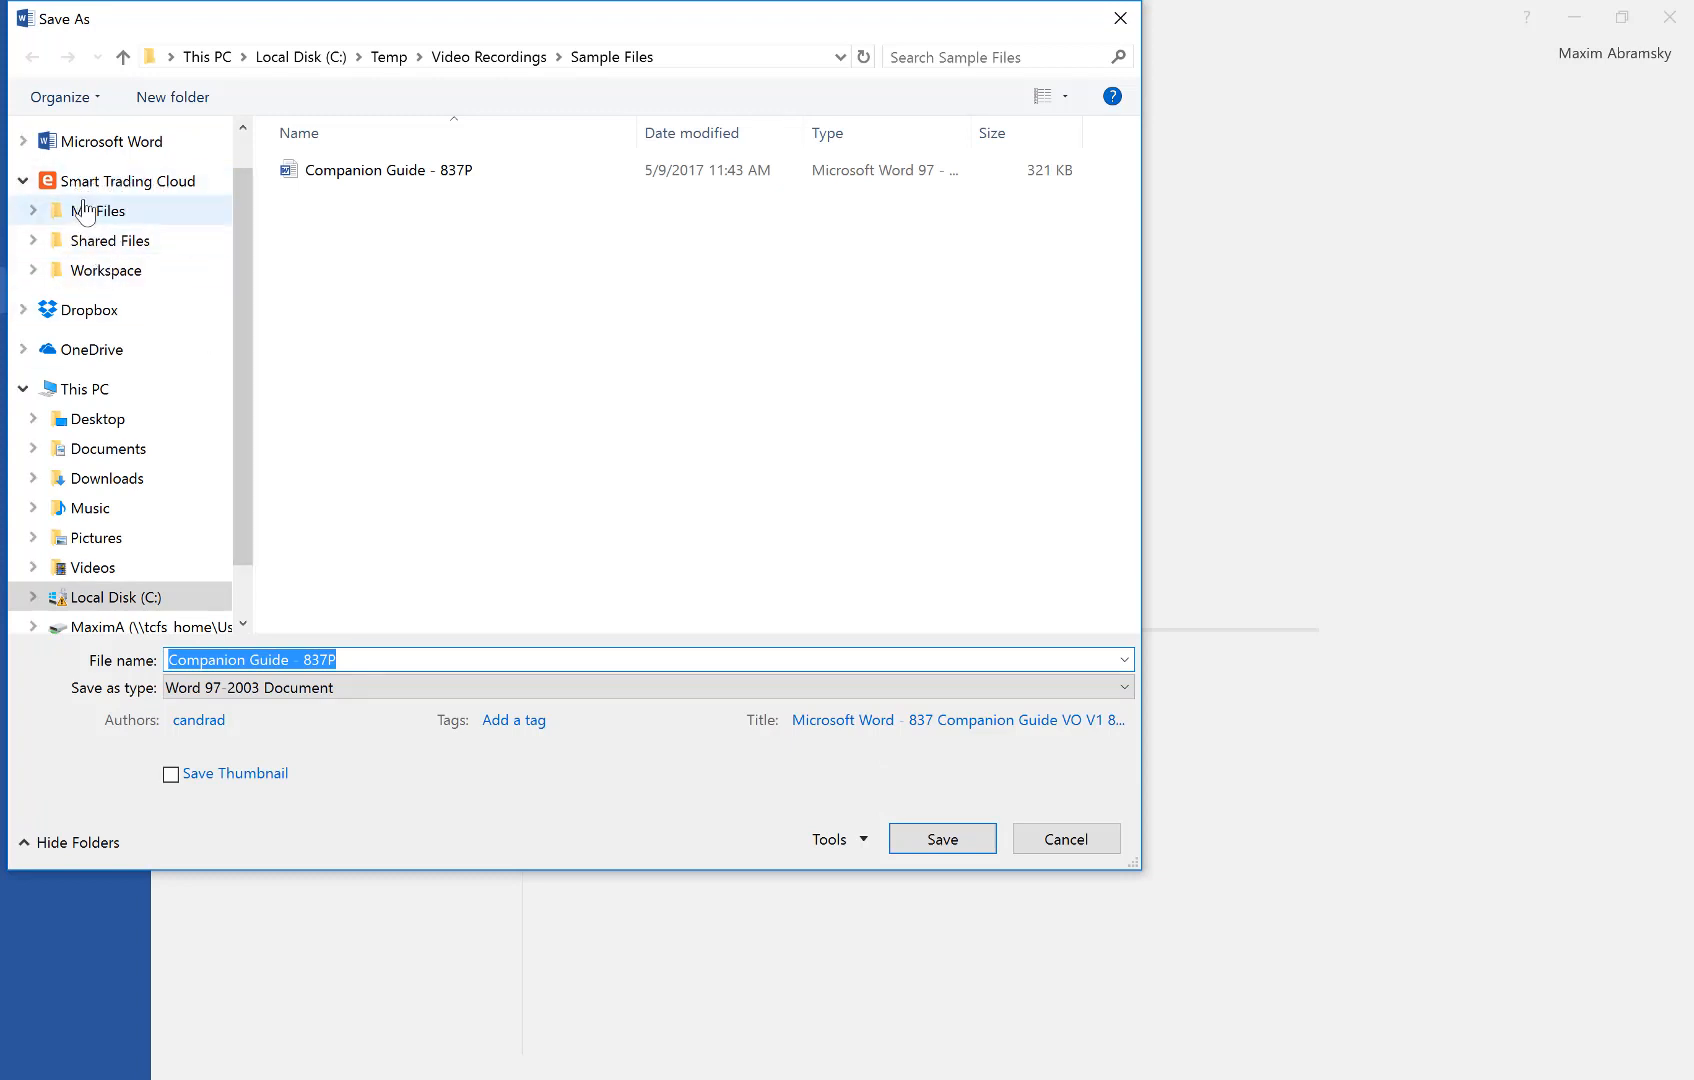
{"action": "left_click", "coordinate": [33, 211]}
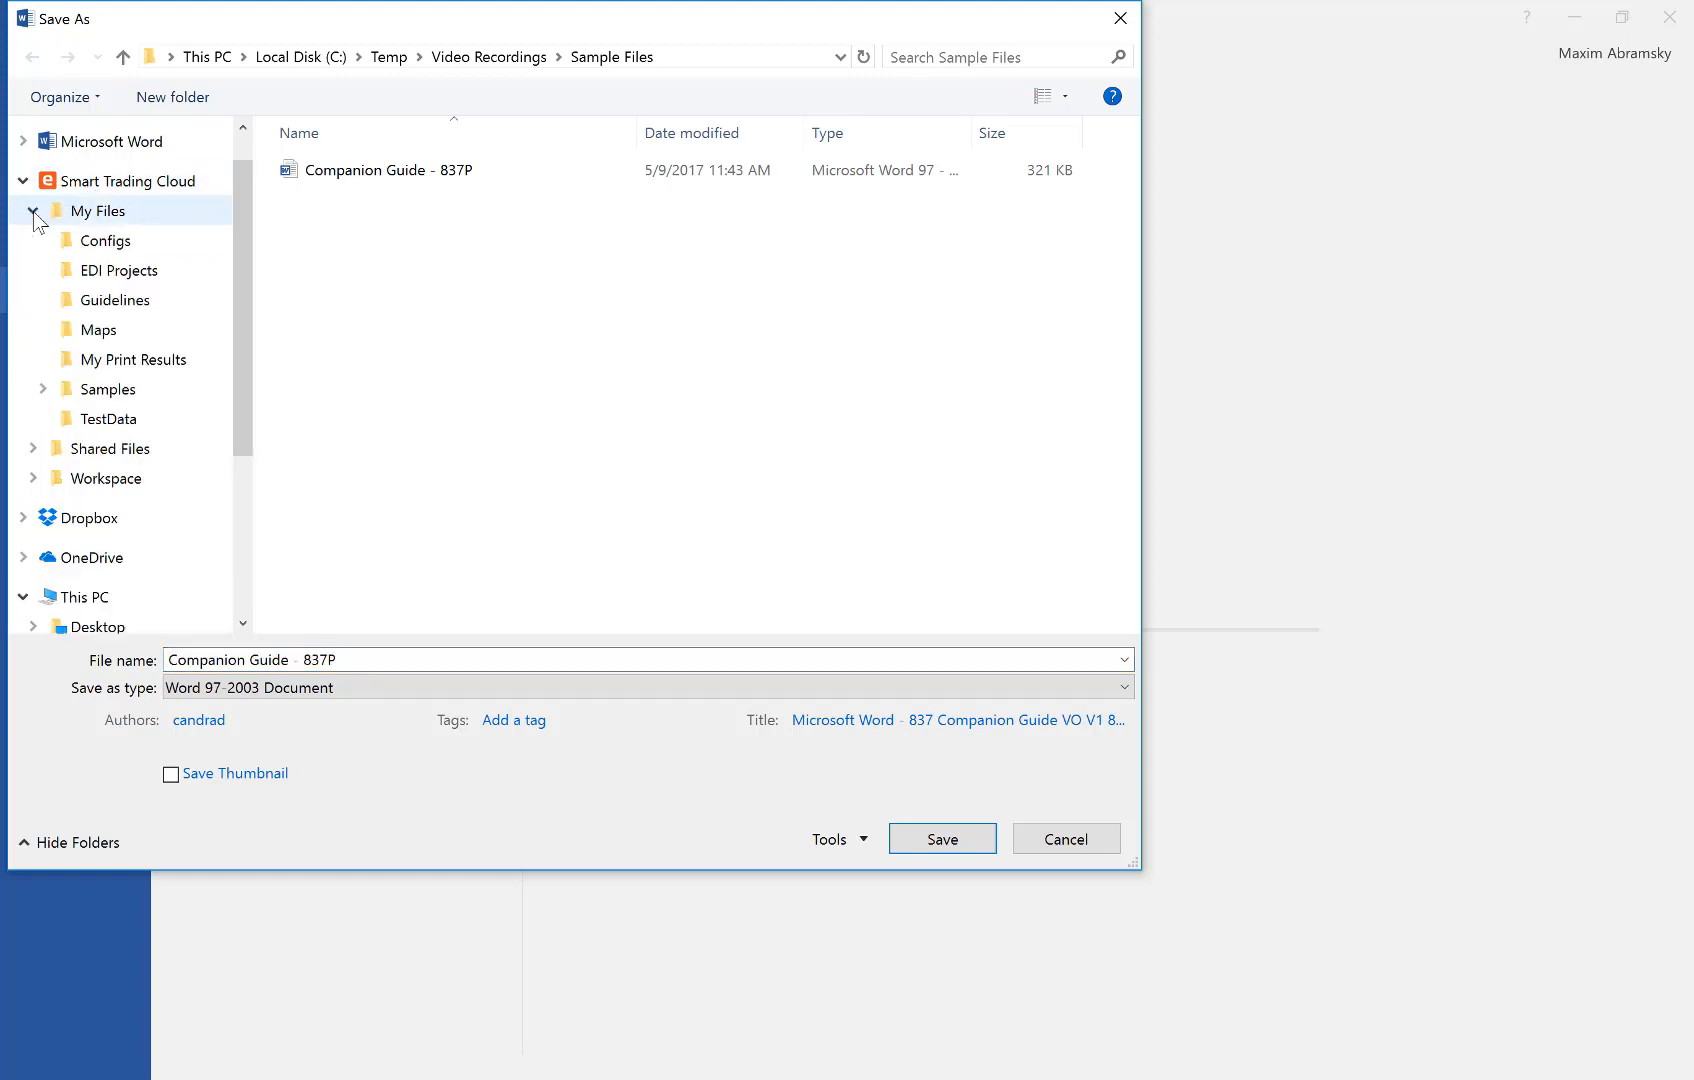
{"action": "left_click", "coordinate": [116, 281]}
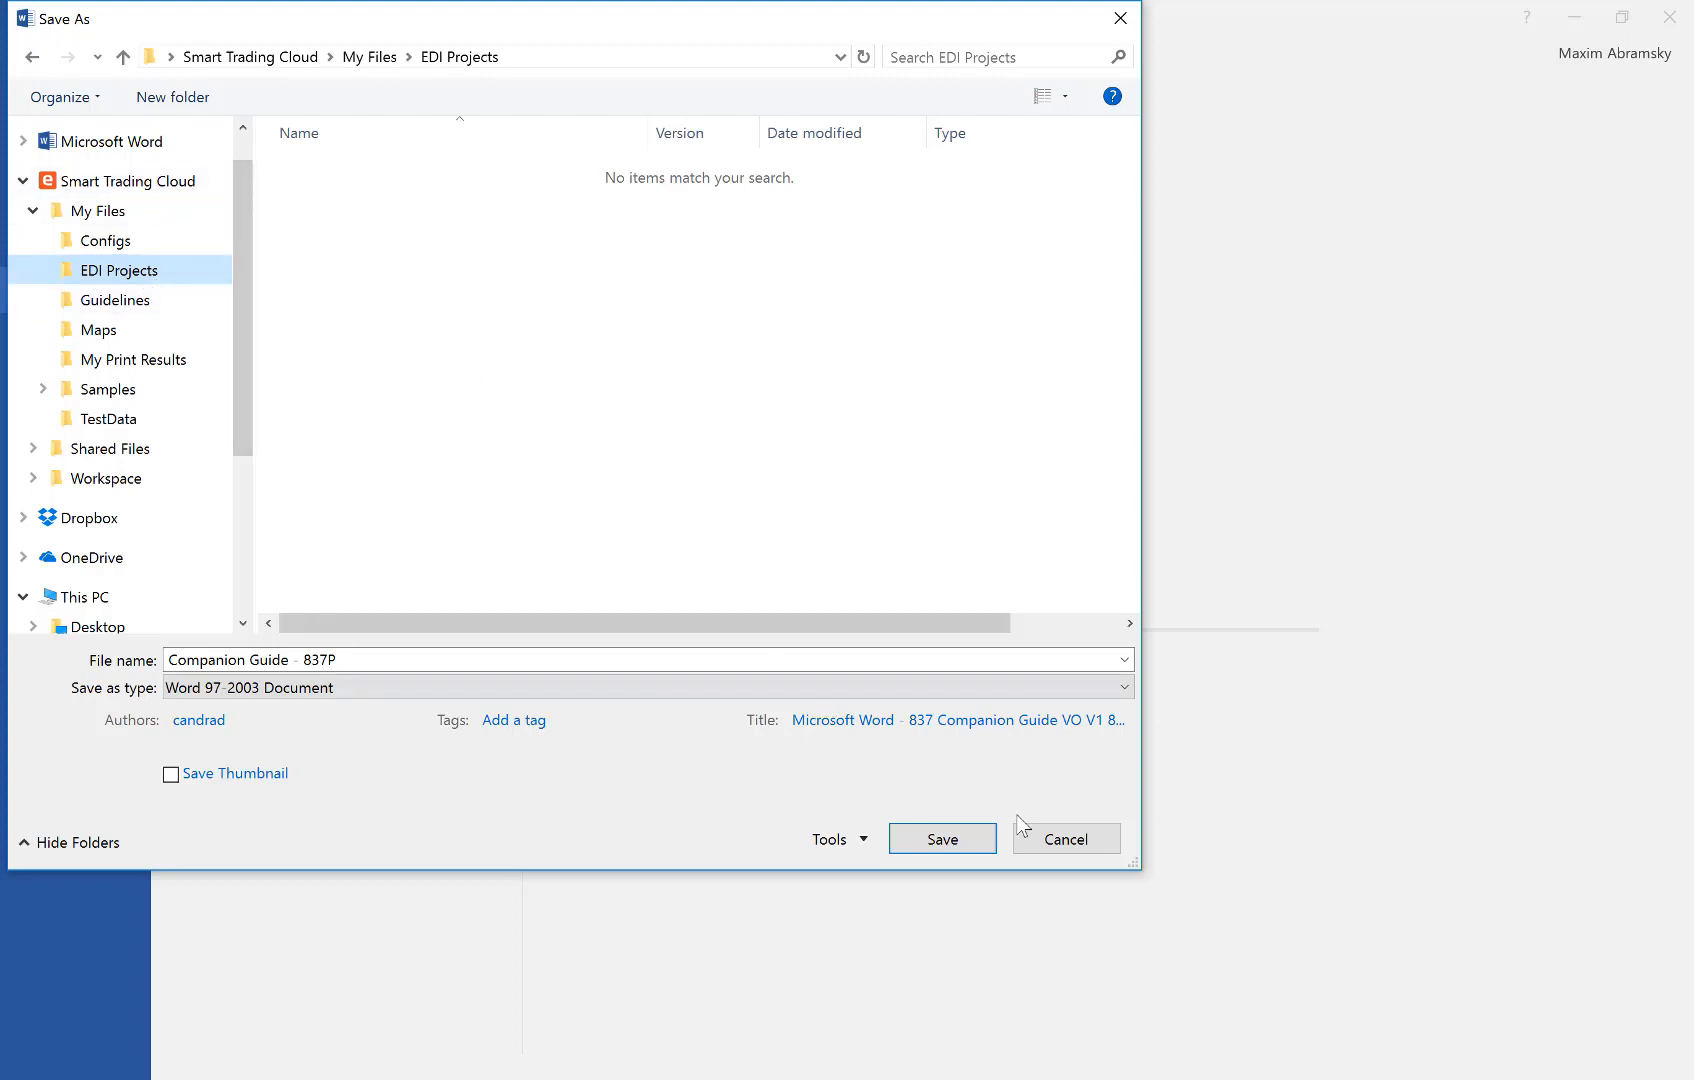
{"action": "left_click", "coordinate": [975, 839]}
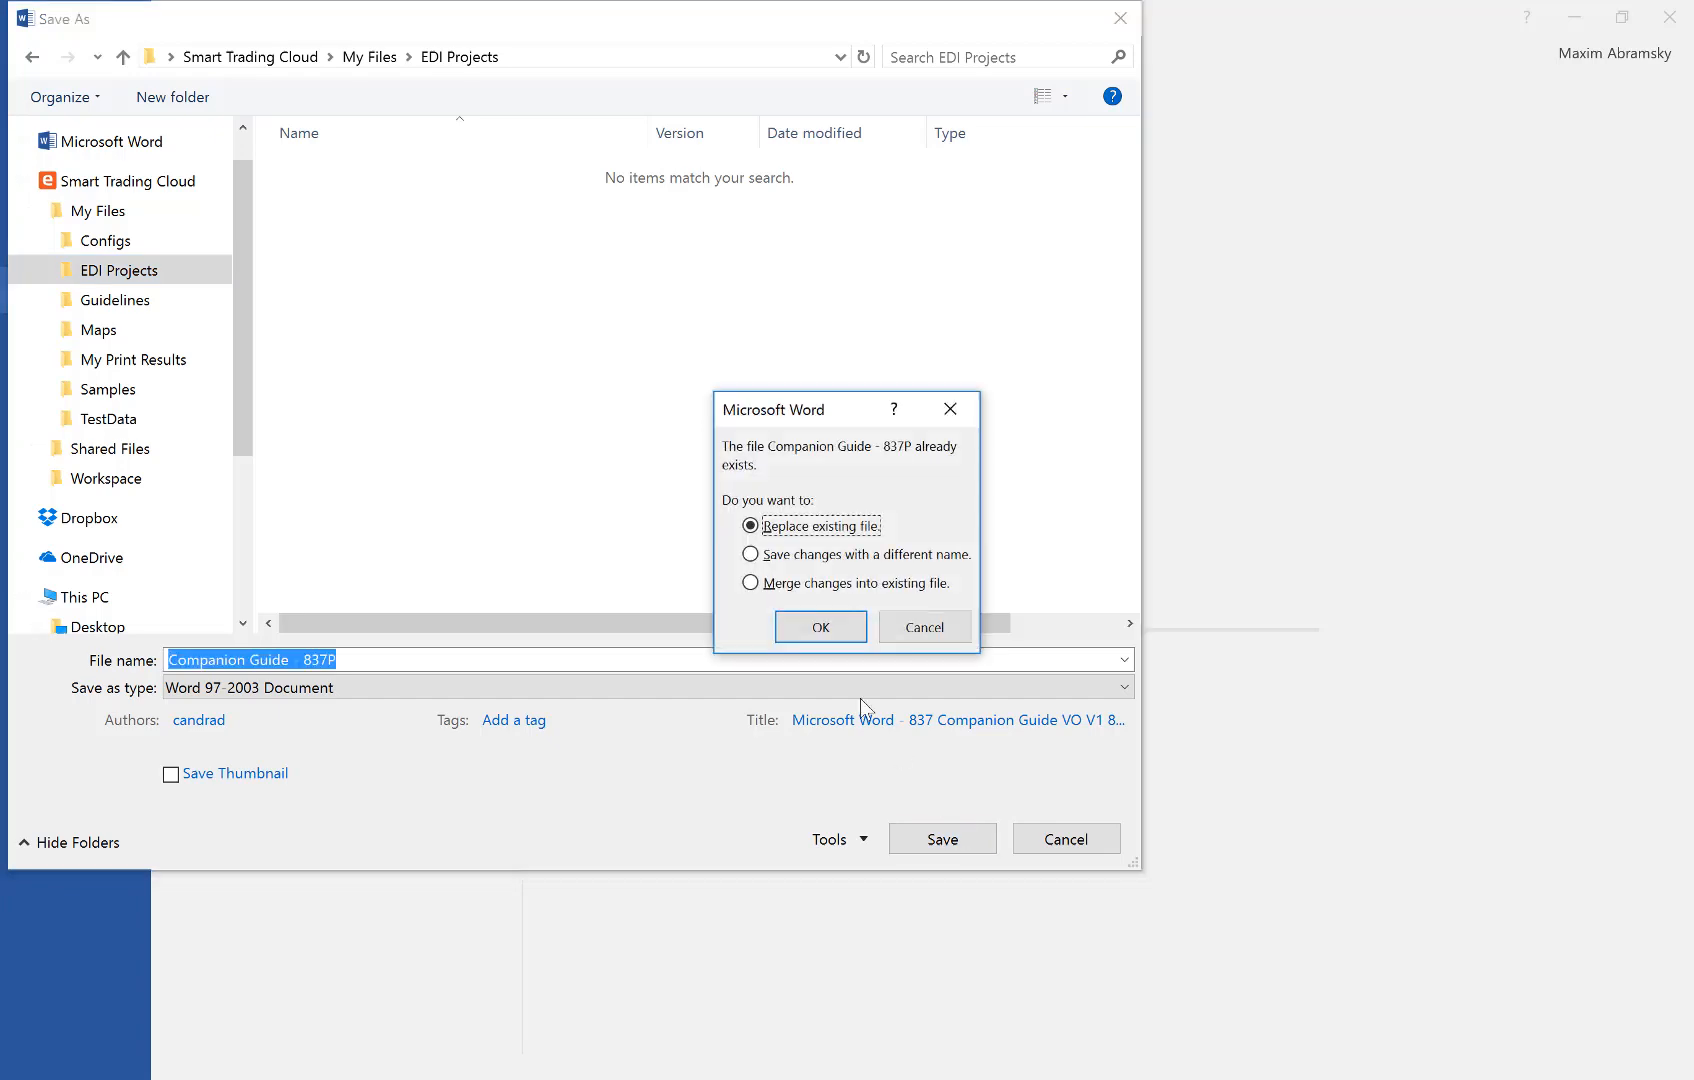
{"action": "left_click", "coordinate": [809, 627]}
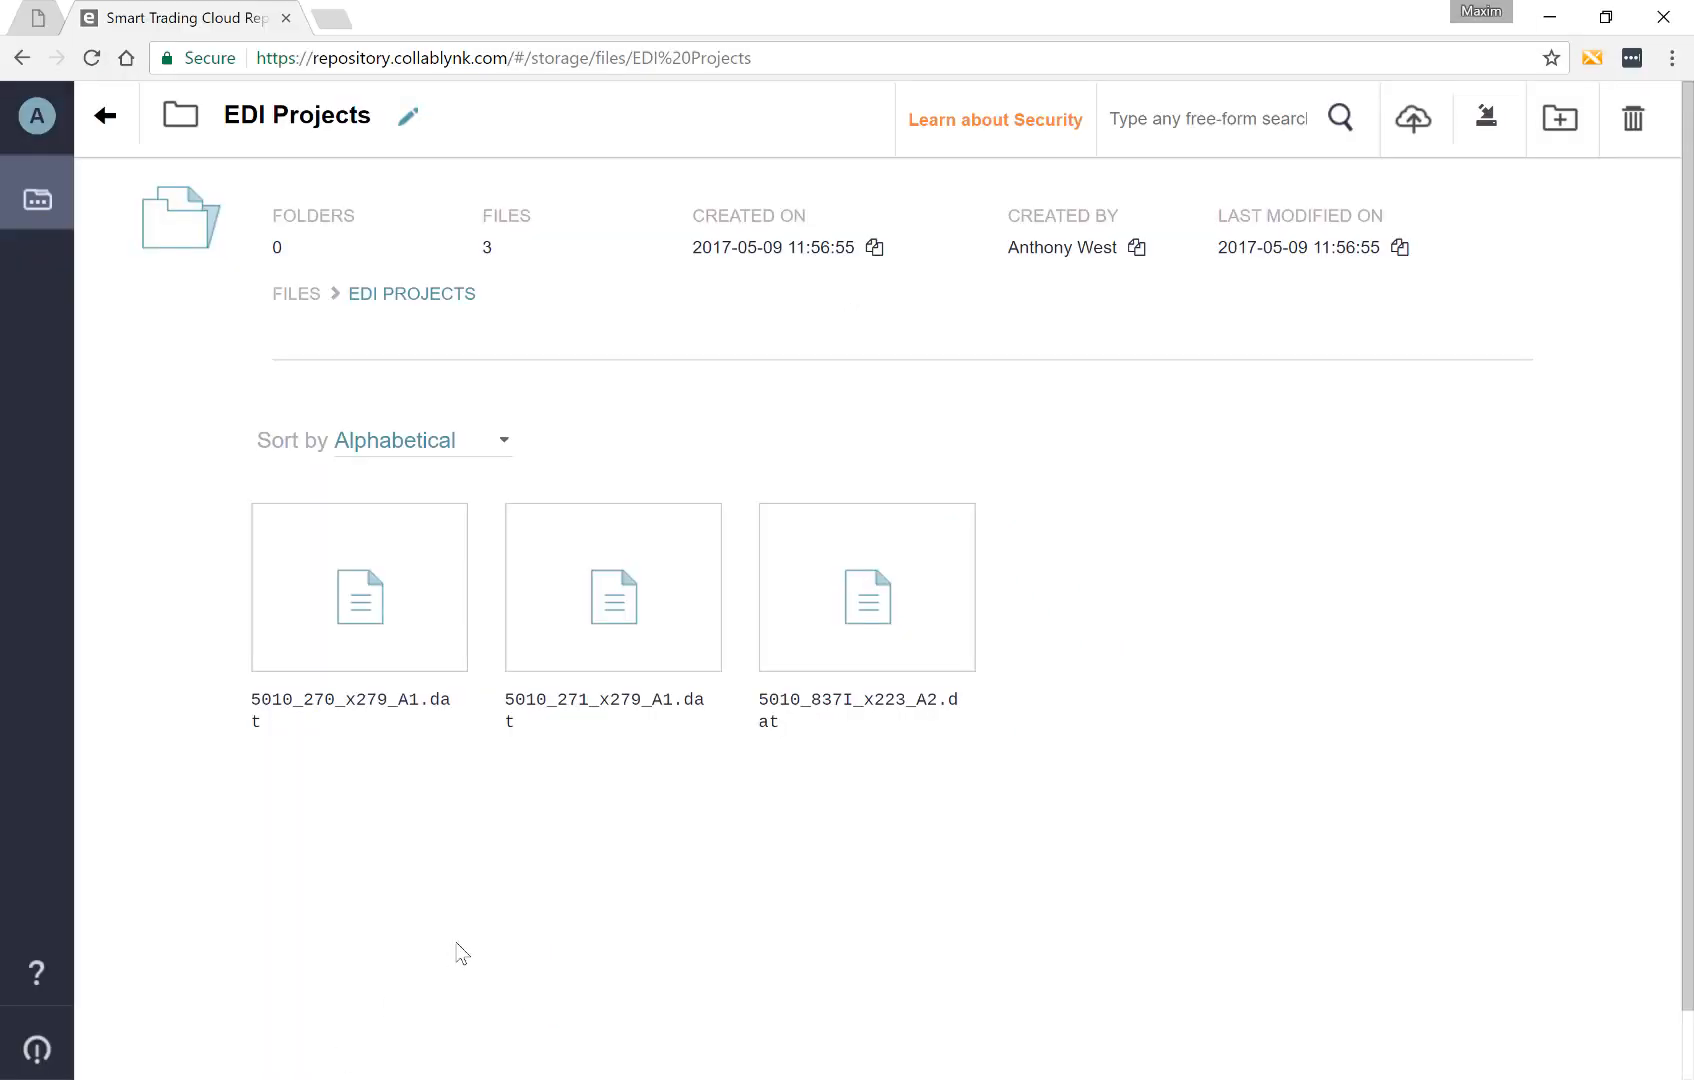
{"action": "key", "text": "F5"}
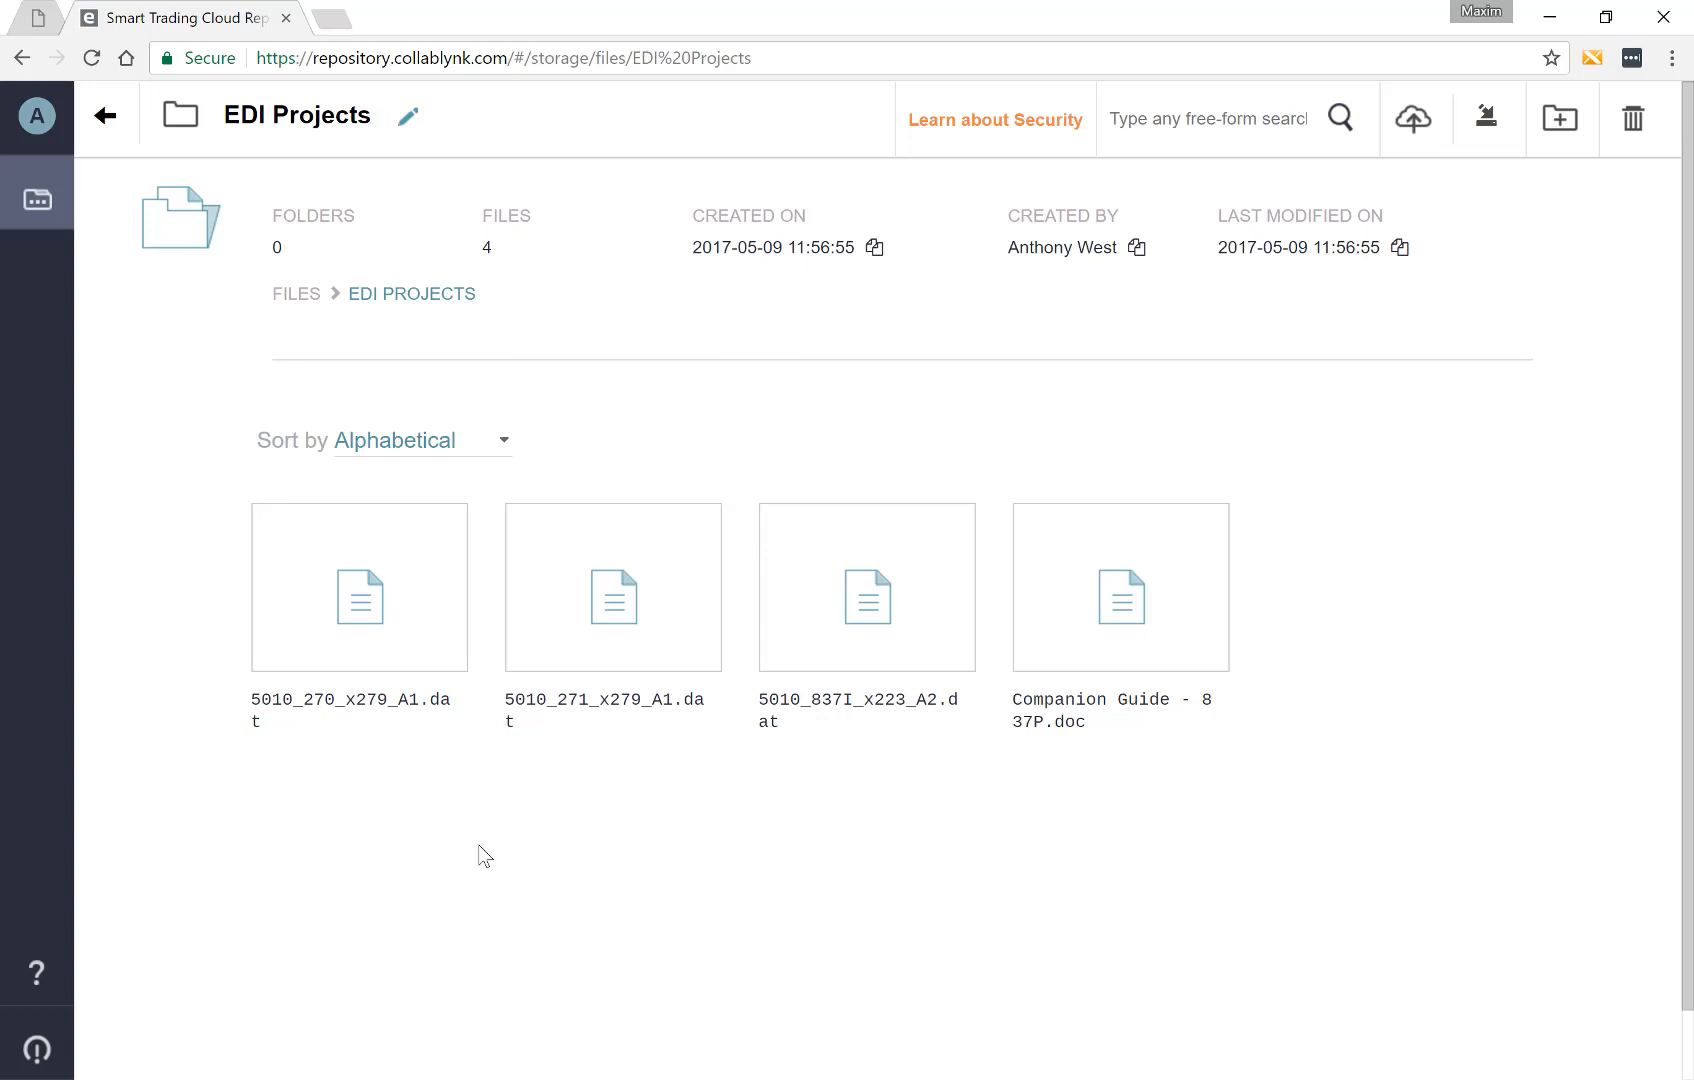
Open X12-EDI-TransactionSets.pdf from Sample Files, save it to Smart Trading Cloud > My Files > EDI Projects, and refresh the repository folder
{"action": "key", "text": "alt+Tab"}
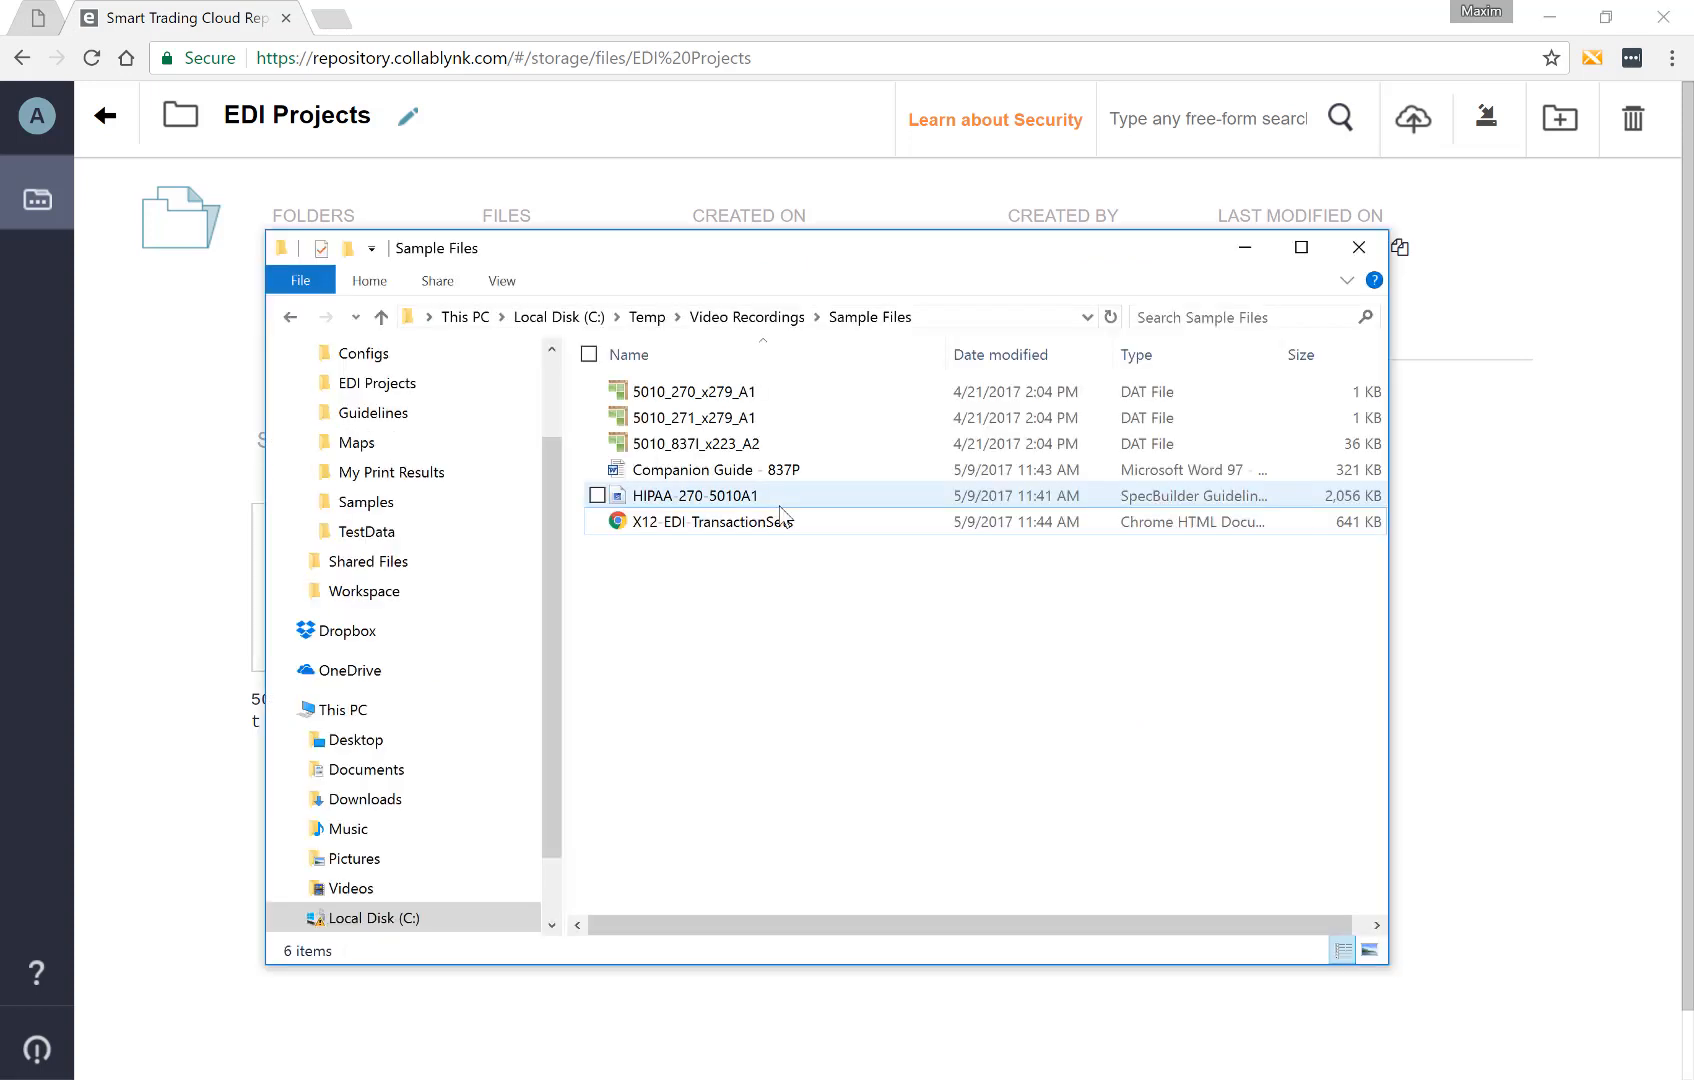
{"action": "double_click", "coordinate": [764, 521]}
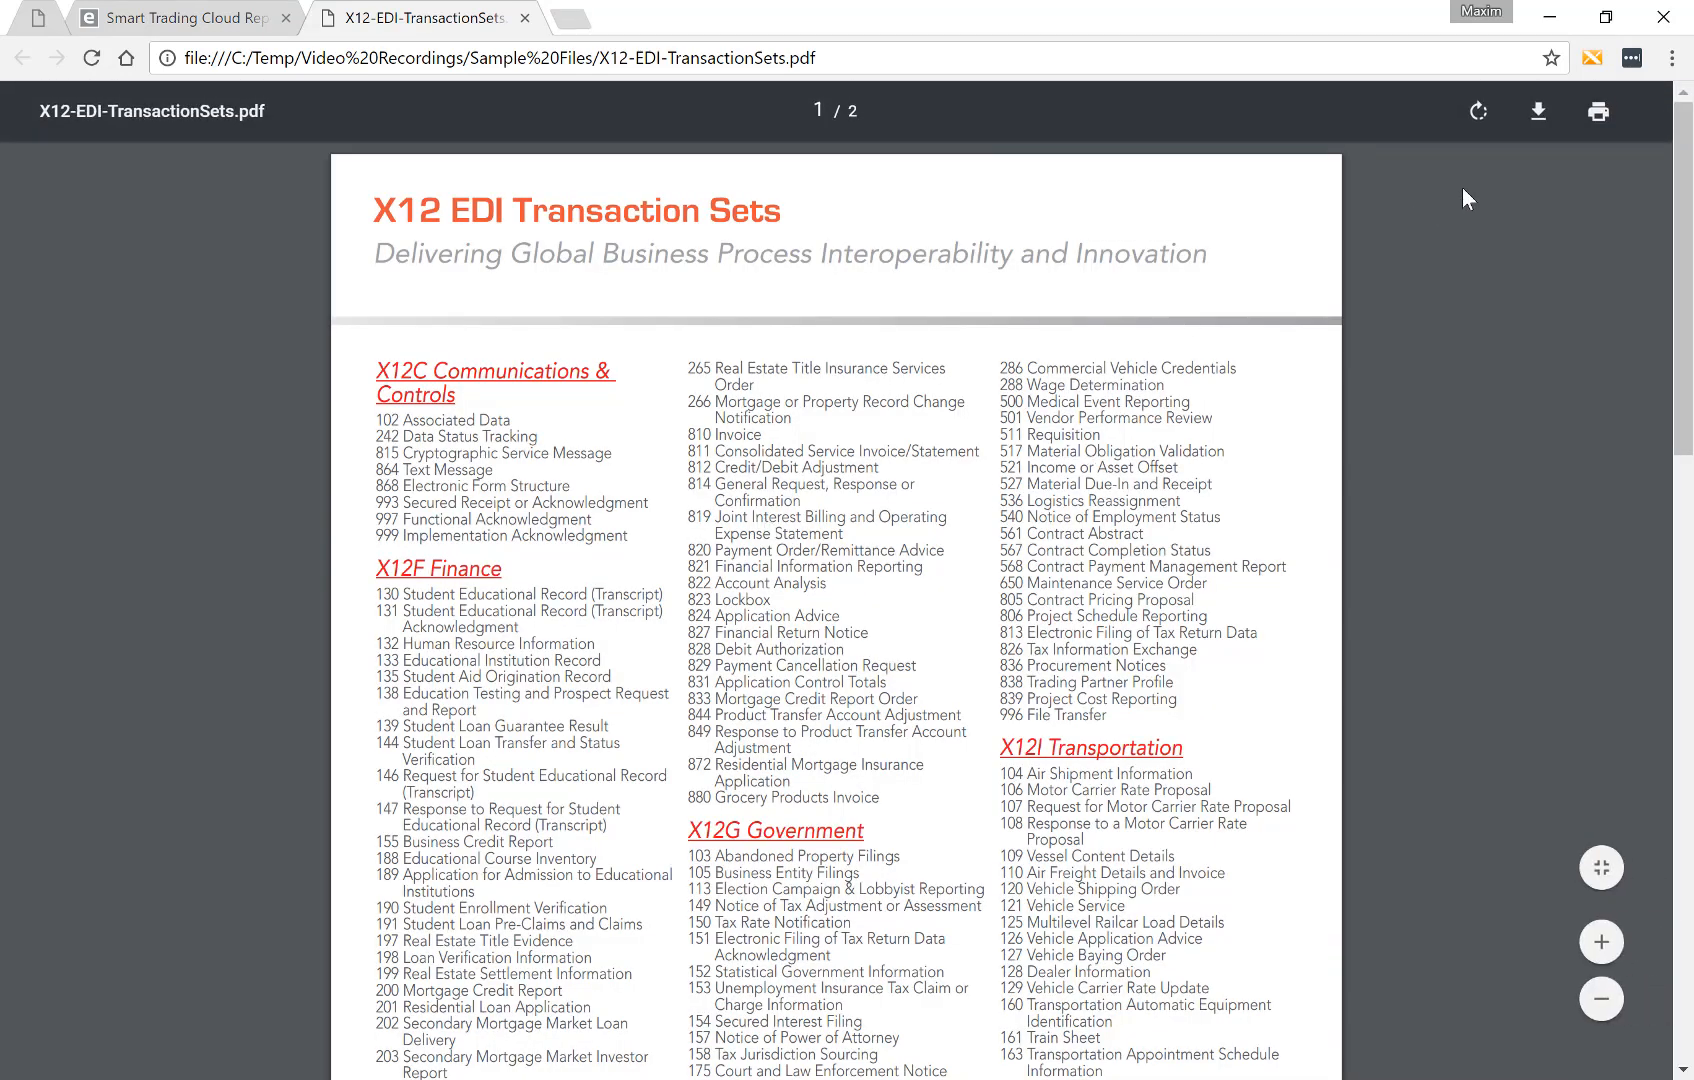
{"action": "left_click", "coordinate": [1538, 111]}
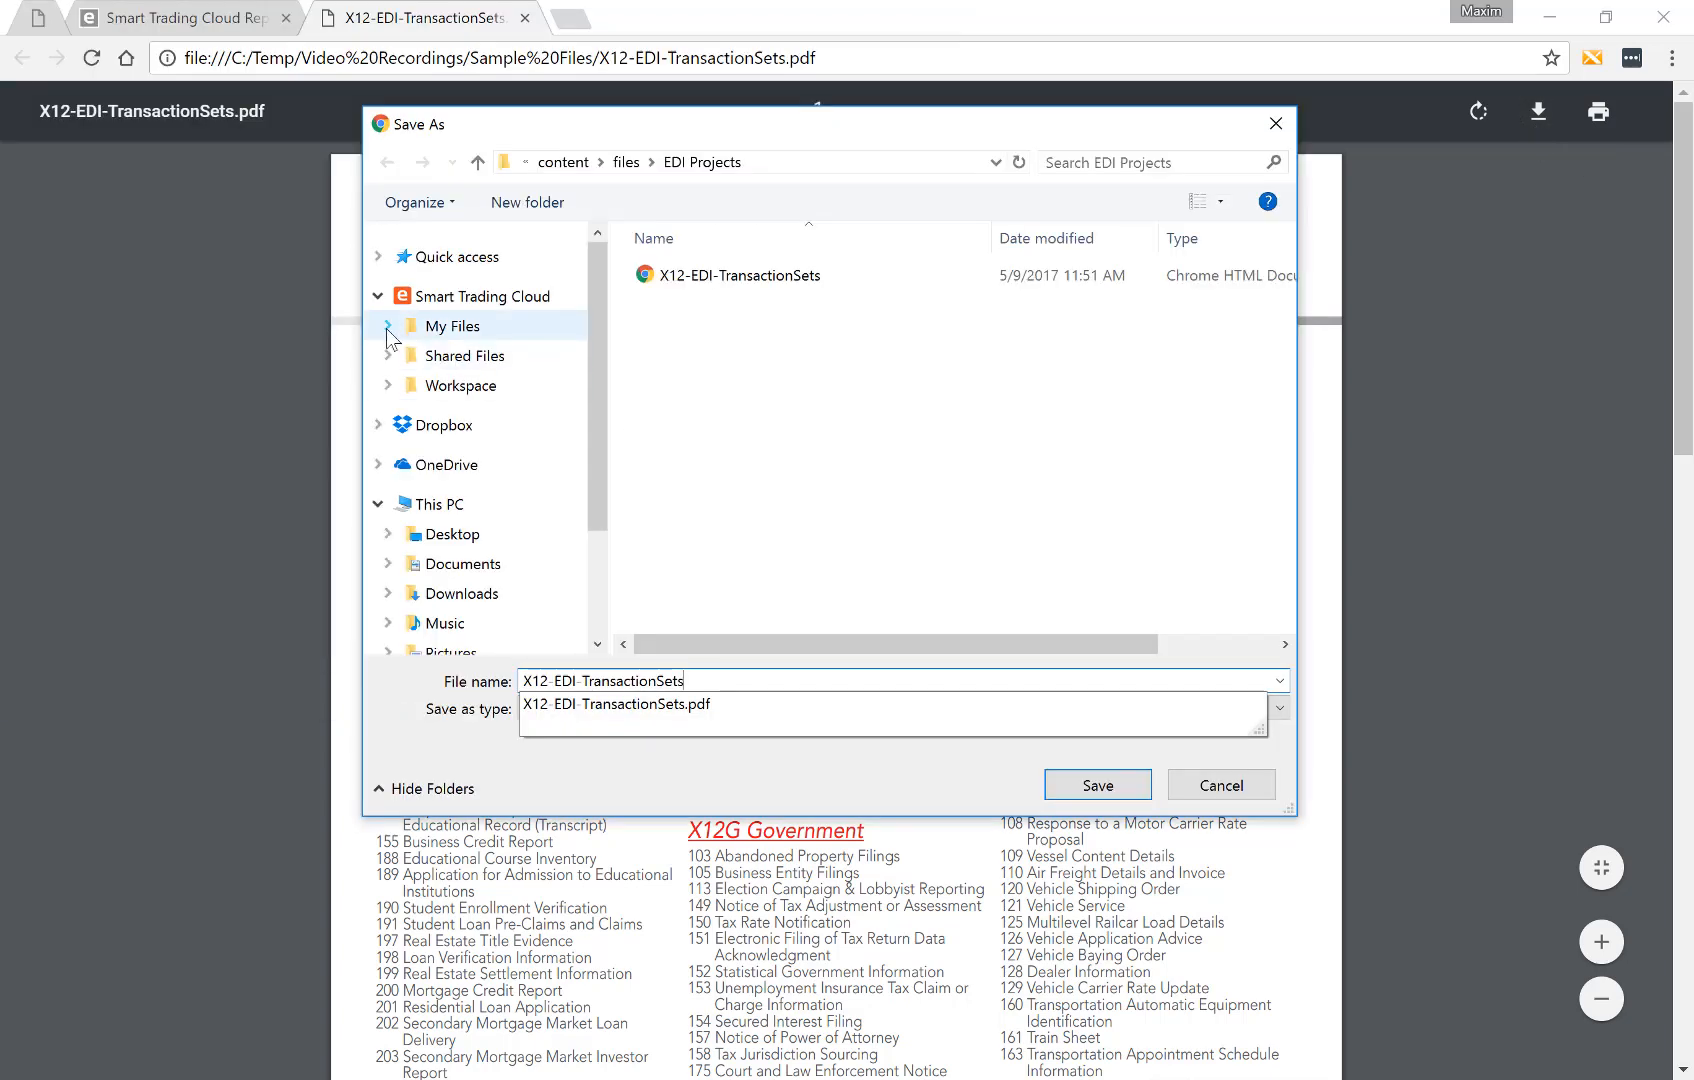
{"action": "left_click", "coordinate": [388, 330]}
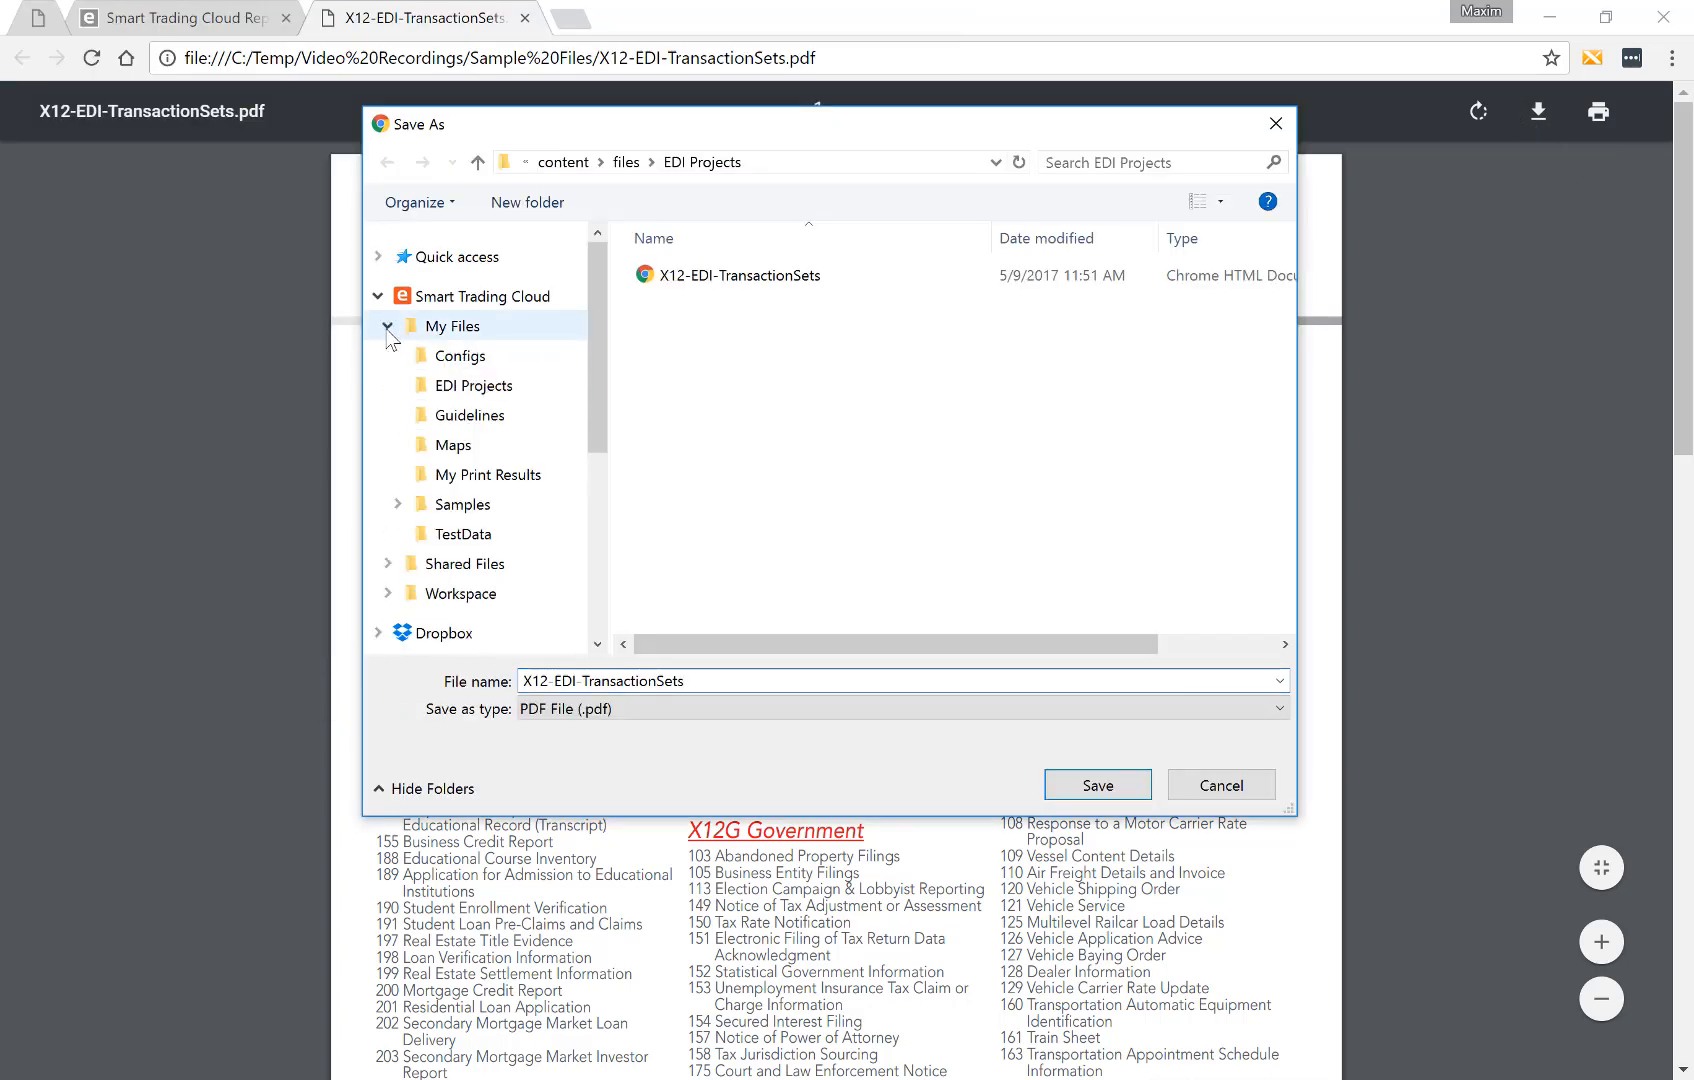
{"action": "left_click", "coordinate": [463, 392]}
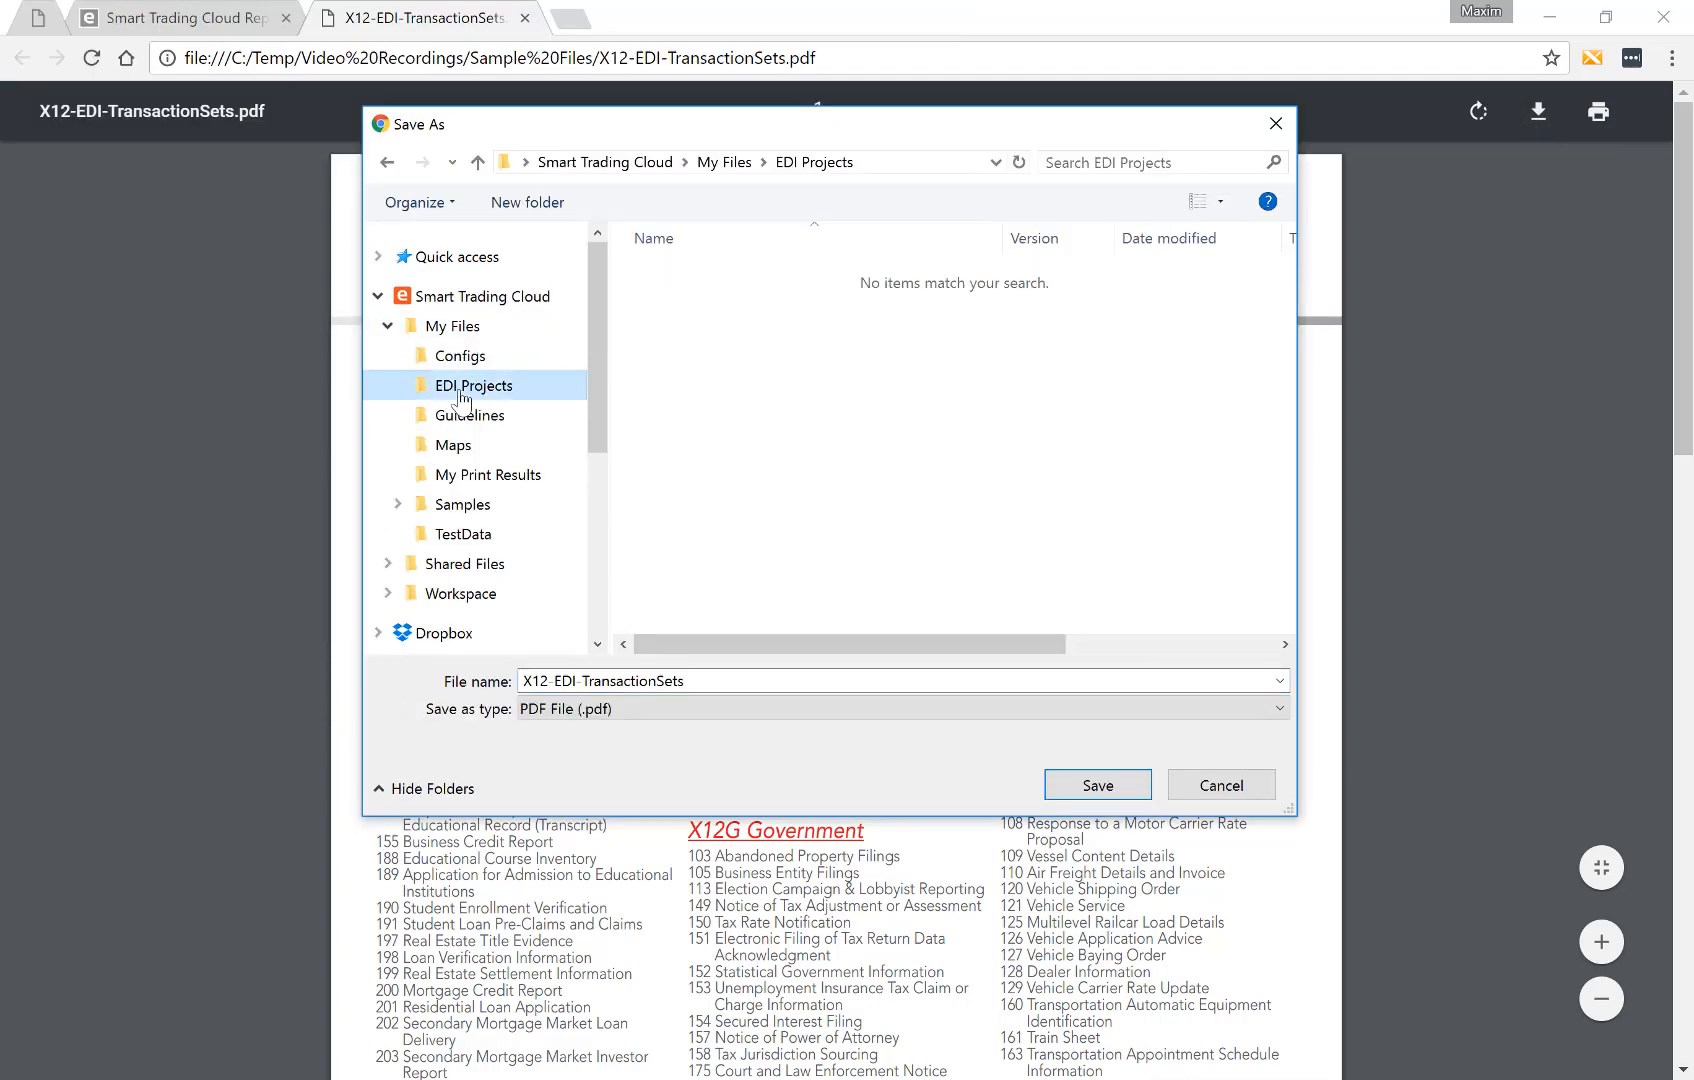
{"action": "left_click", "coordinate": [1087, 785]}
{"action": "left_click", "coordinate": [925, 563]}
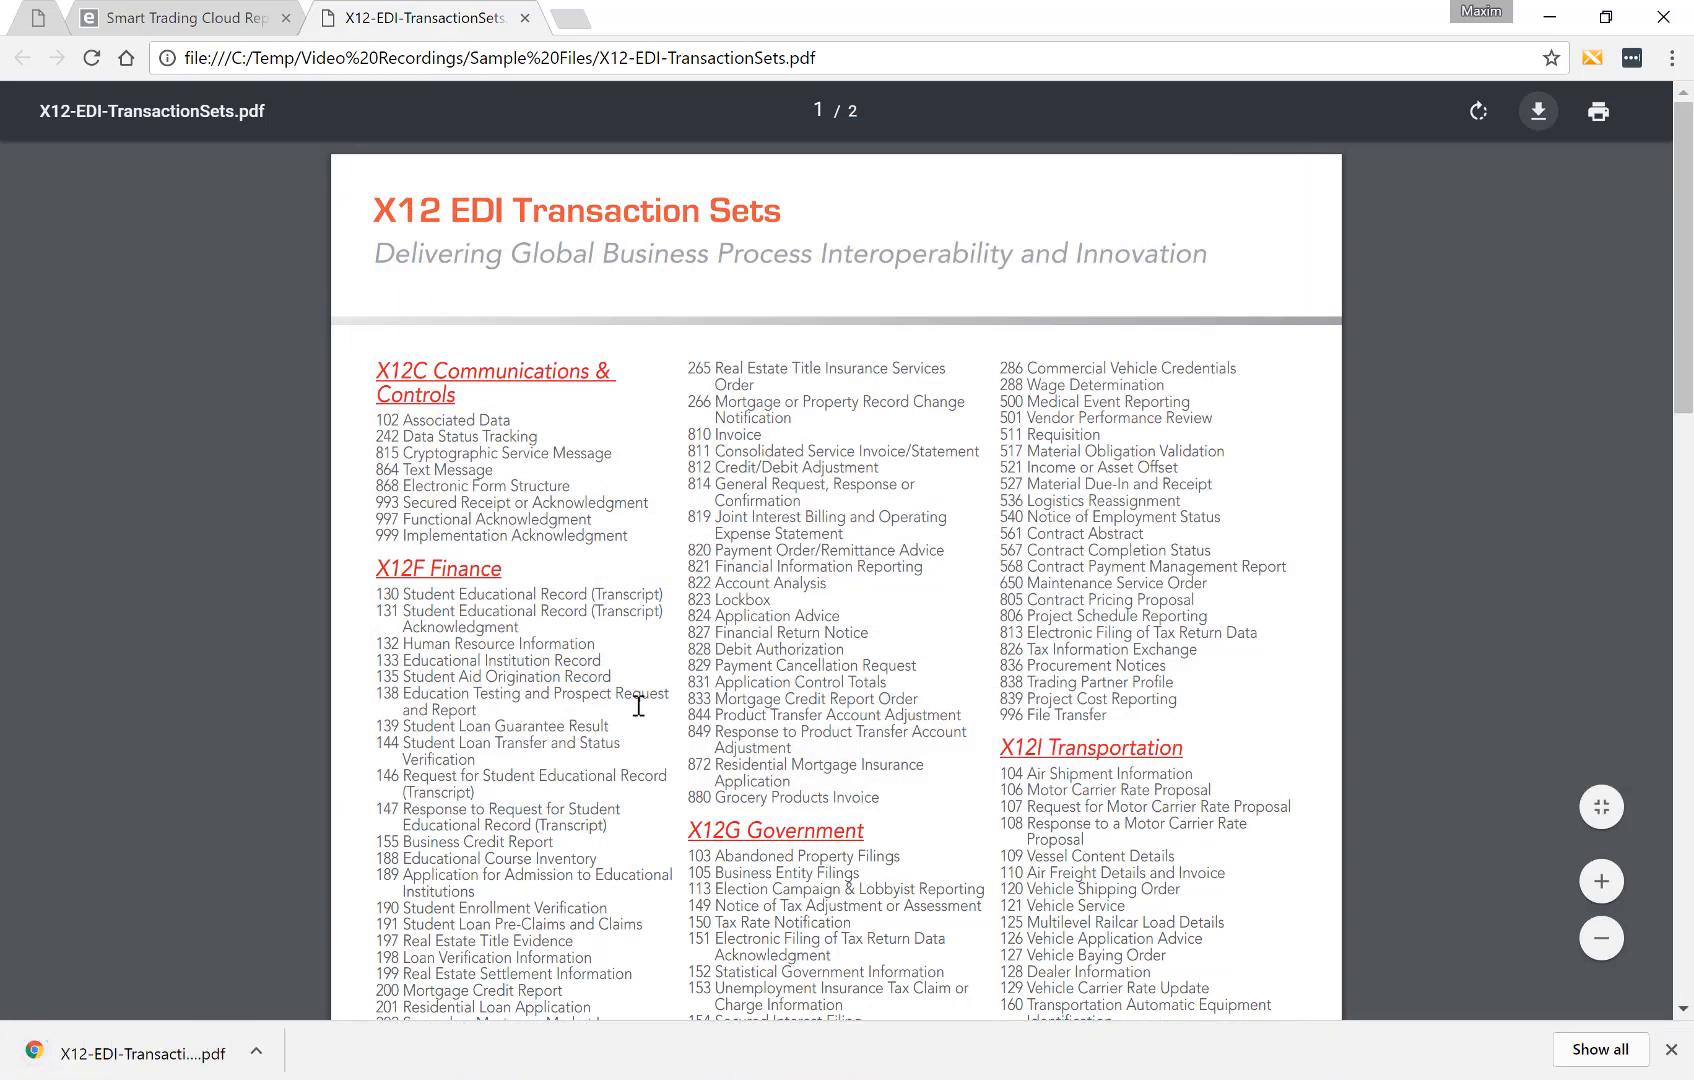
{"action": "left_click", "coordinate": [525, 20]}
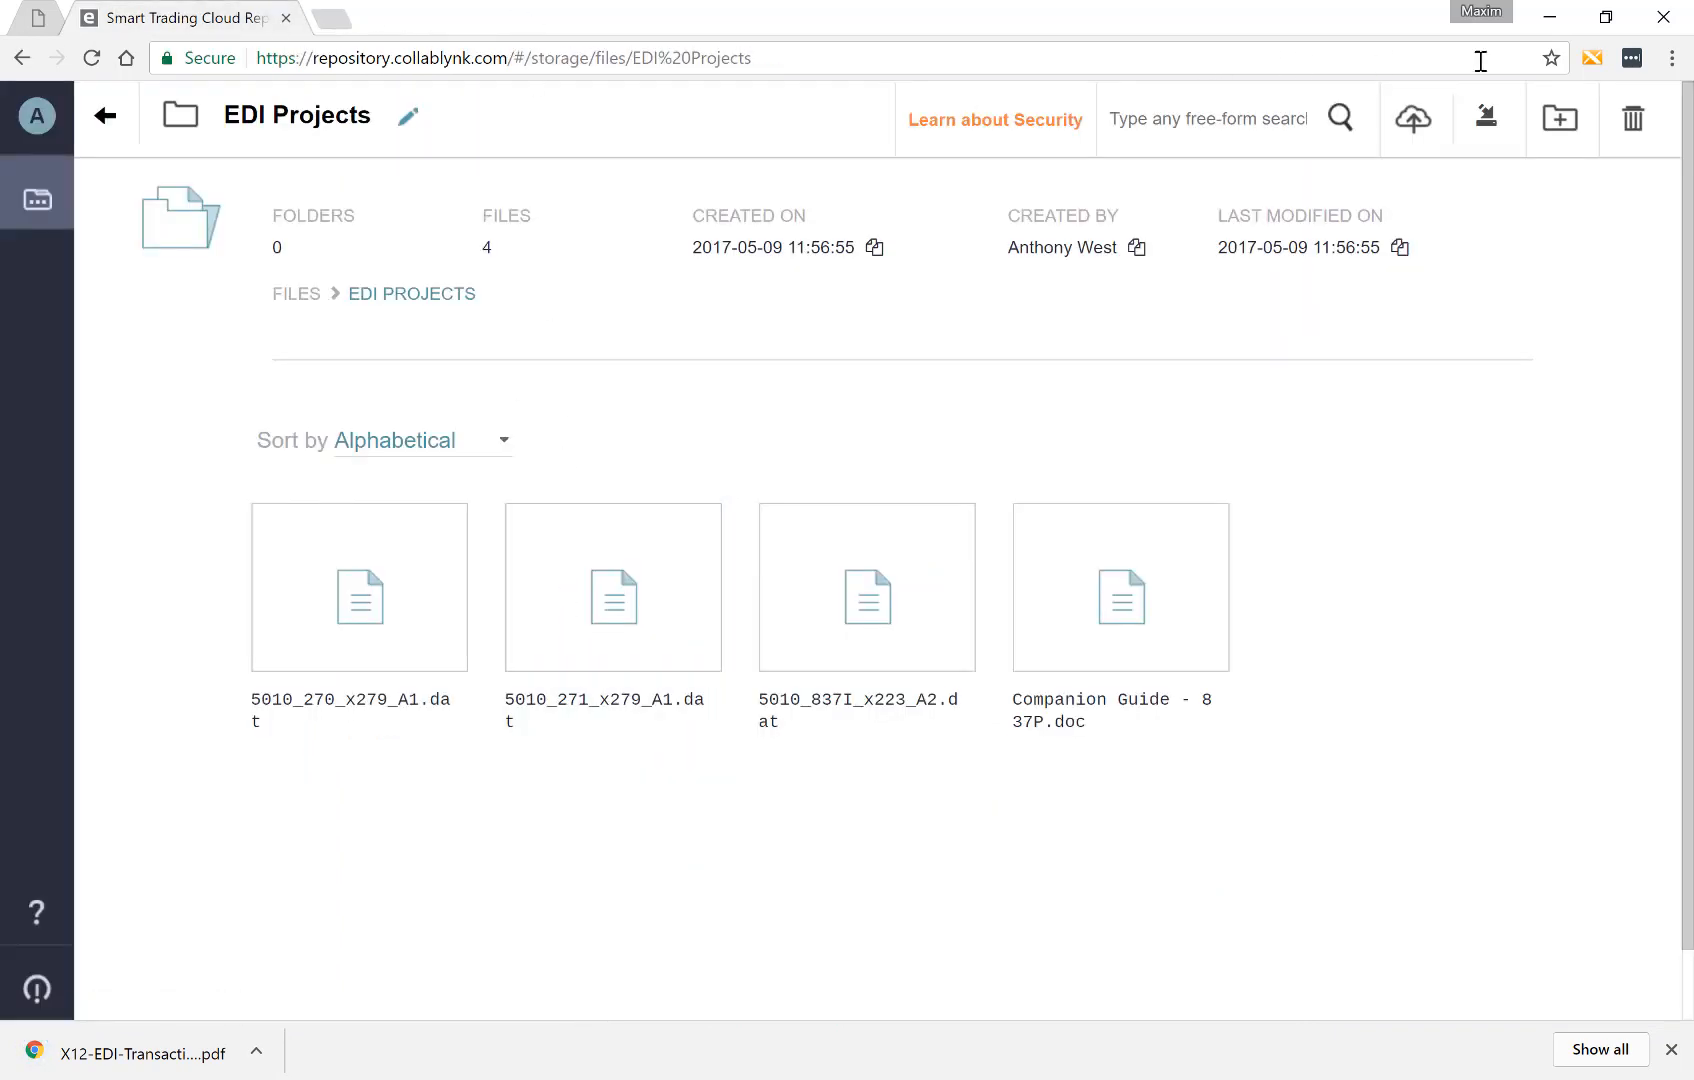
{"action": "left_click", "coordinate": [94, 60]}
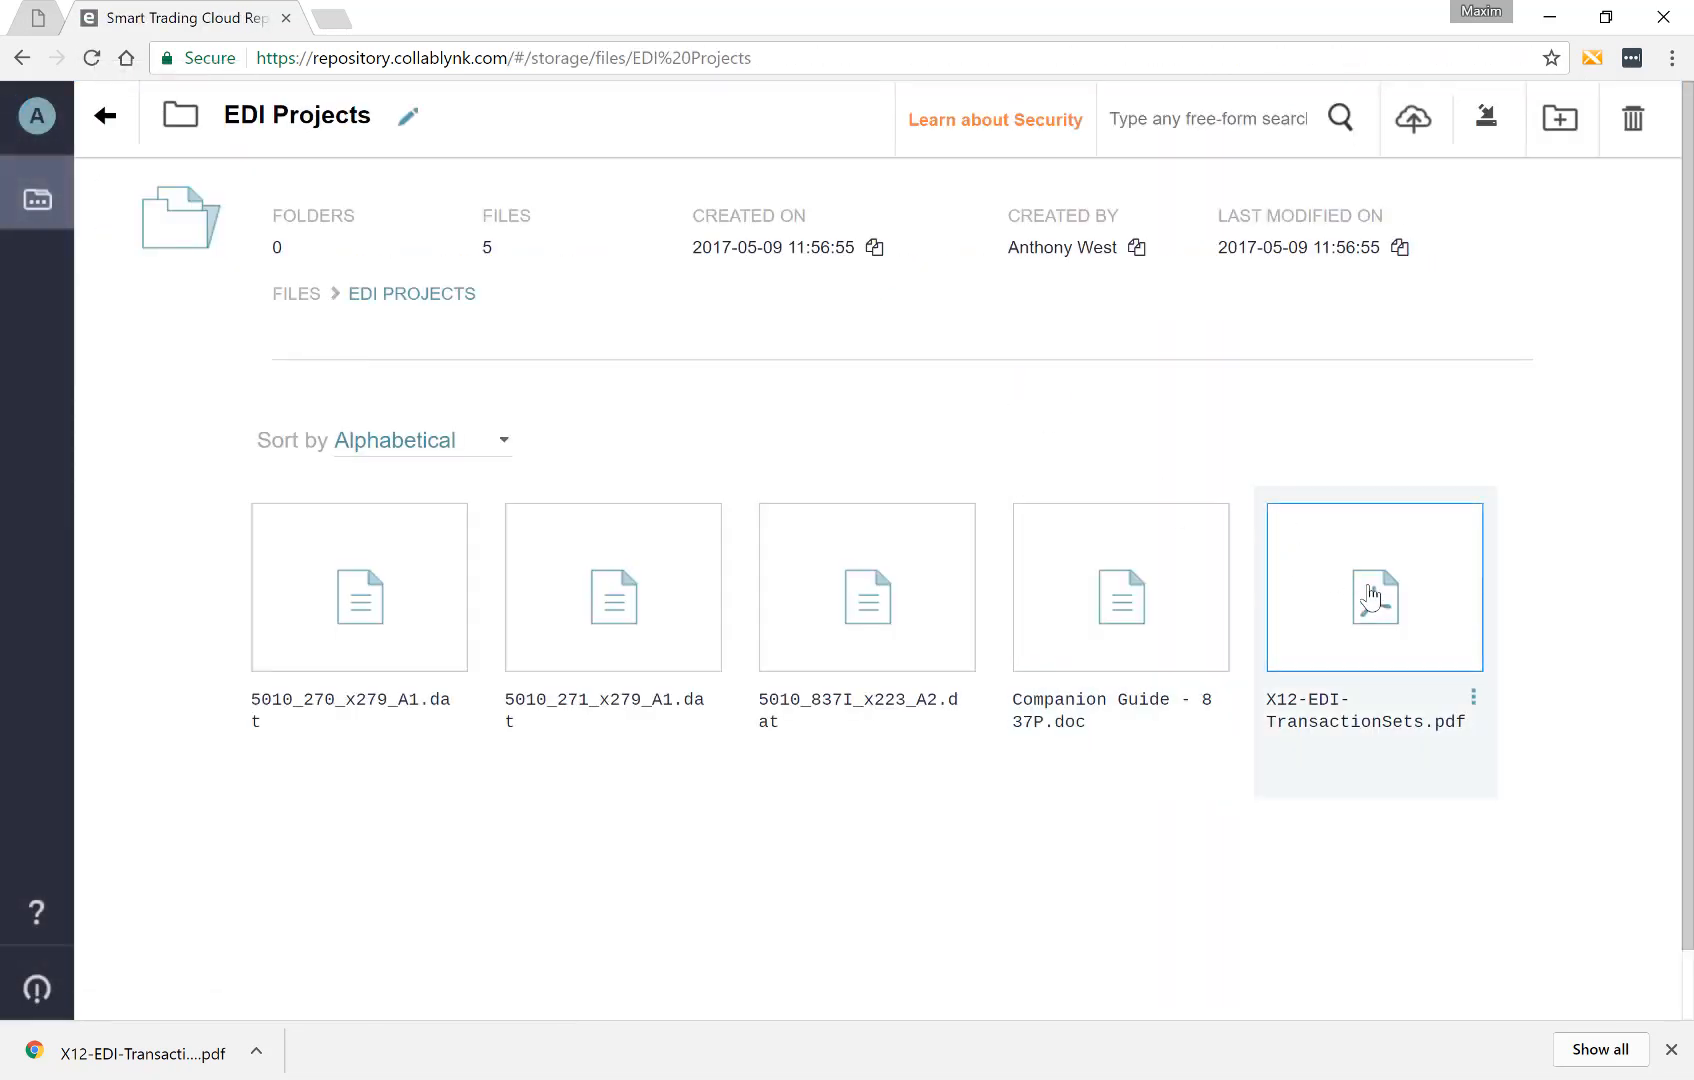
Download X12-EDI-TransactionSets.pdf from the EDI Projects folder and look through the downloaded copy
{"action": "left_click", "coordinate": [1474, 698]}
{"action": "left_click", "coordinate": [1459, 586]}
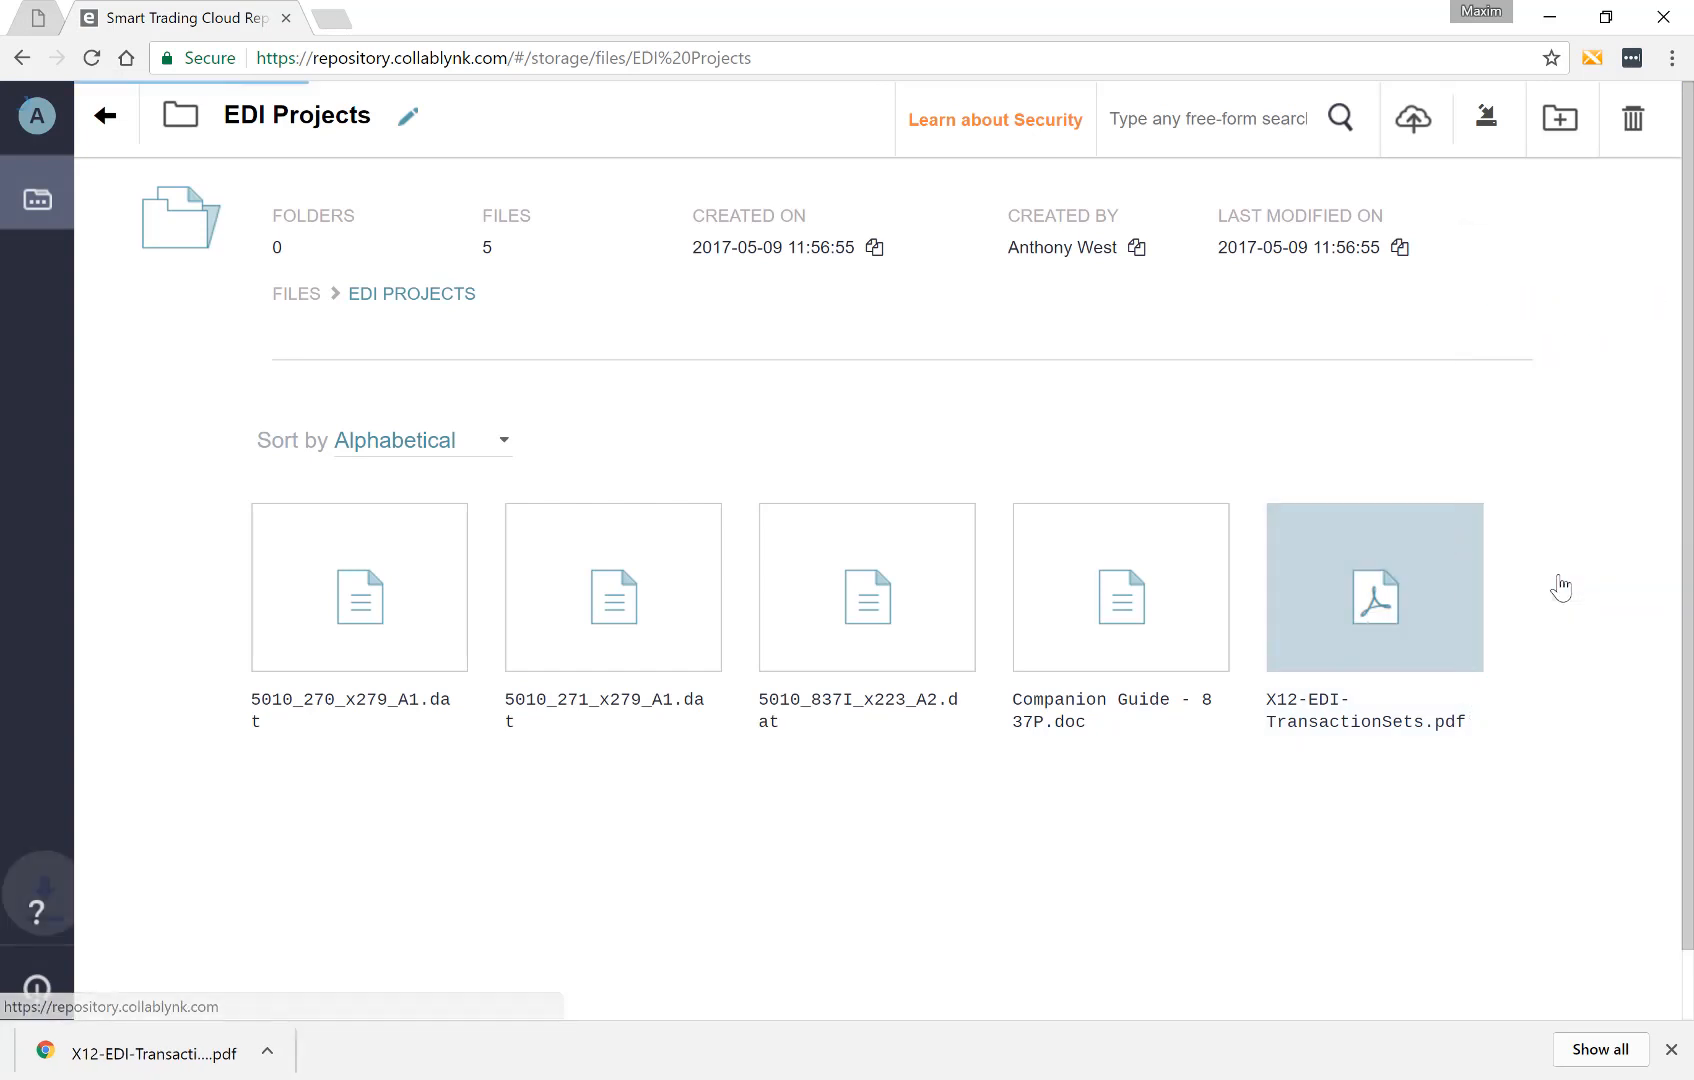
{"action": "left_click", "coordinate": [87, 1058]}
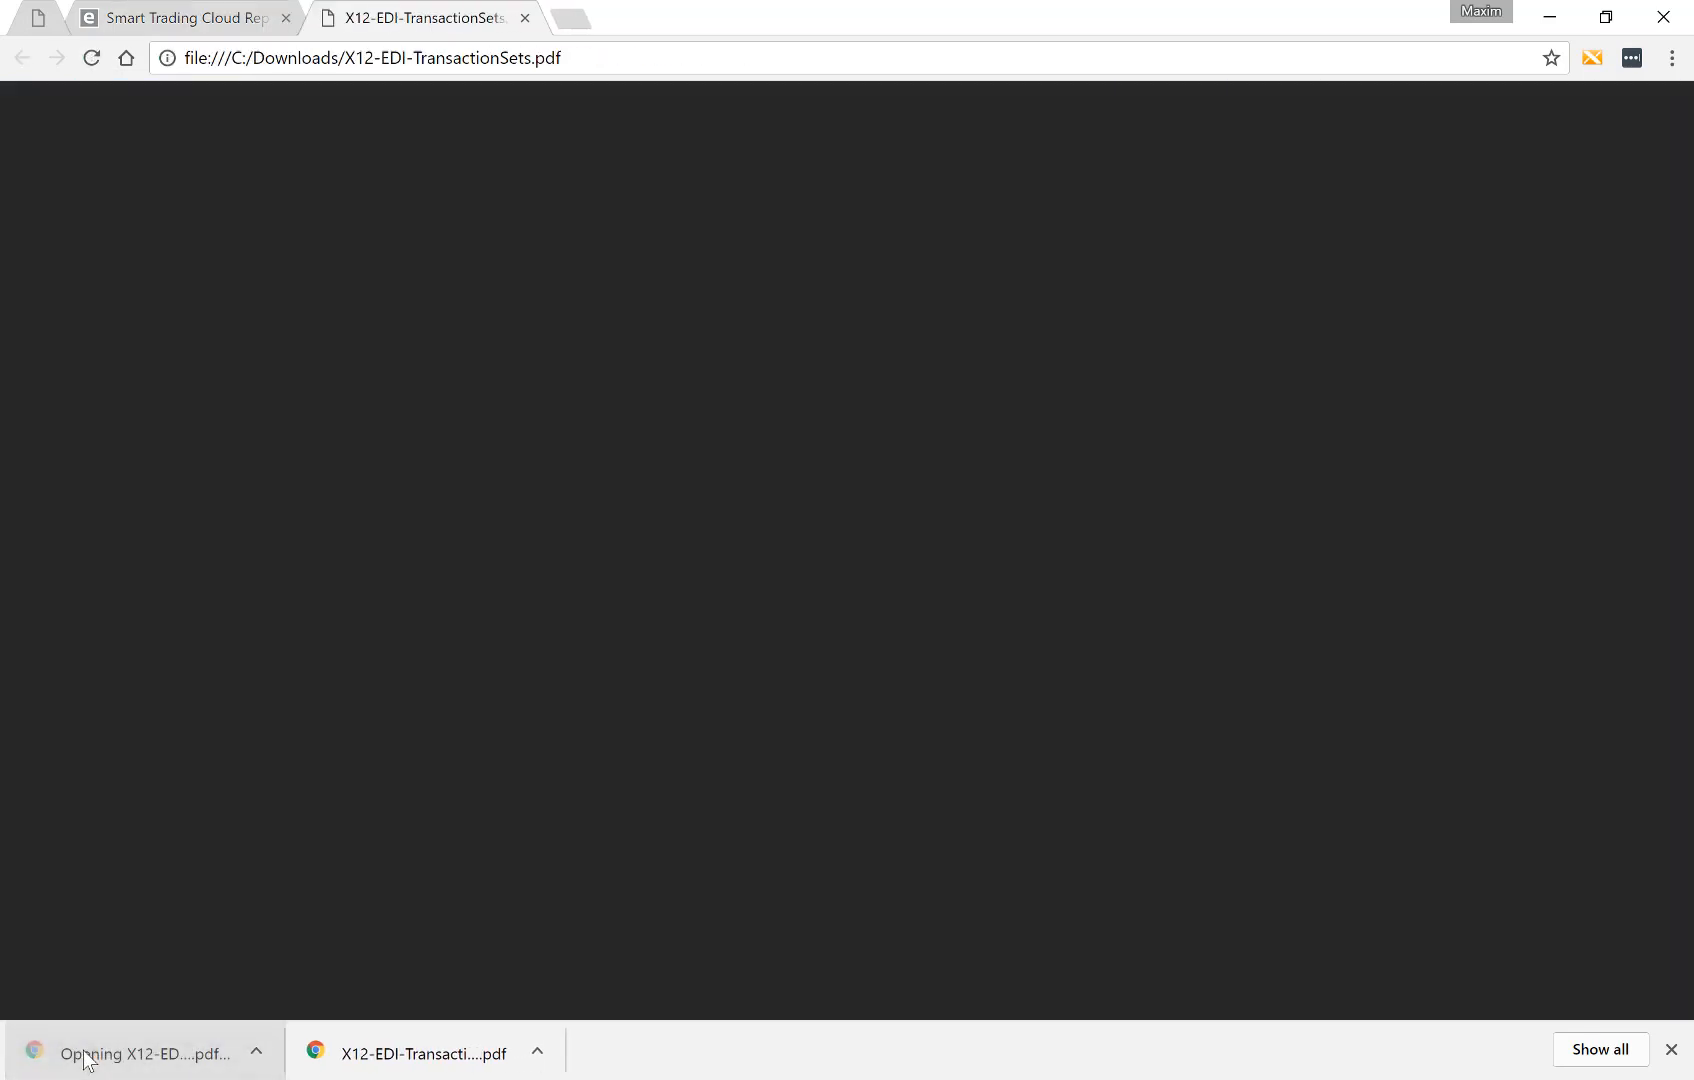
{"action": "scroll", "coordinate": [638, 742], "scroll_direction": "down", "scroll_amount": 2}
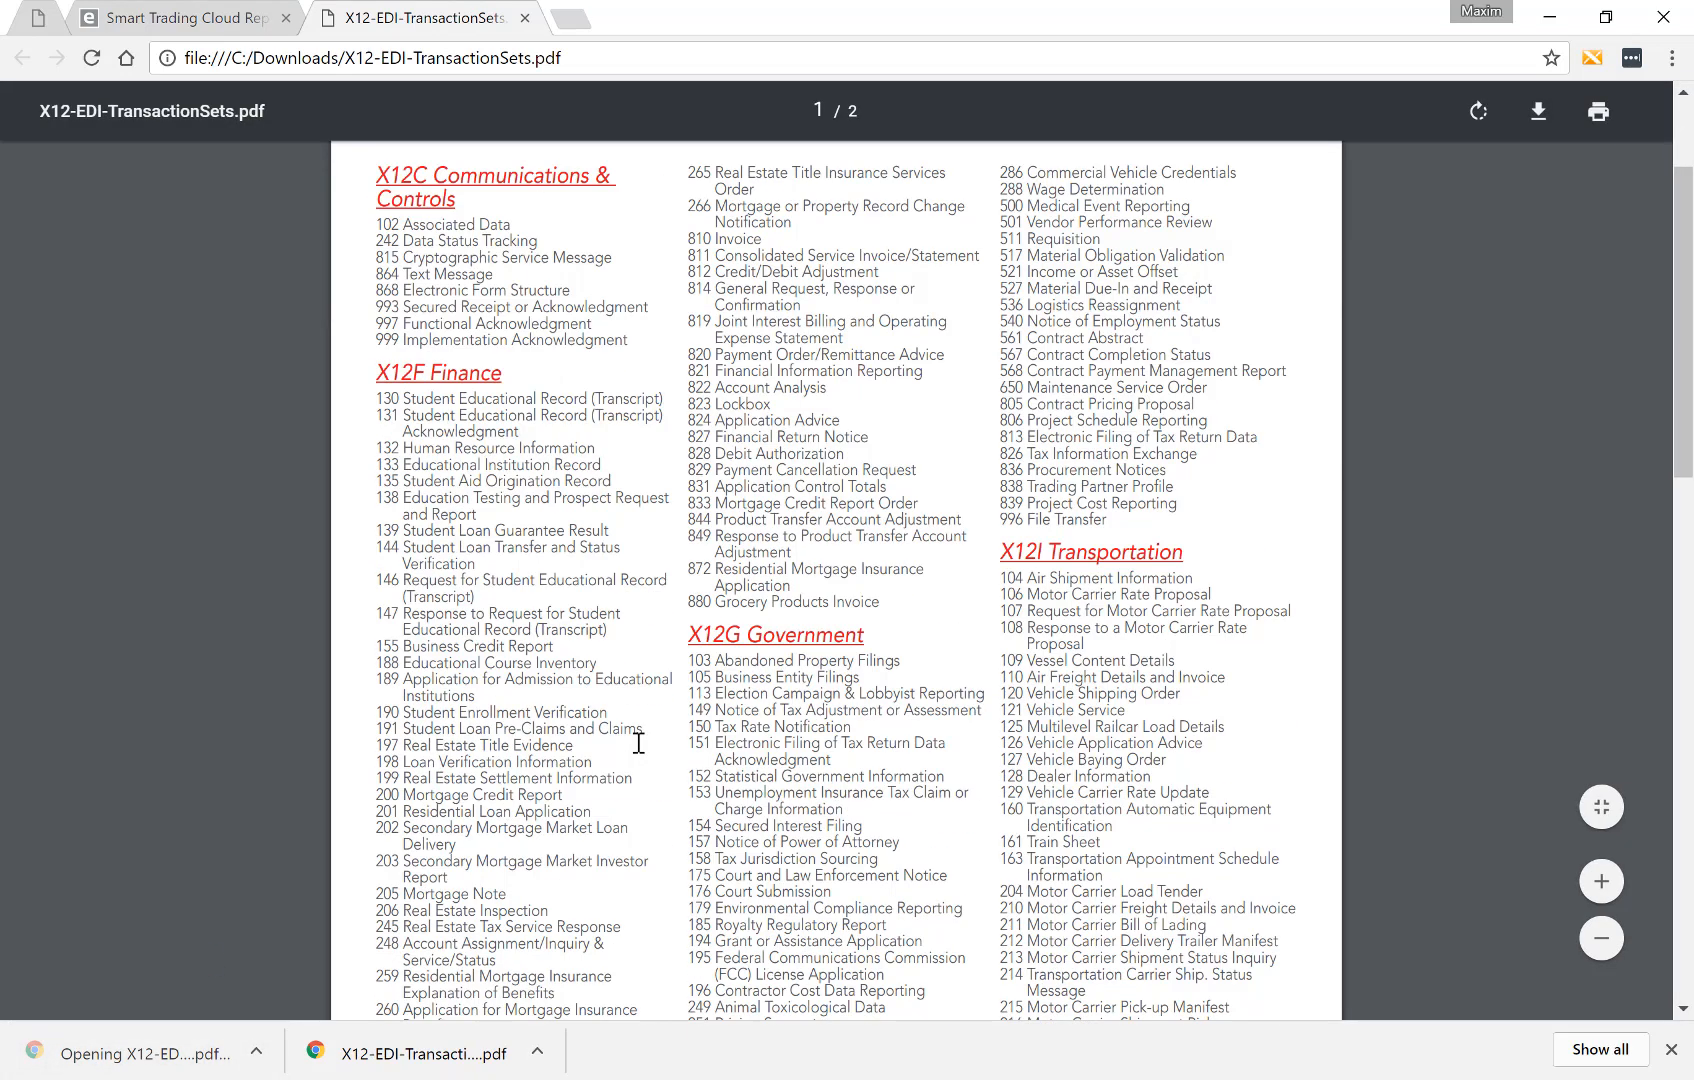
{"action": "scroll", "coordinate": [638, 742], "scroll_direction": "down", "scroll_amount": 2}
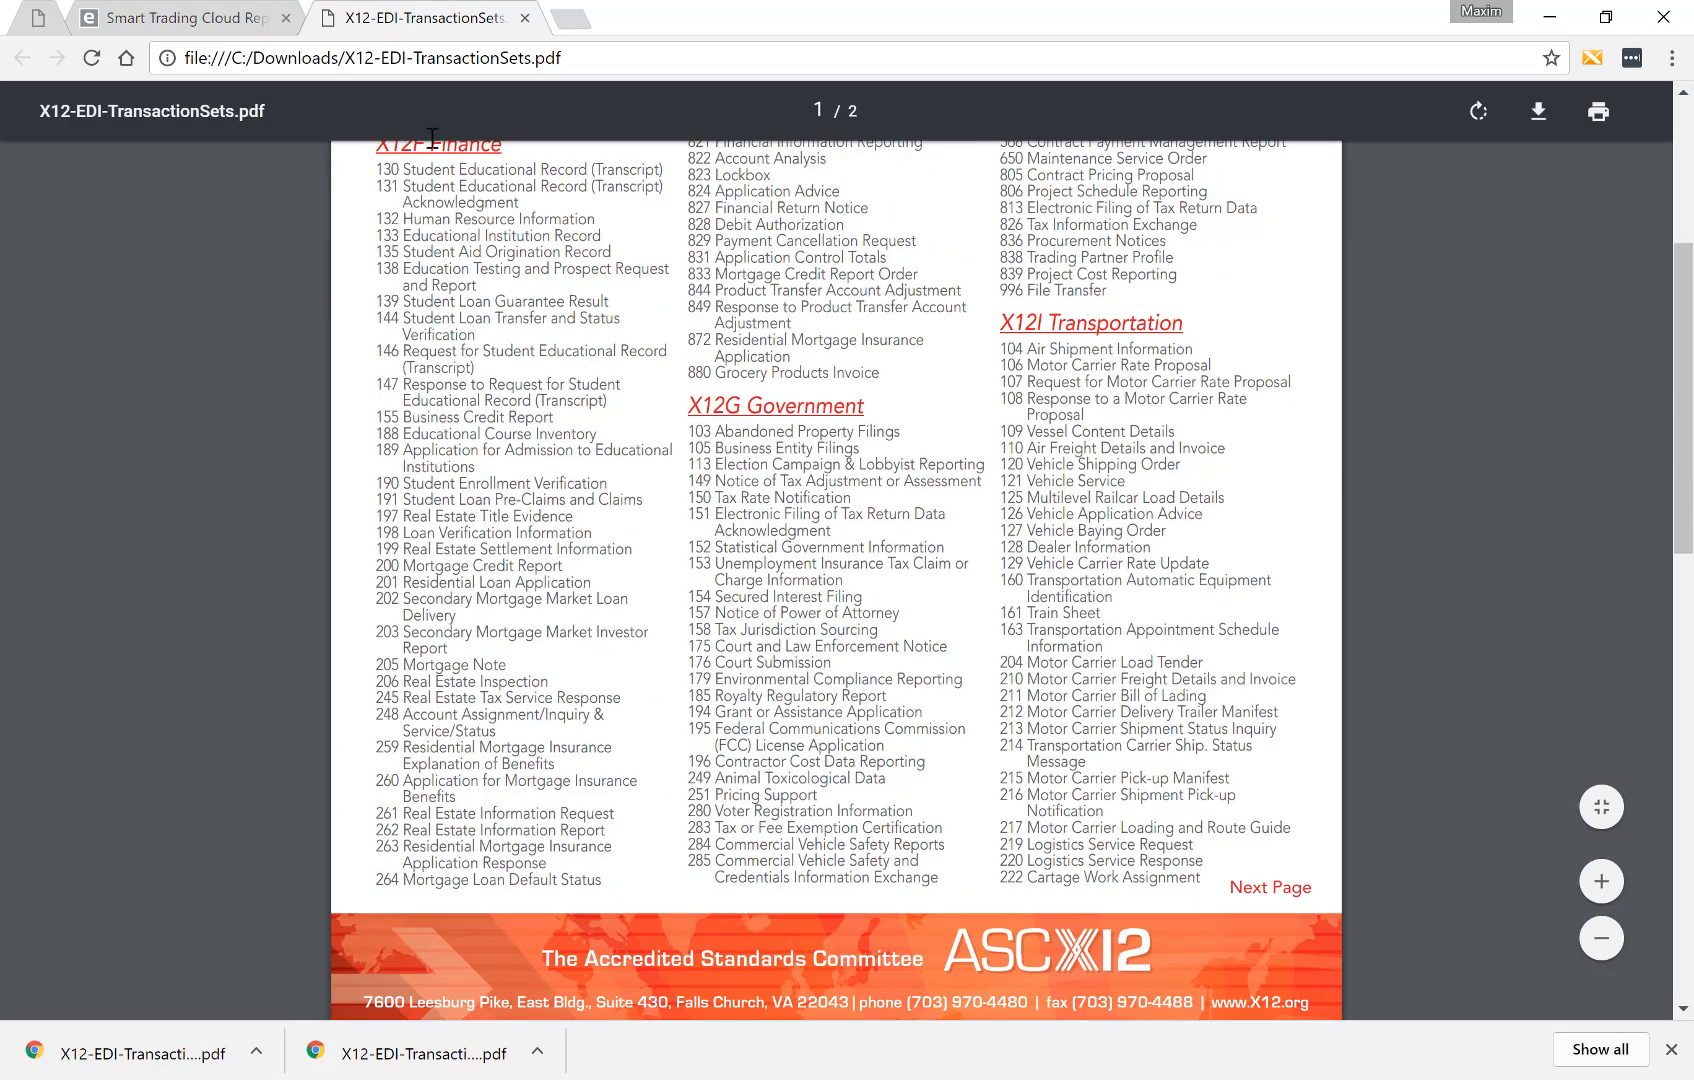
{"action": "left_click", "coordinate": [520, 26]}
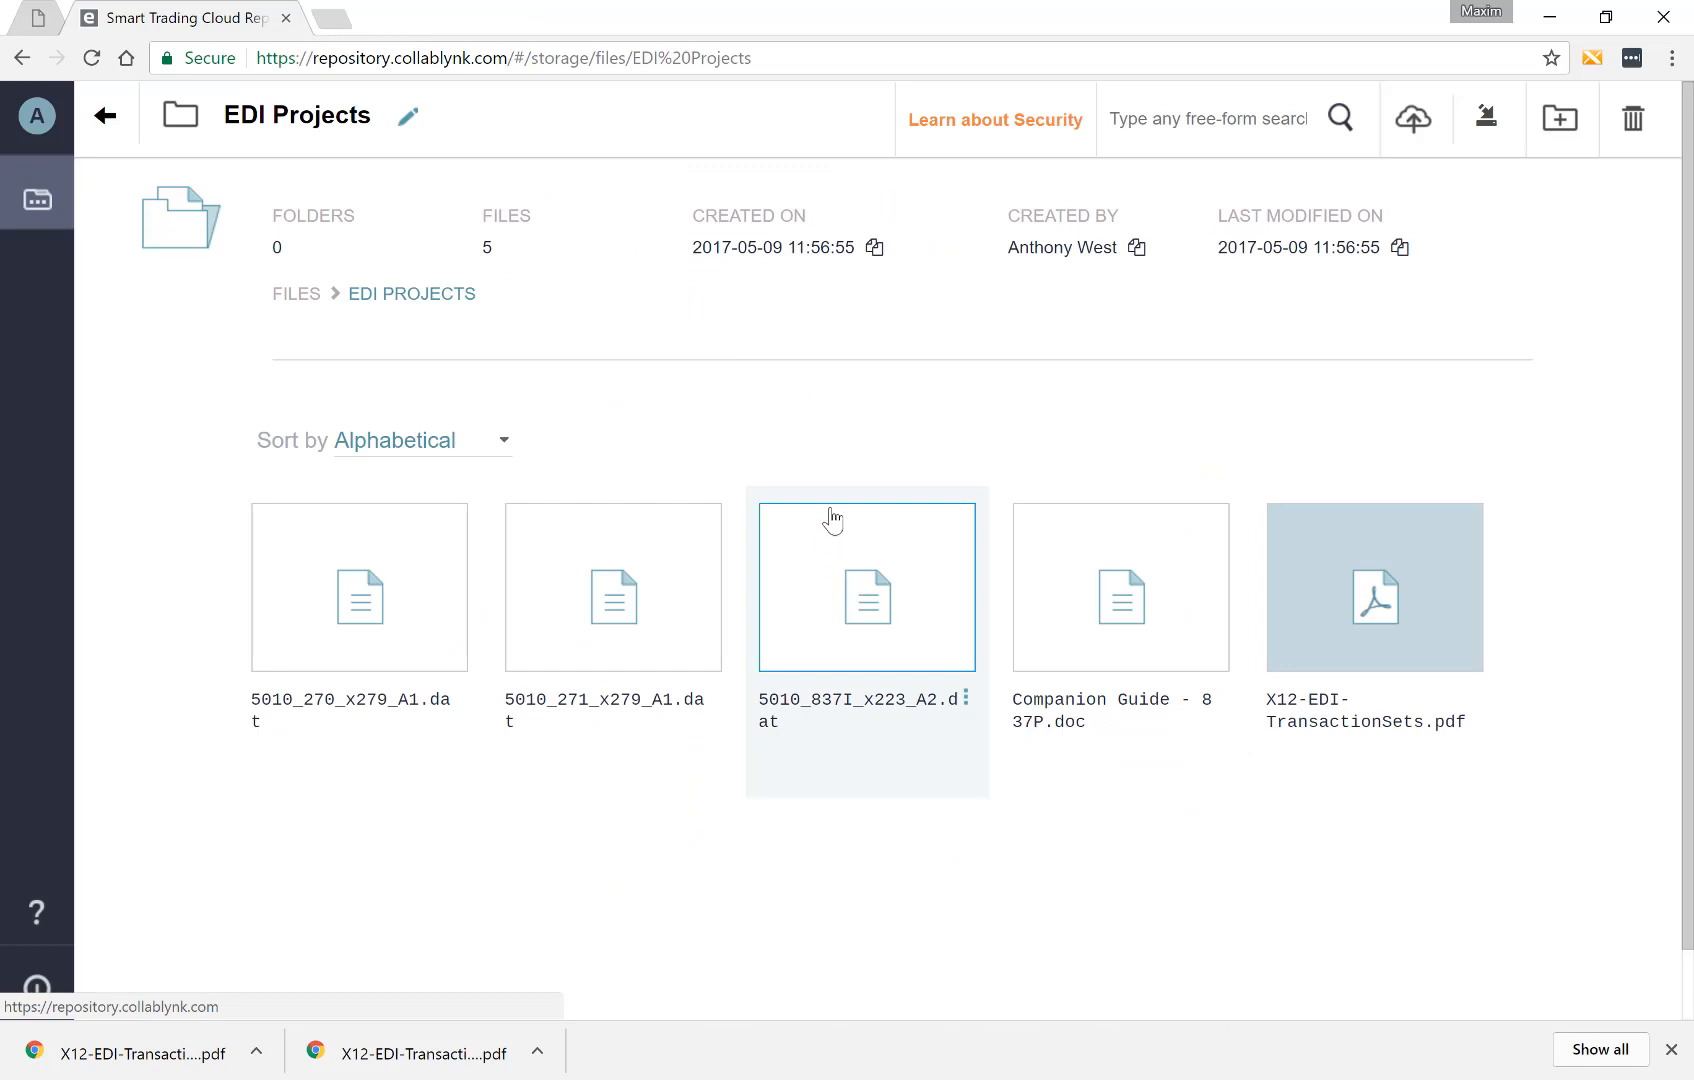
{"action": "left_click", "coordinate": [1670, 1049]}
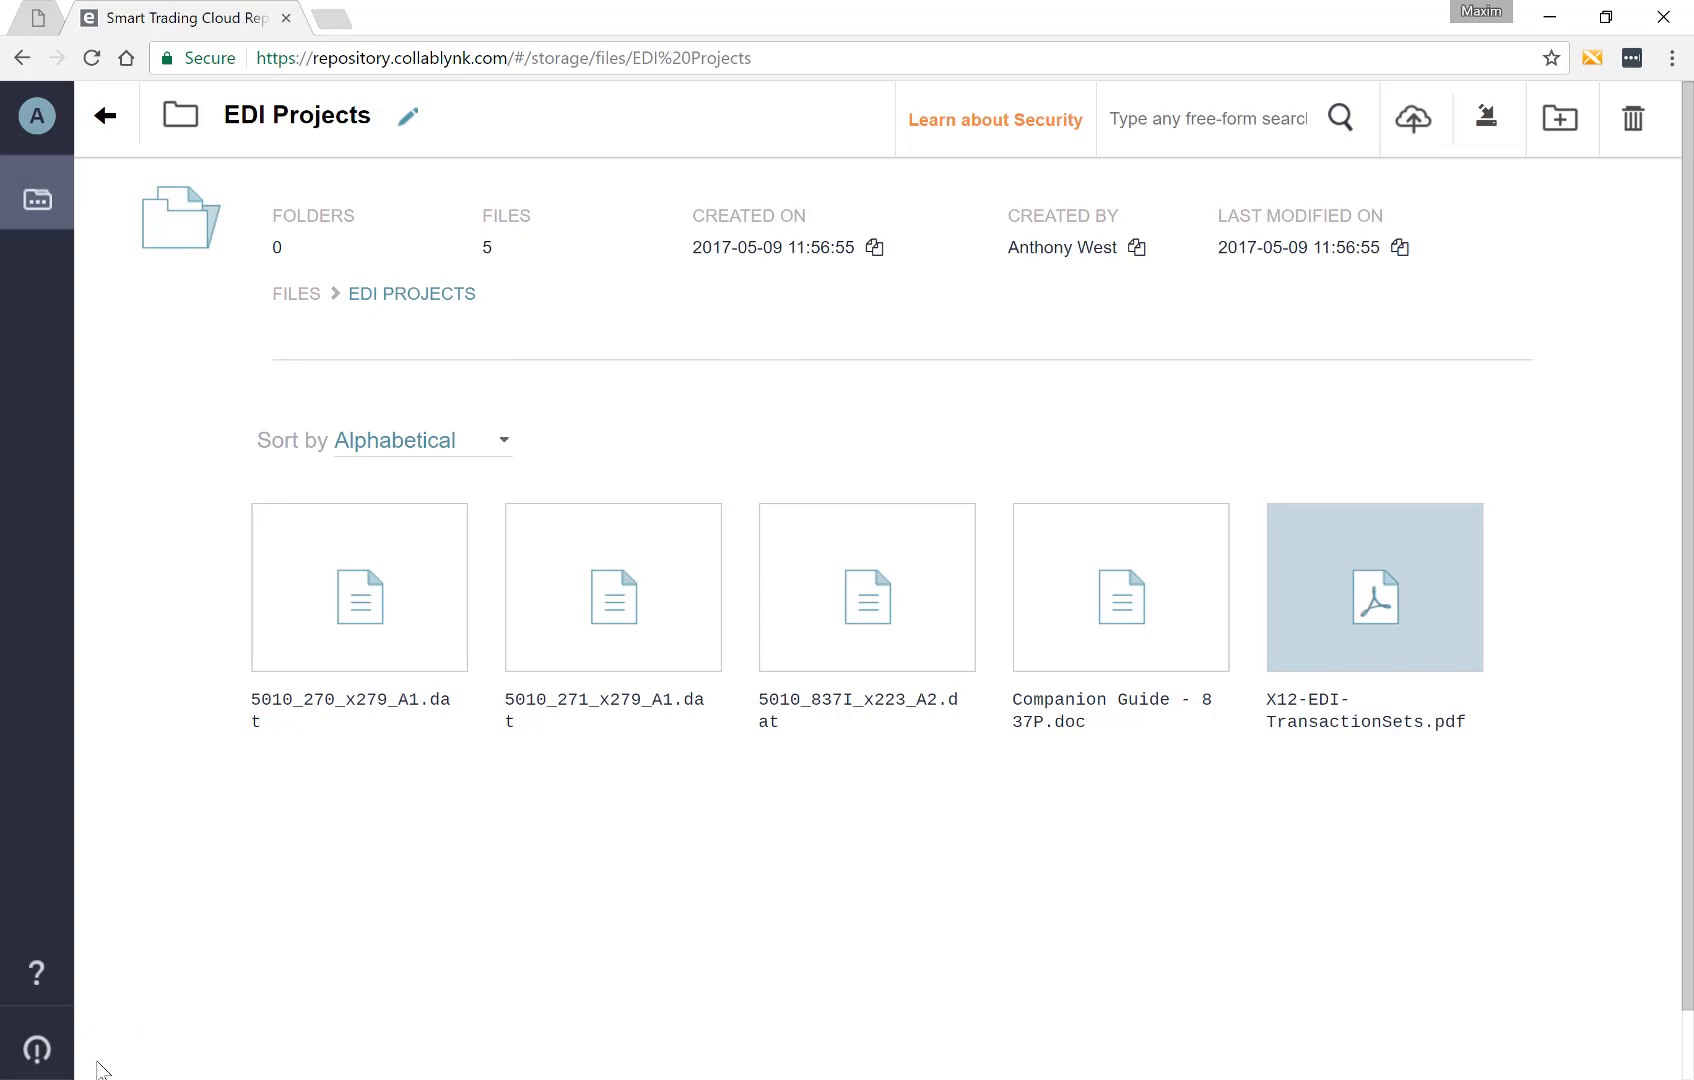
Switch to File Explorer and create a folder named Test Data Files in Smart Trading Cloud > My Files > EDI Projects
{"action": "left_click", "coordinate": [330, 1078]}
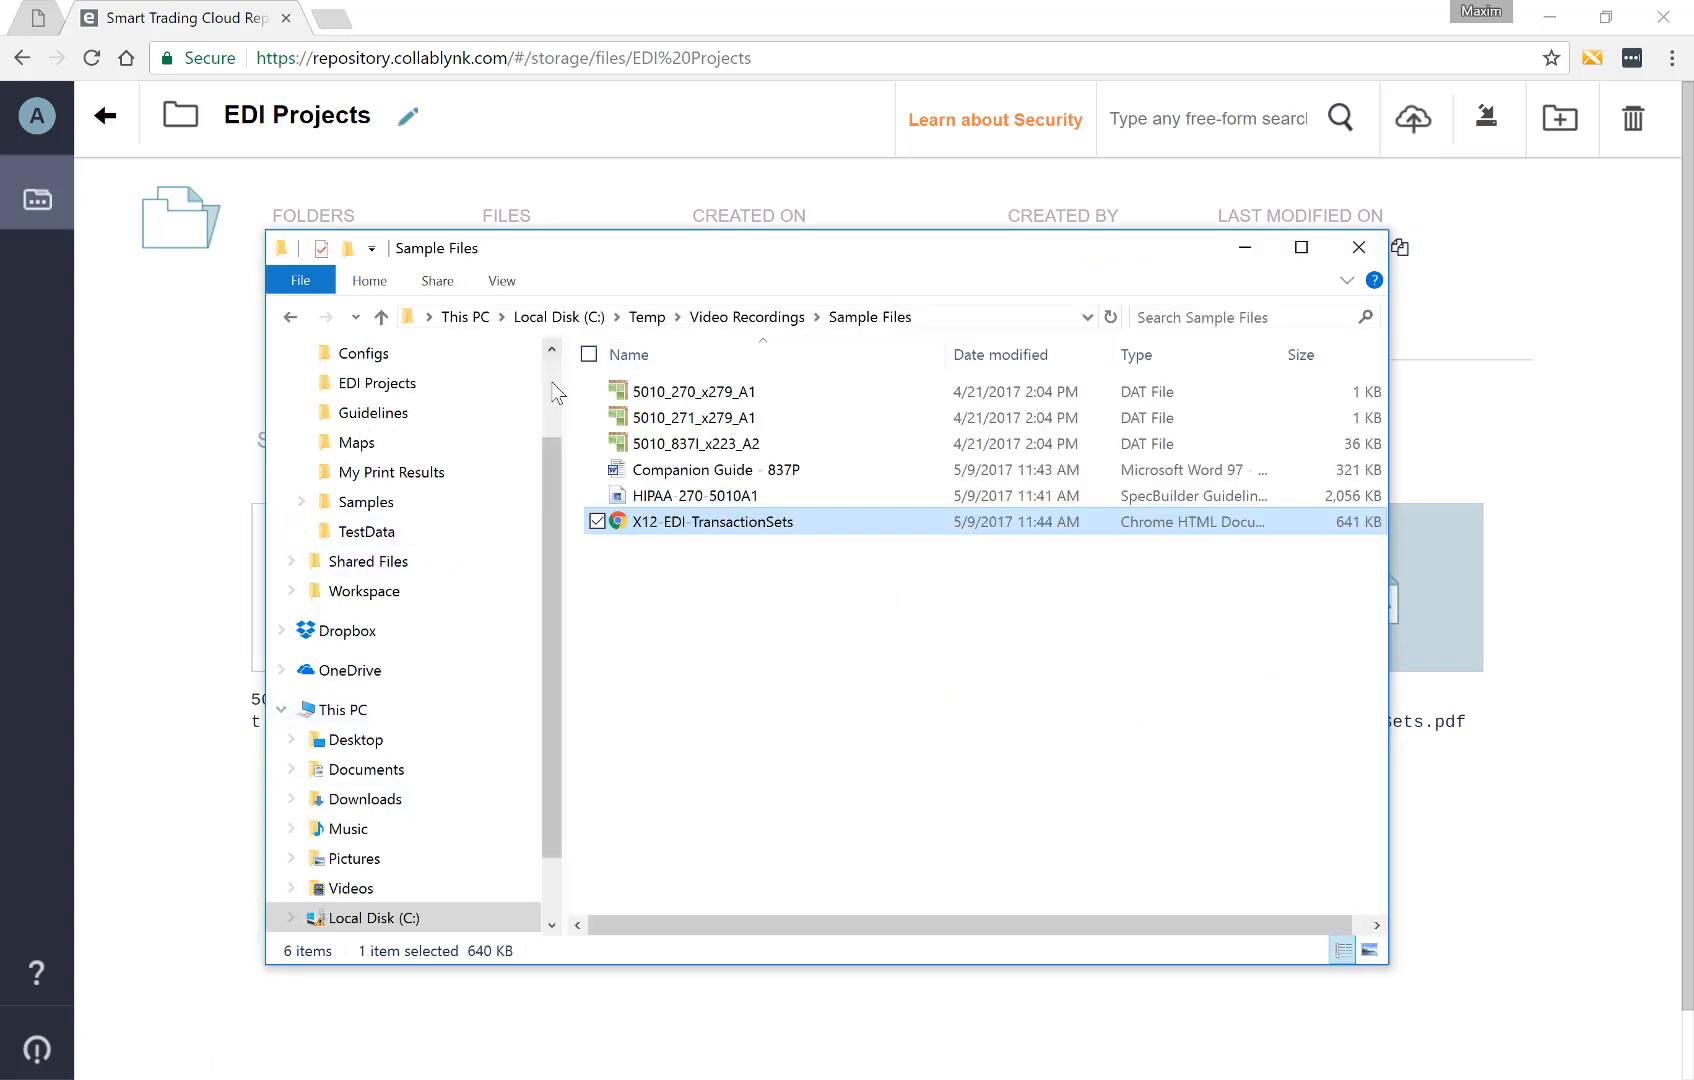
{"action": "scroll", "coordinate": [551, 381], "scroll_direction": "up", "scroll_amount": 2}
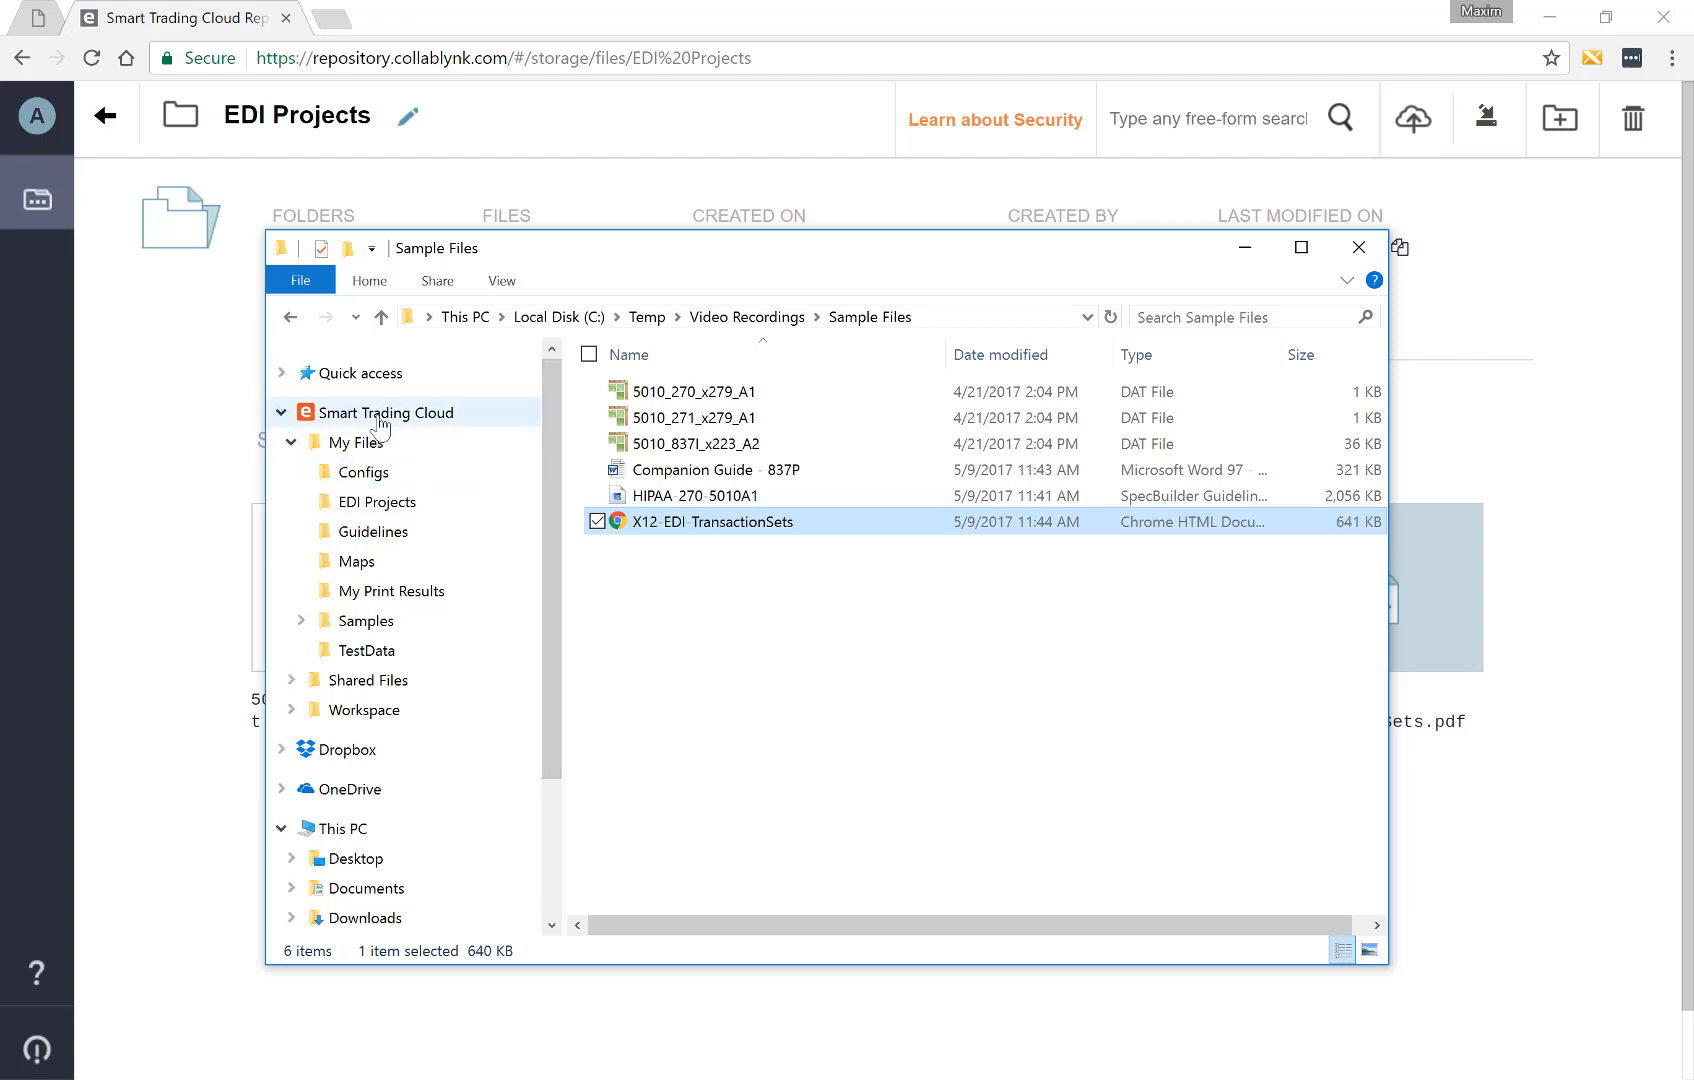
{"action": "left_click", "coordinate": [378, 505]}
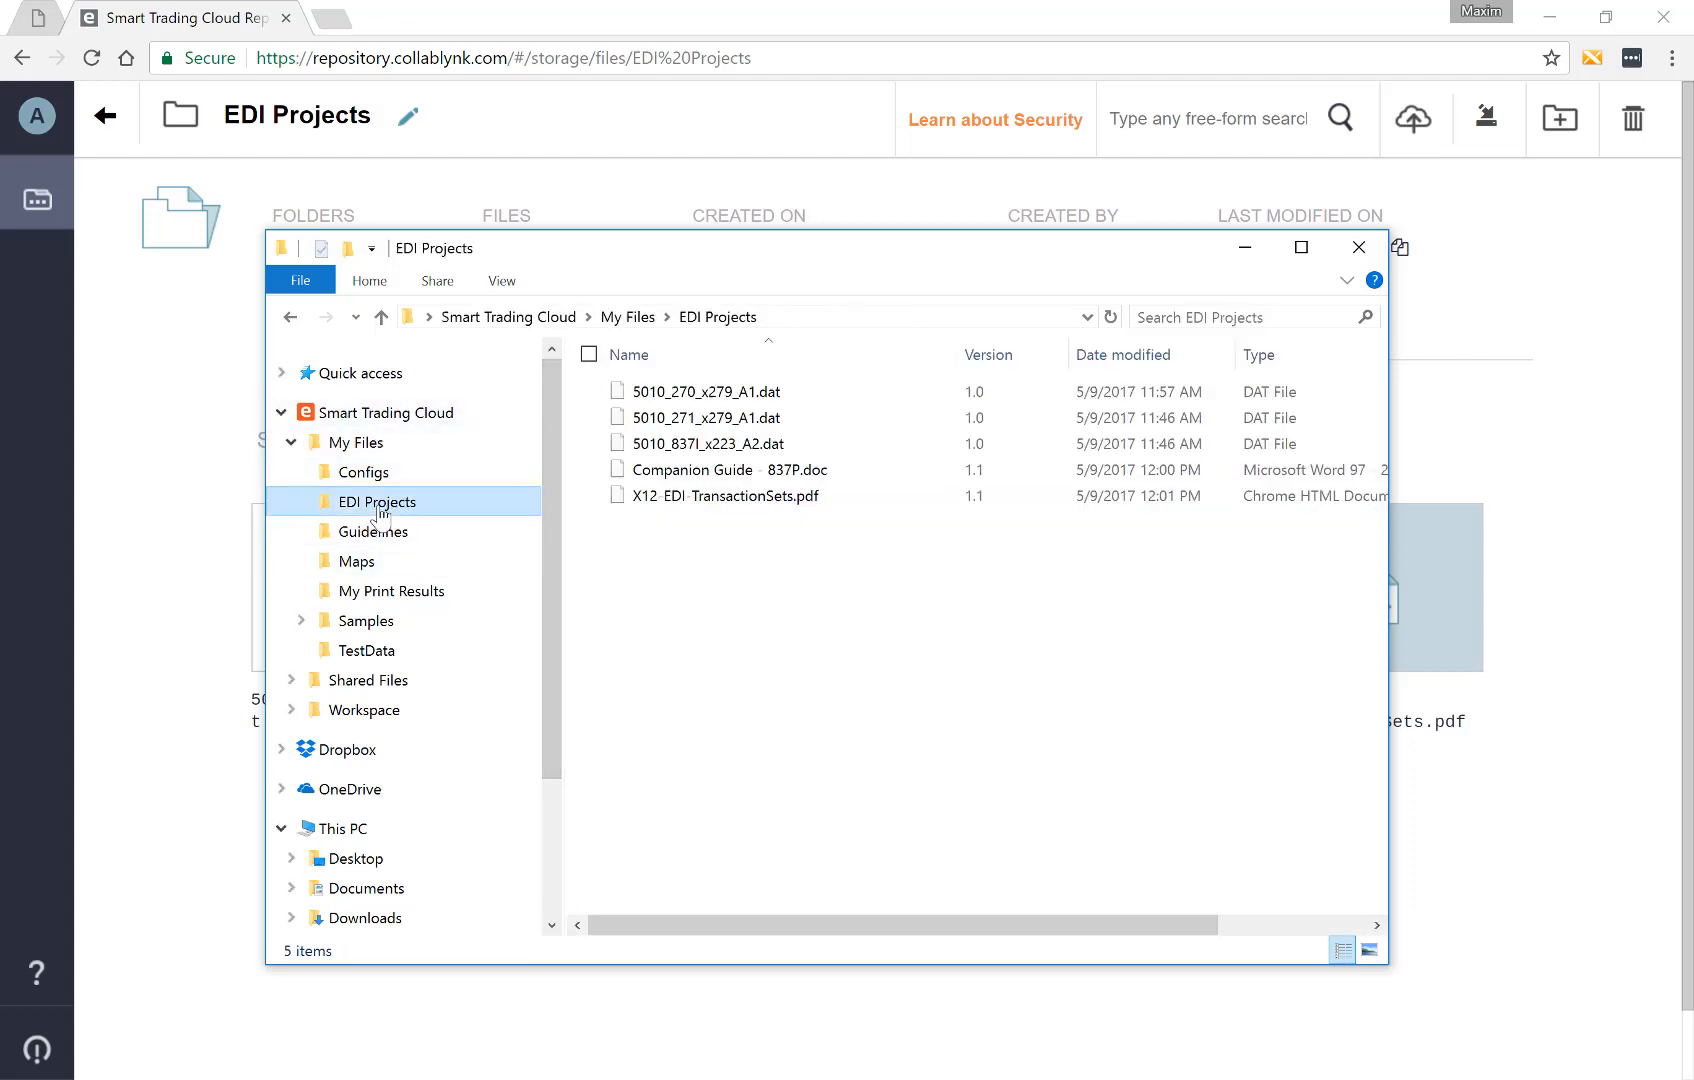
{"action": "right_click", "coordinate": [752, 616]}
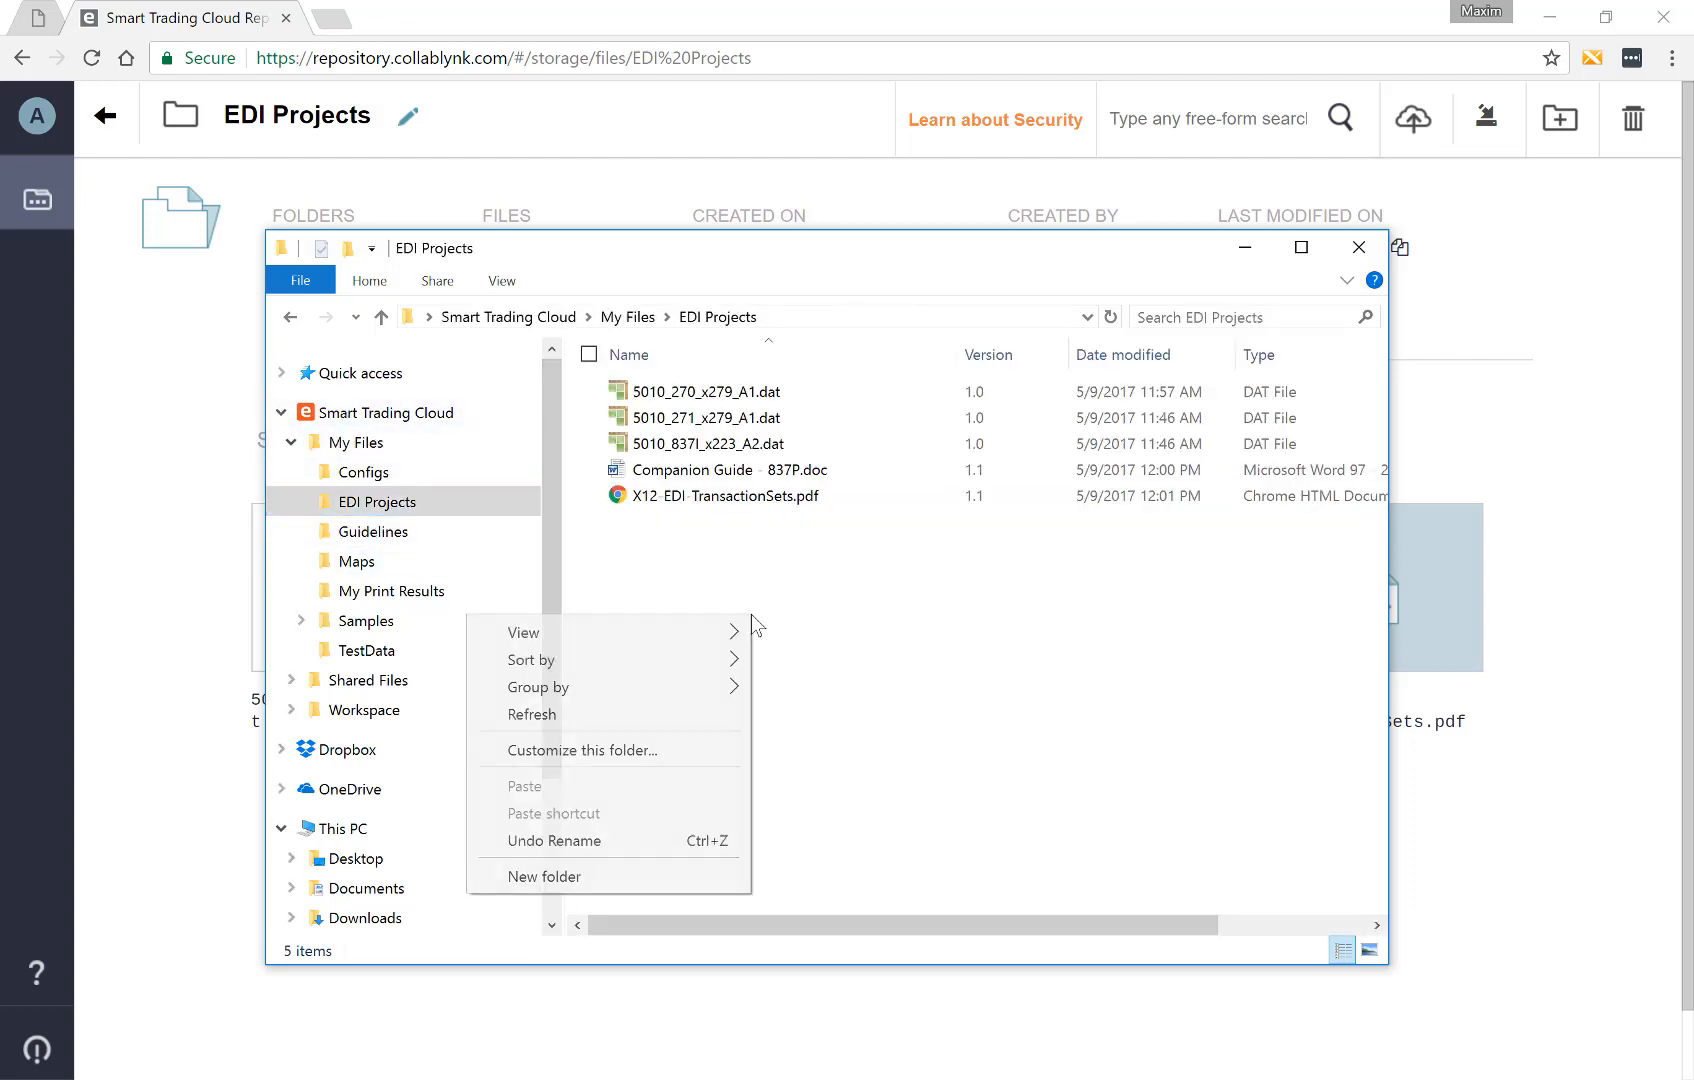
{"action": "left_click", "coordinate": [545, 876]}
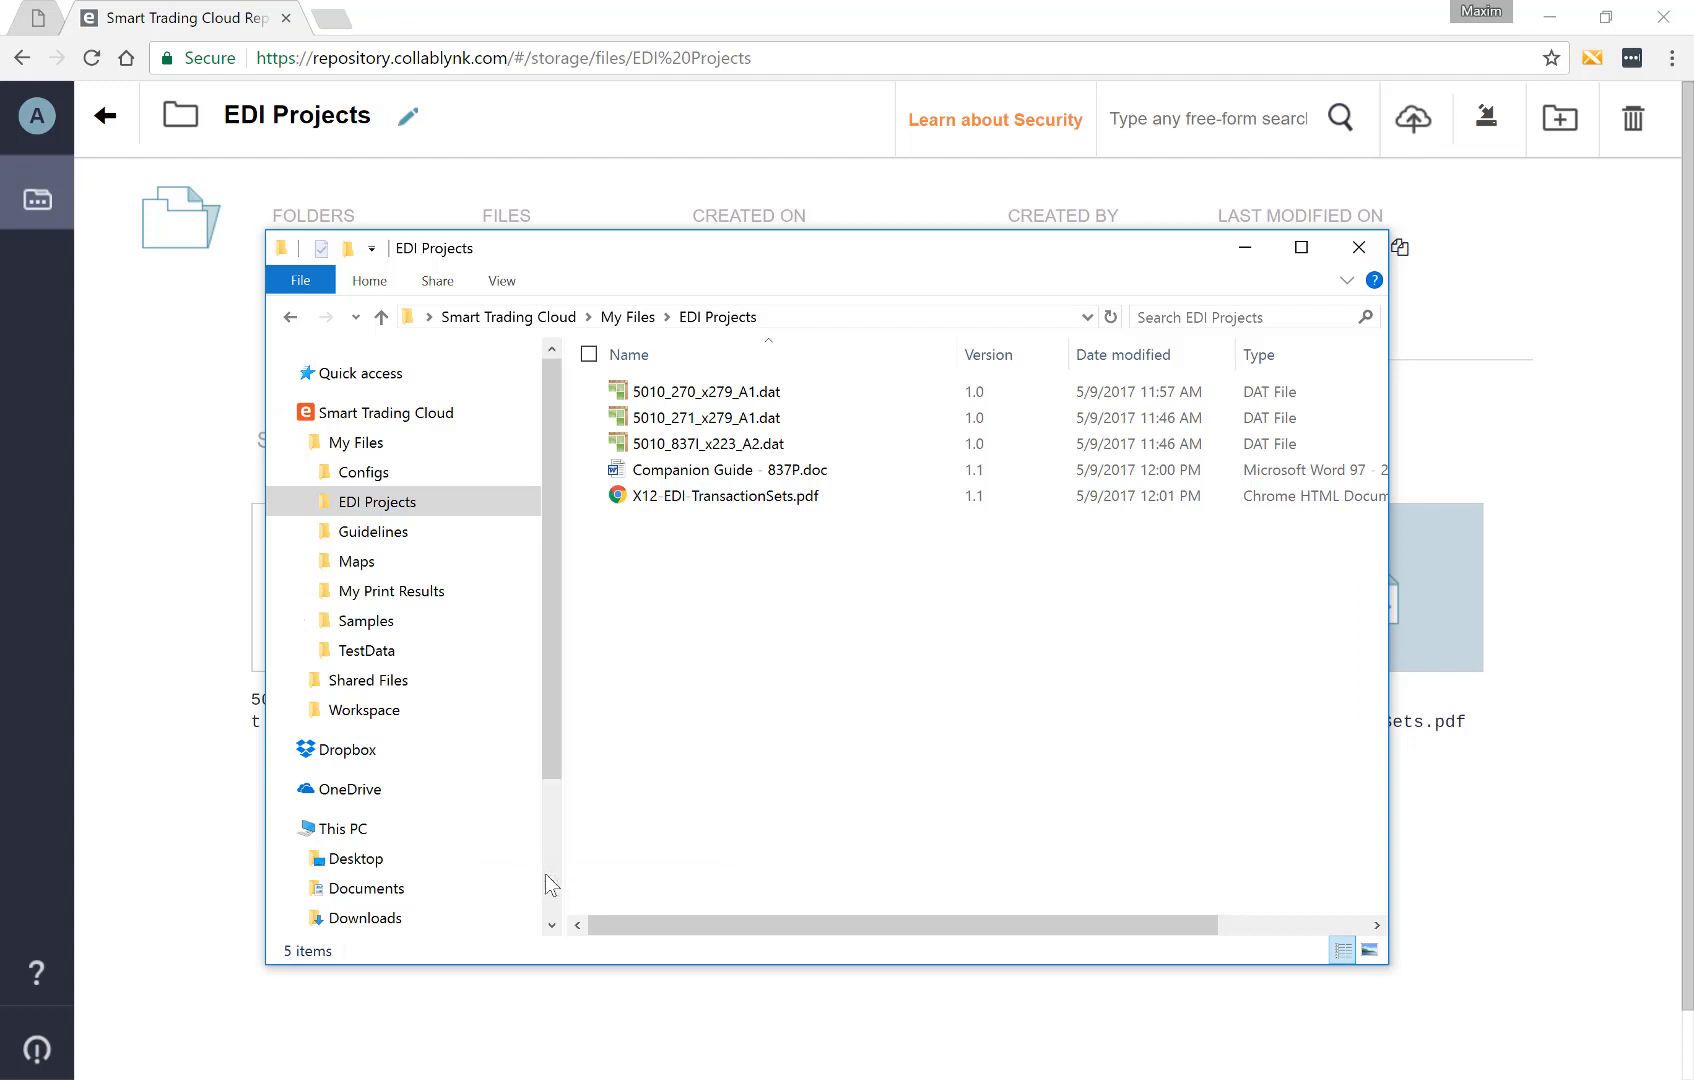
{"action": "type", "text": "Test D"}
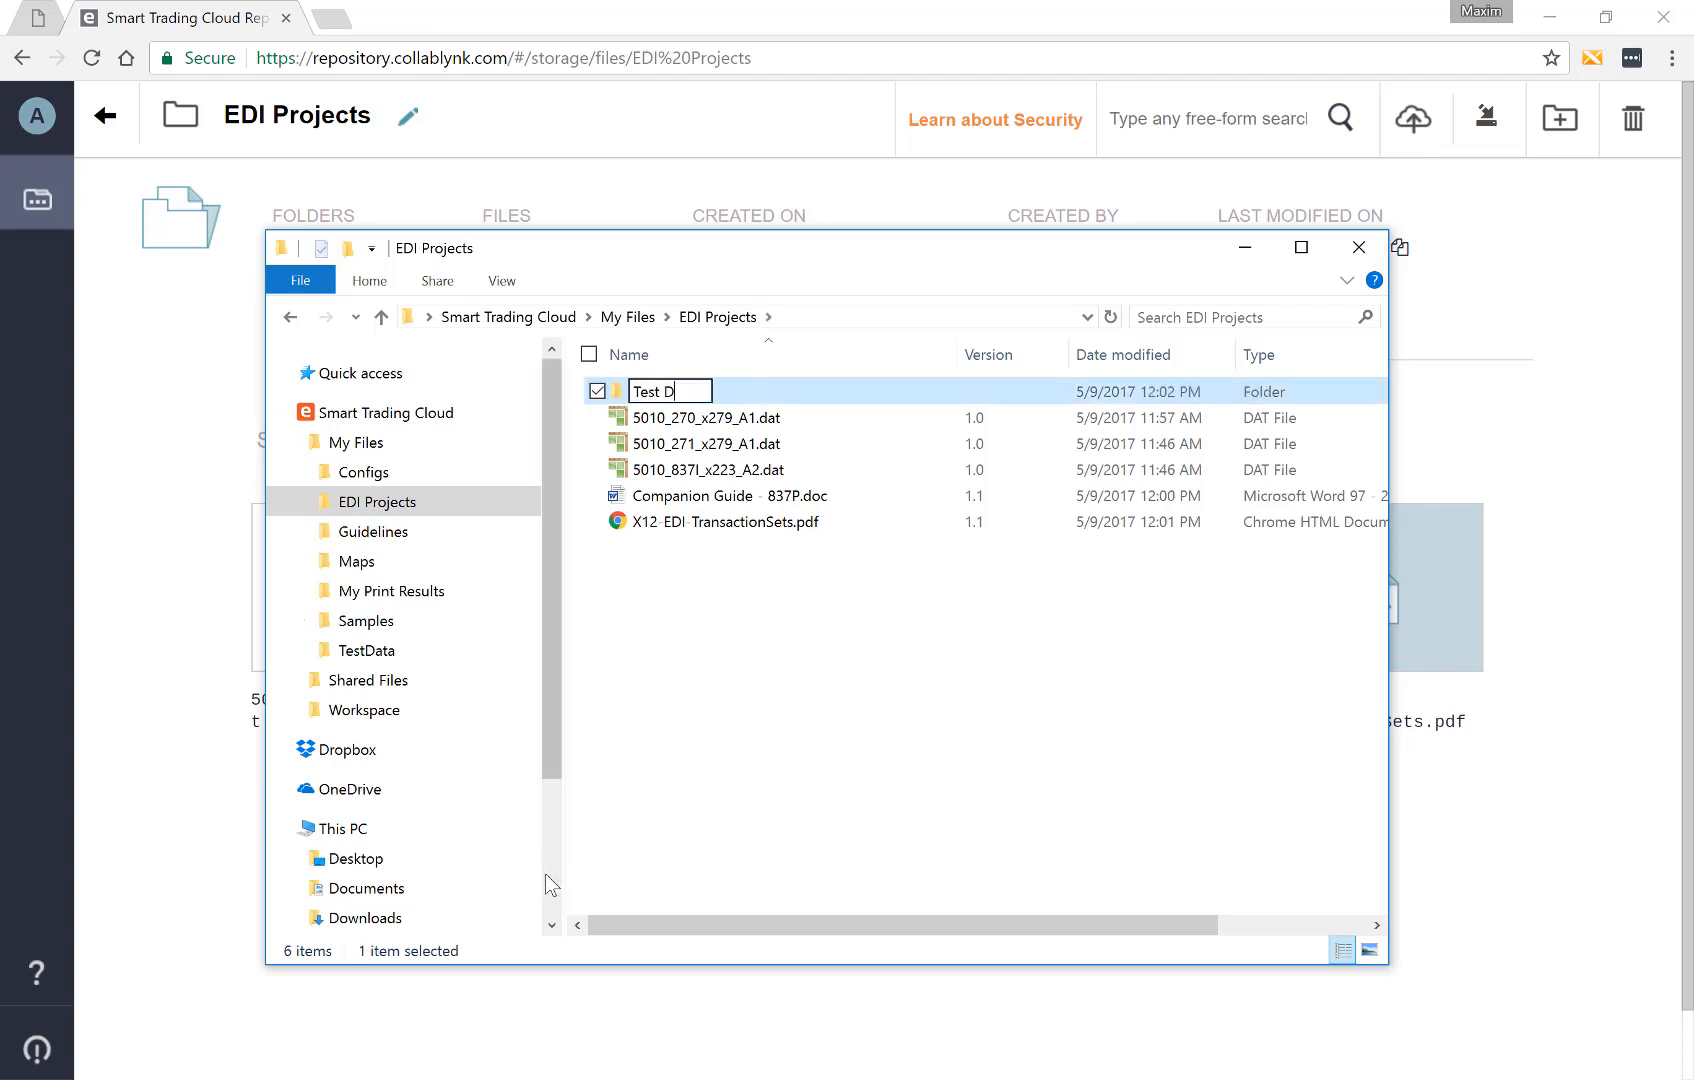
{"action": "type", "text": "ata Full"}
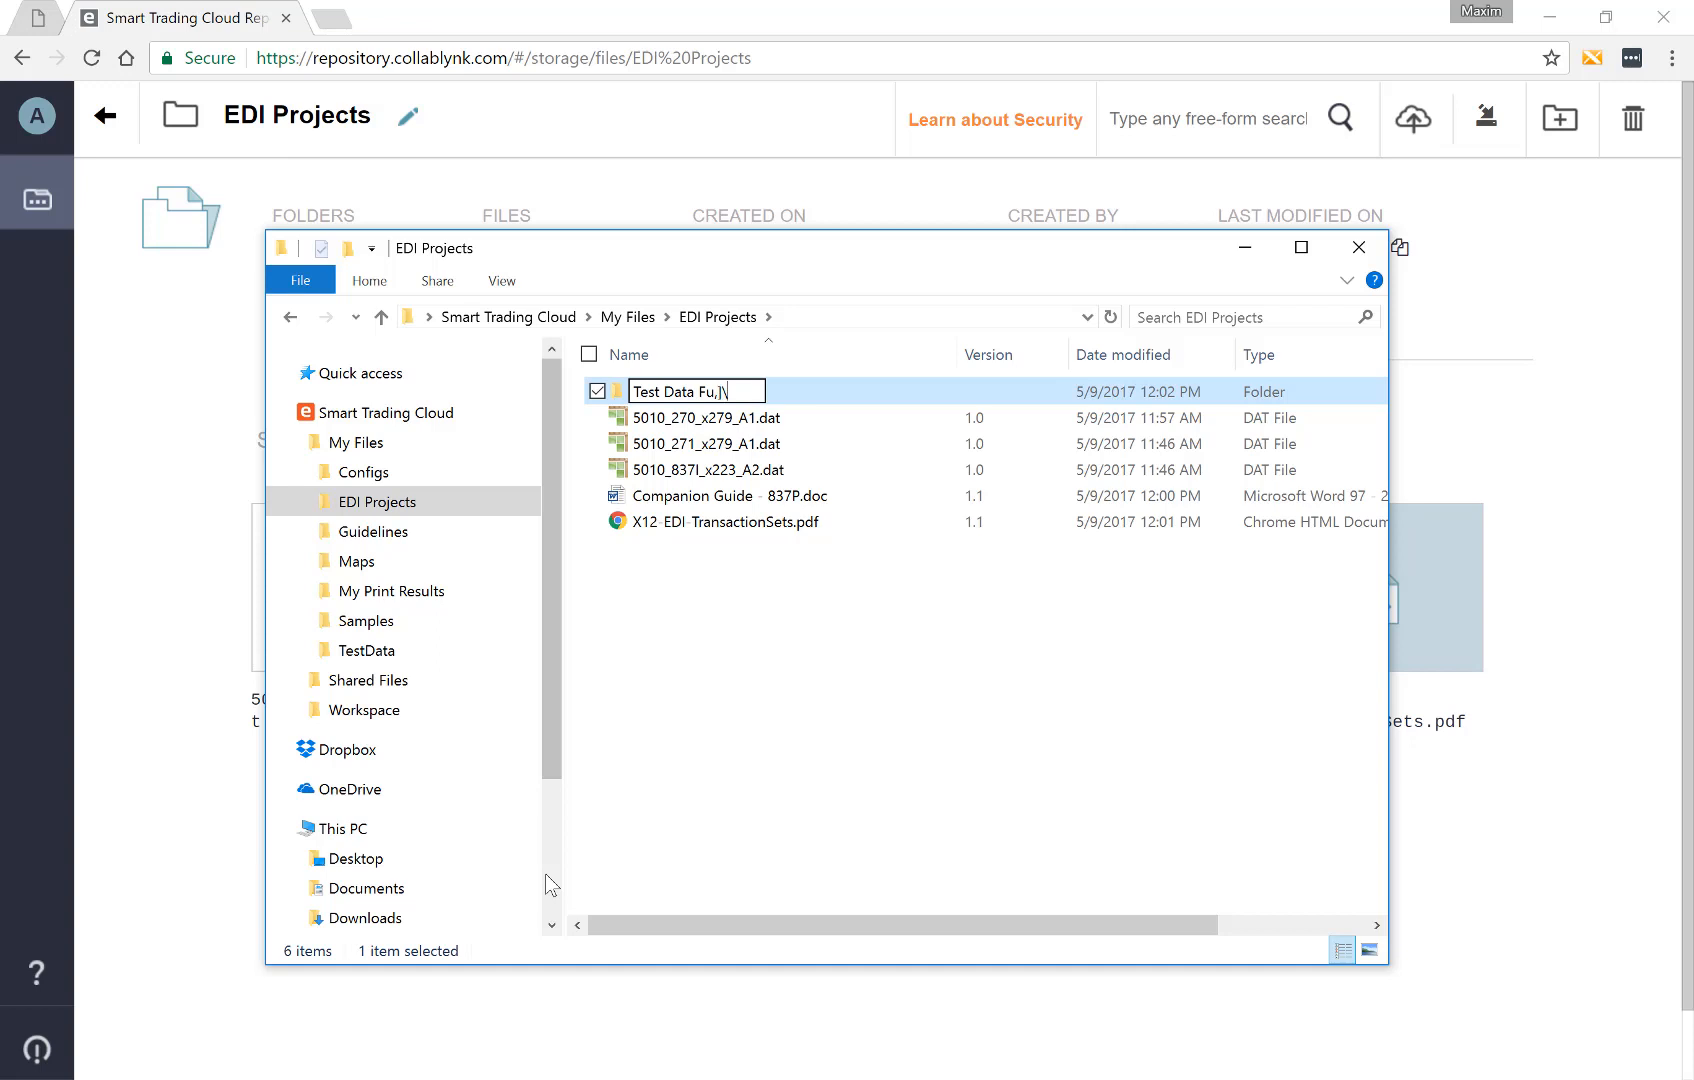
{"action": "key", "text": "BackSpace"}
{"action": "key", "text": "BackSpace"}
{"action": "key", "text": "BackSpace"}
{"action": "key", "text": "BackSpace"}
{"action": "type", "text": "Files"}
{"action": "key", "text": "Return"}
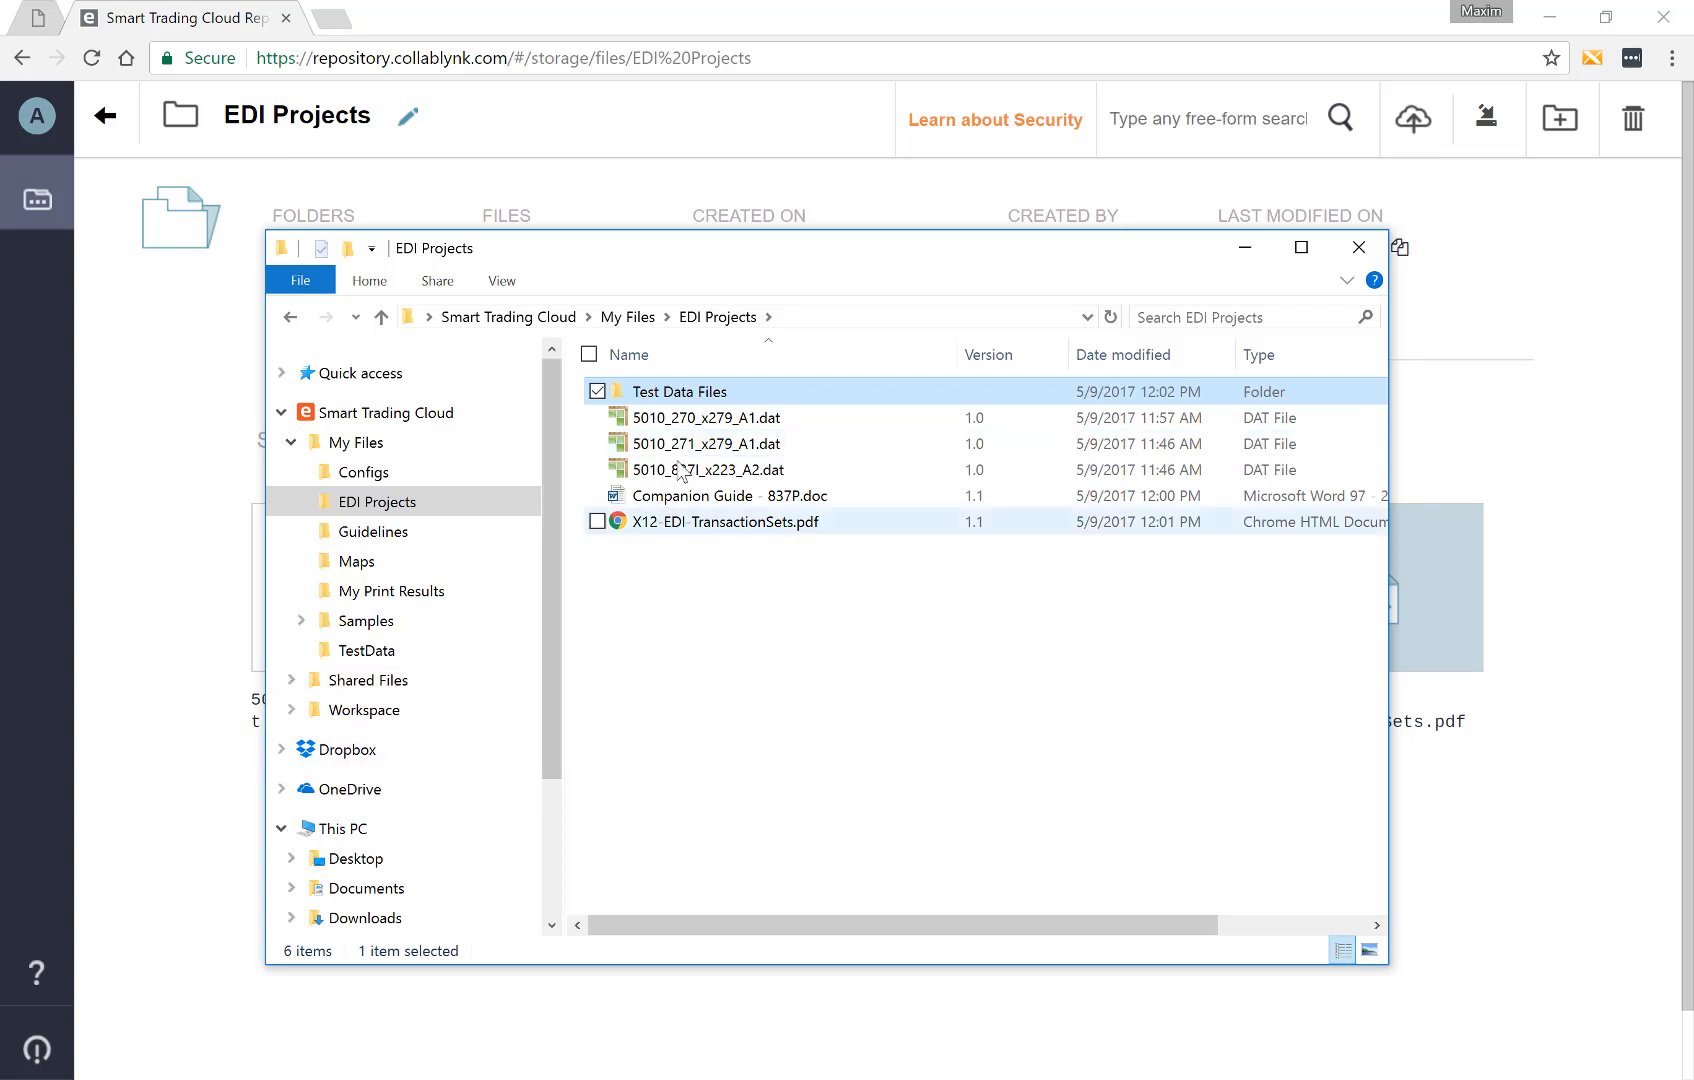
Move 5010_270_x279_A1.dat, 5010_271_x279_A1.dat and 5010_837I_x223_A2.dat from EDI Projects into the Test Data Files folder
{"action": "left_click", "coordinate": [700, 418]}
{"action": "left_click", "coordinate": [717, 467], "text": "shift"}
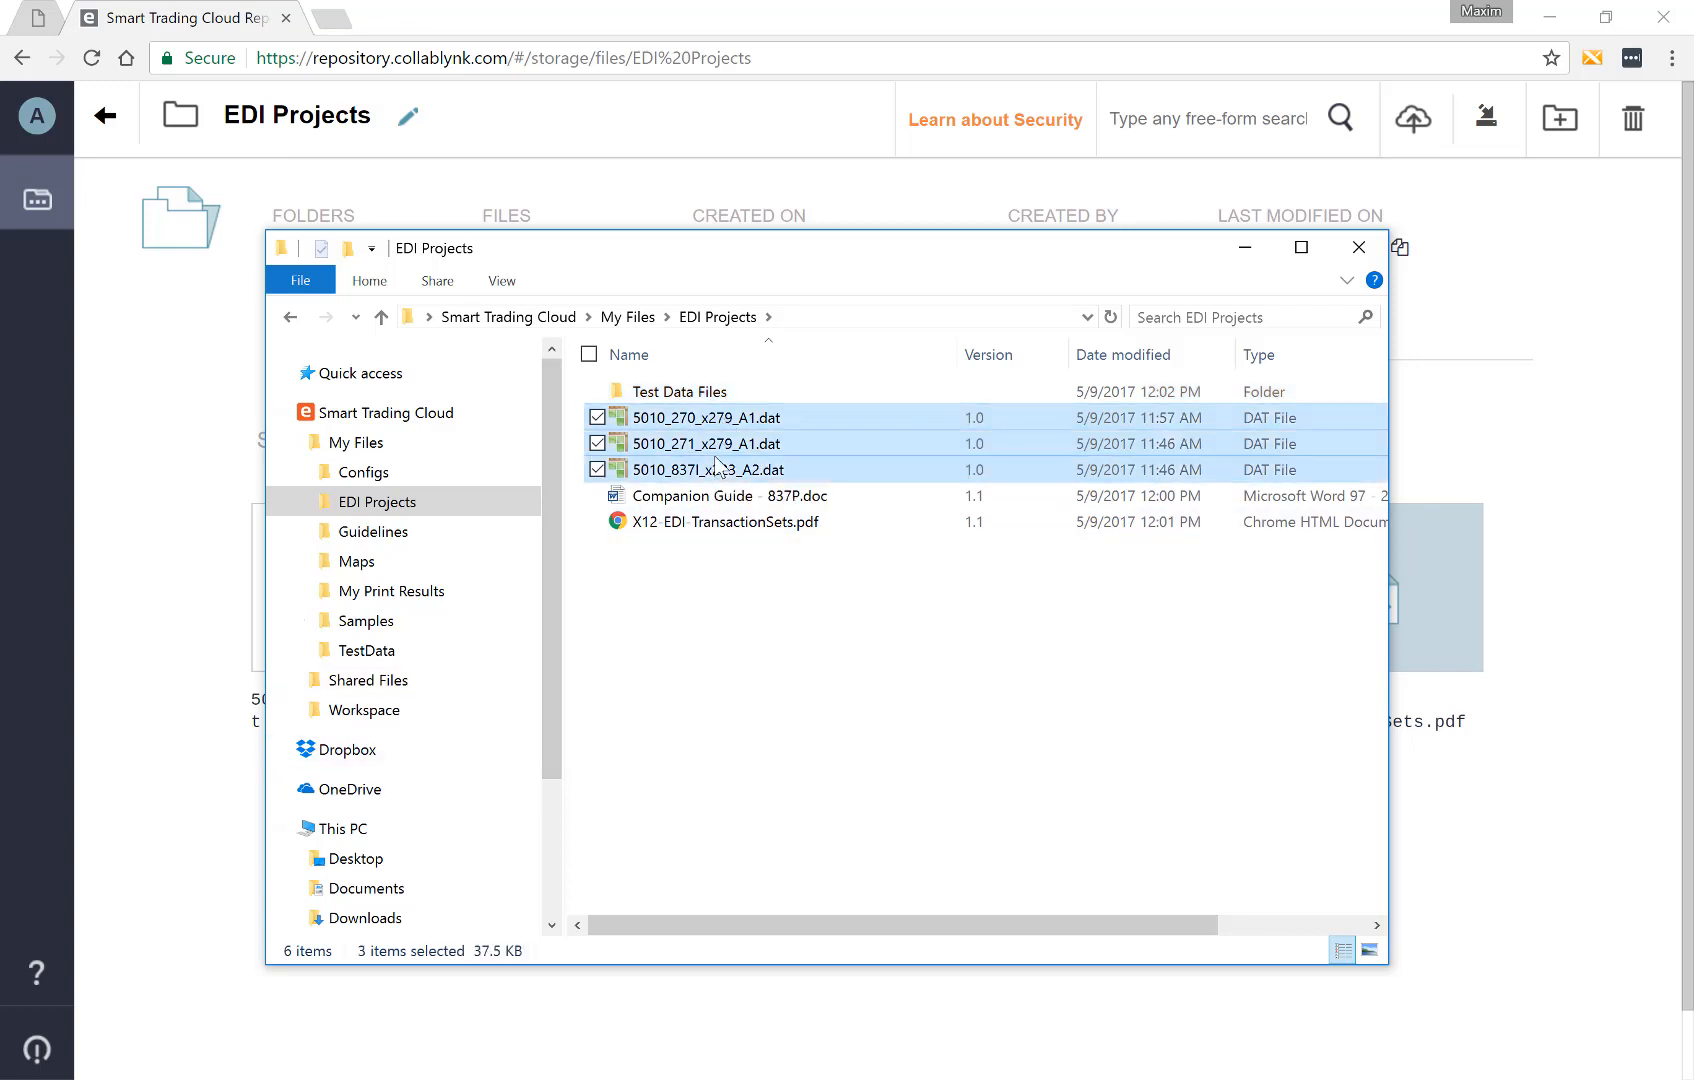
{"action": "right_click", "coordinate": [716, 464]}
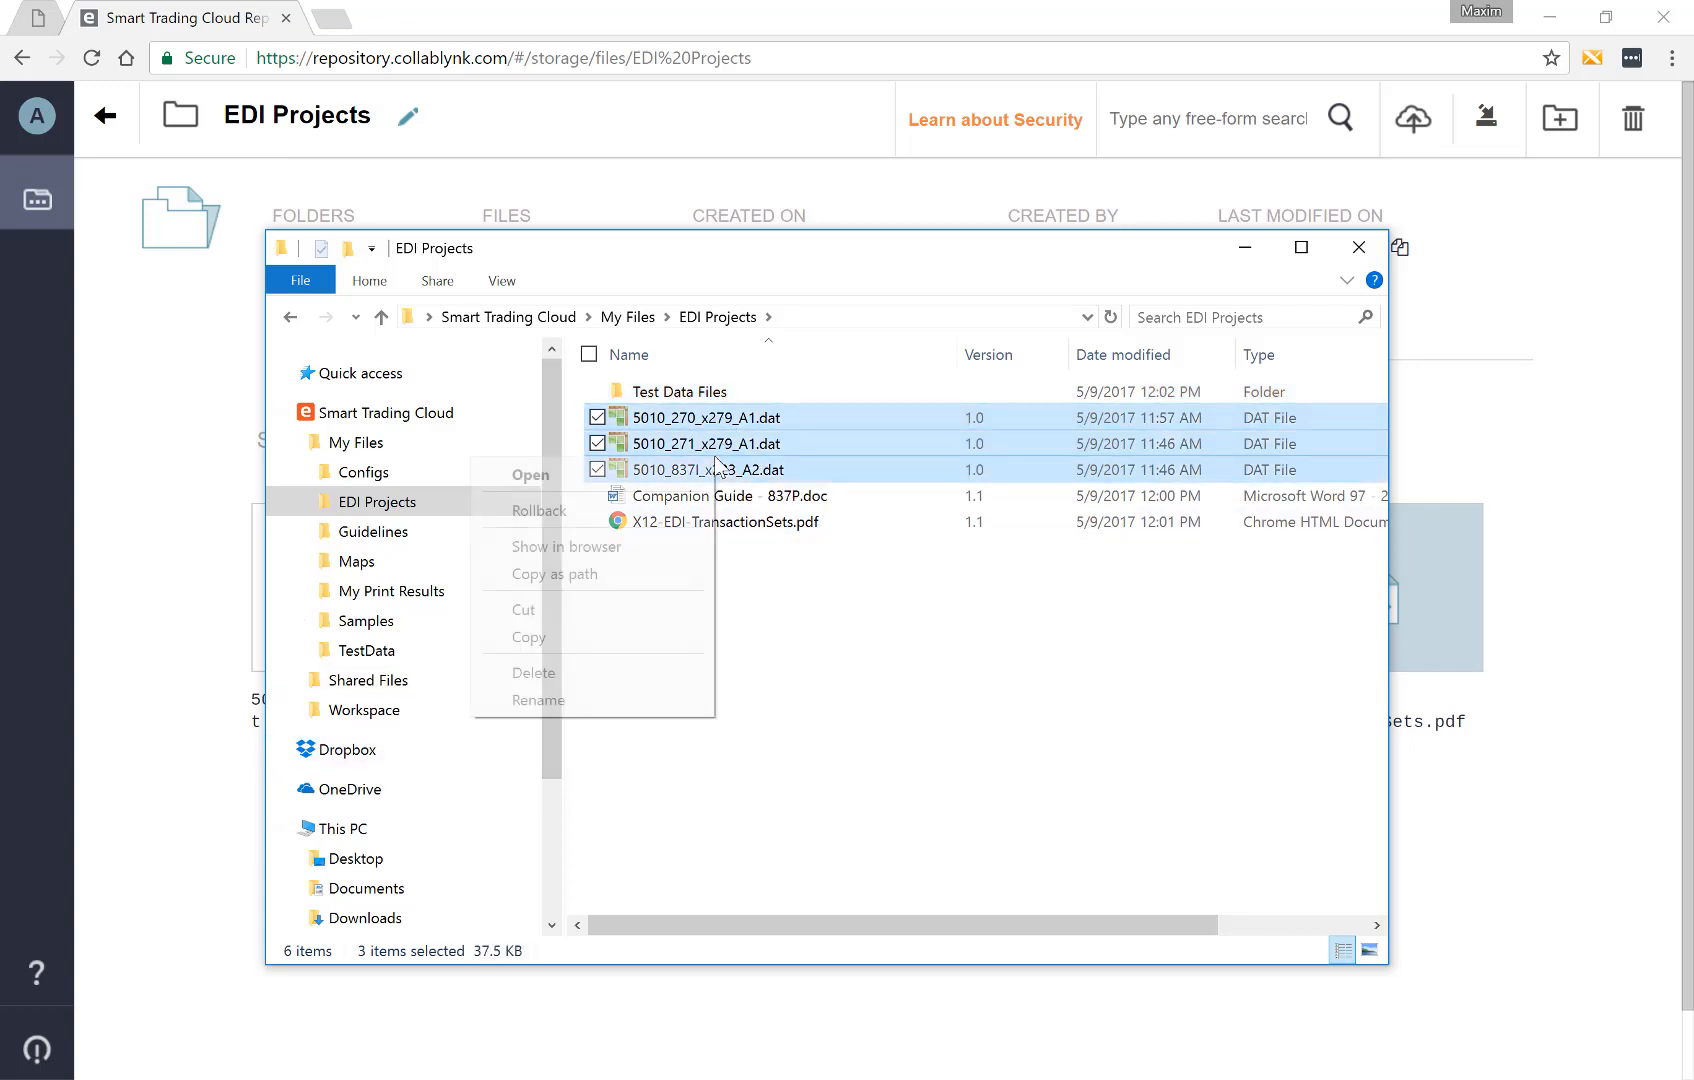
{"action": "left_click", "coordinate": [629, 611]}
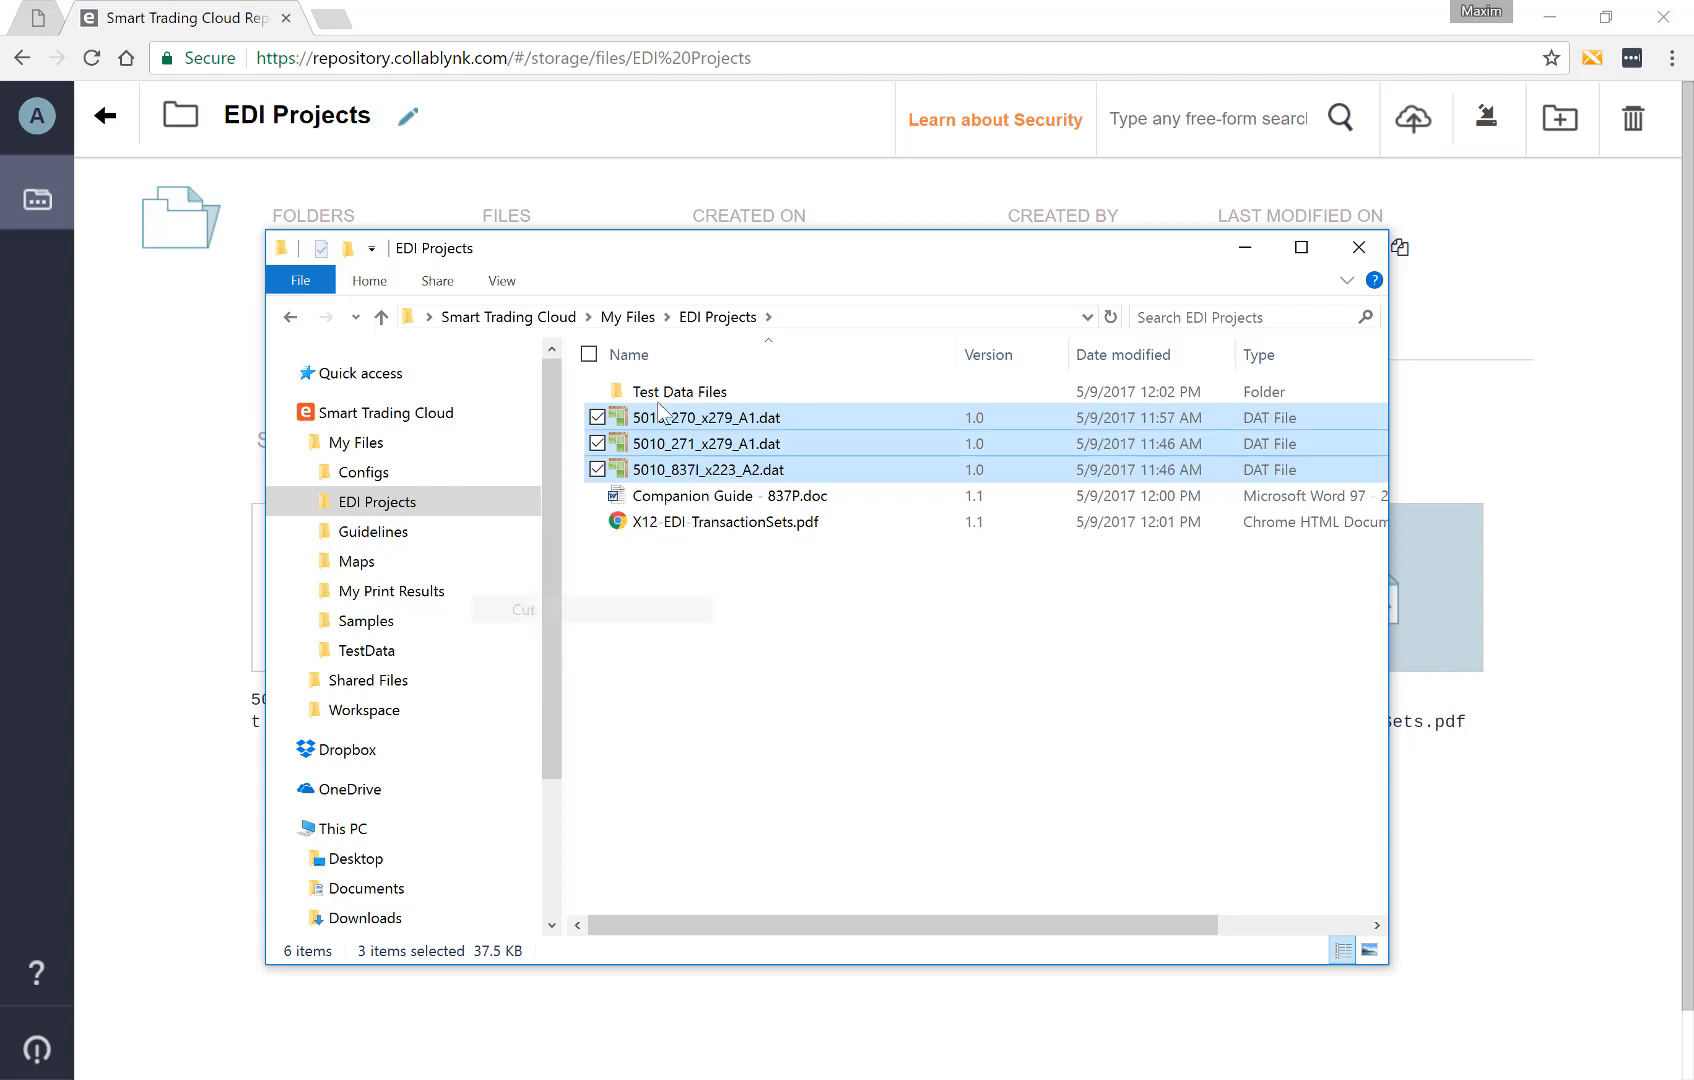
{"action": "double_click", "coordinate": [680, 391]}
{"action": "right_click", "coordinate": [678, 386]}
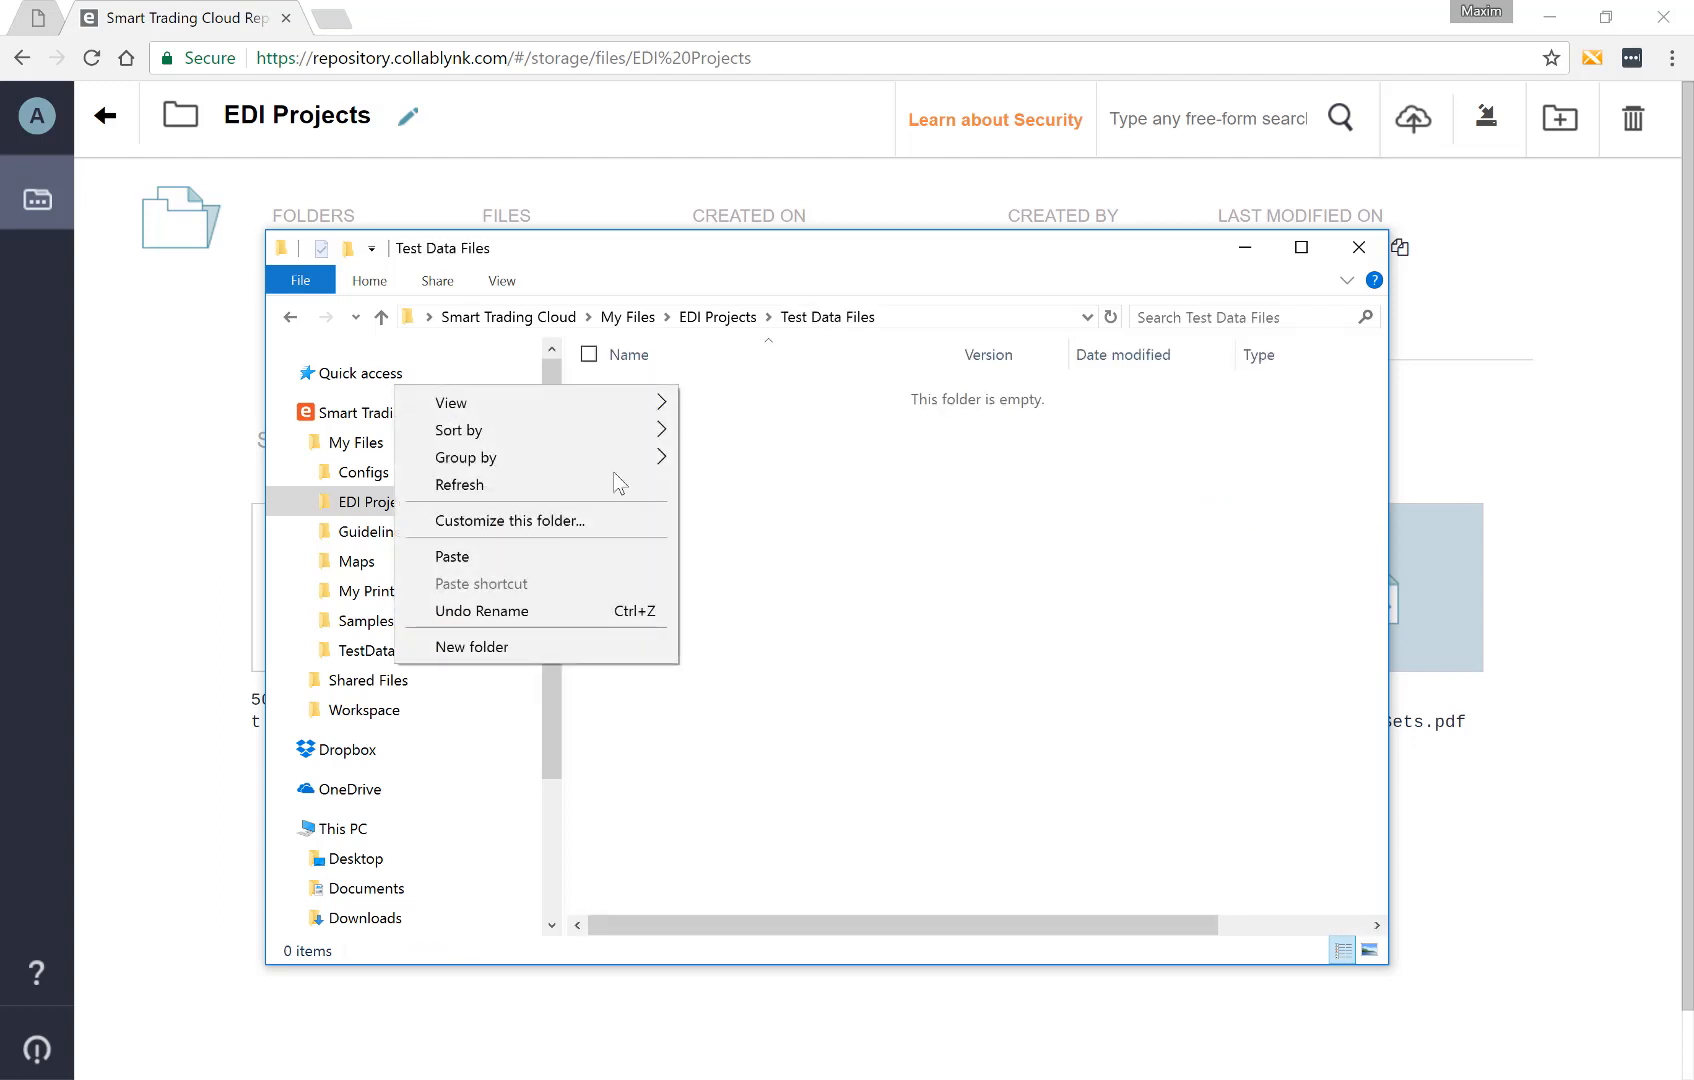
{"action": "left_click", "coordinate": [555, 558]}
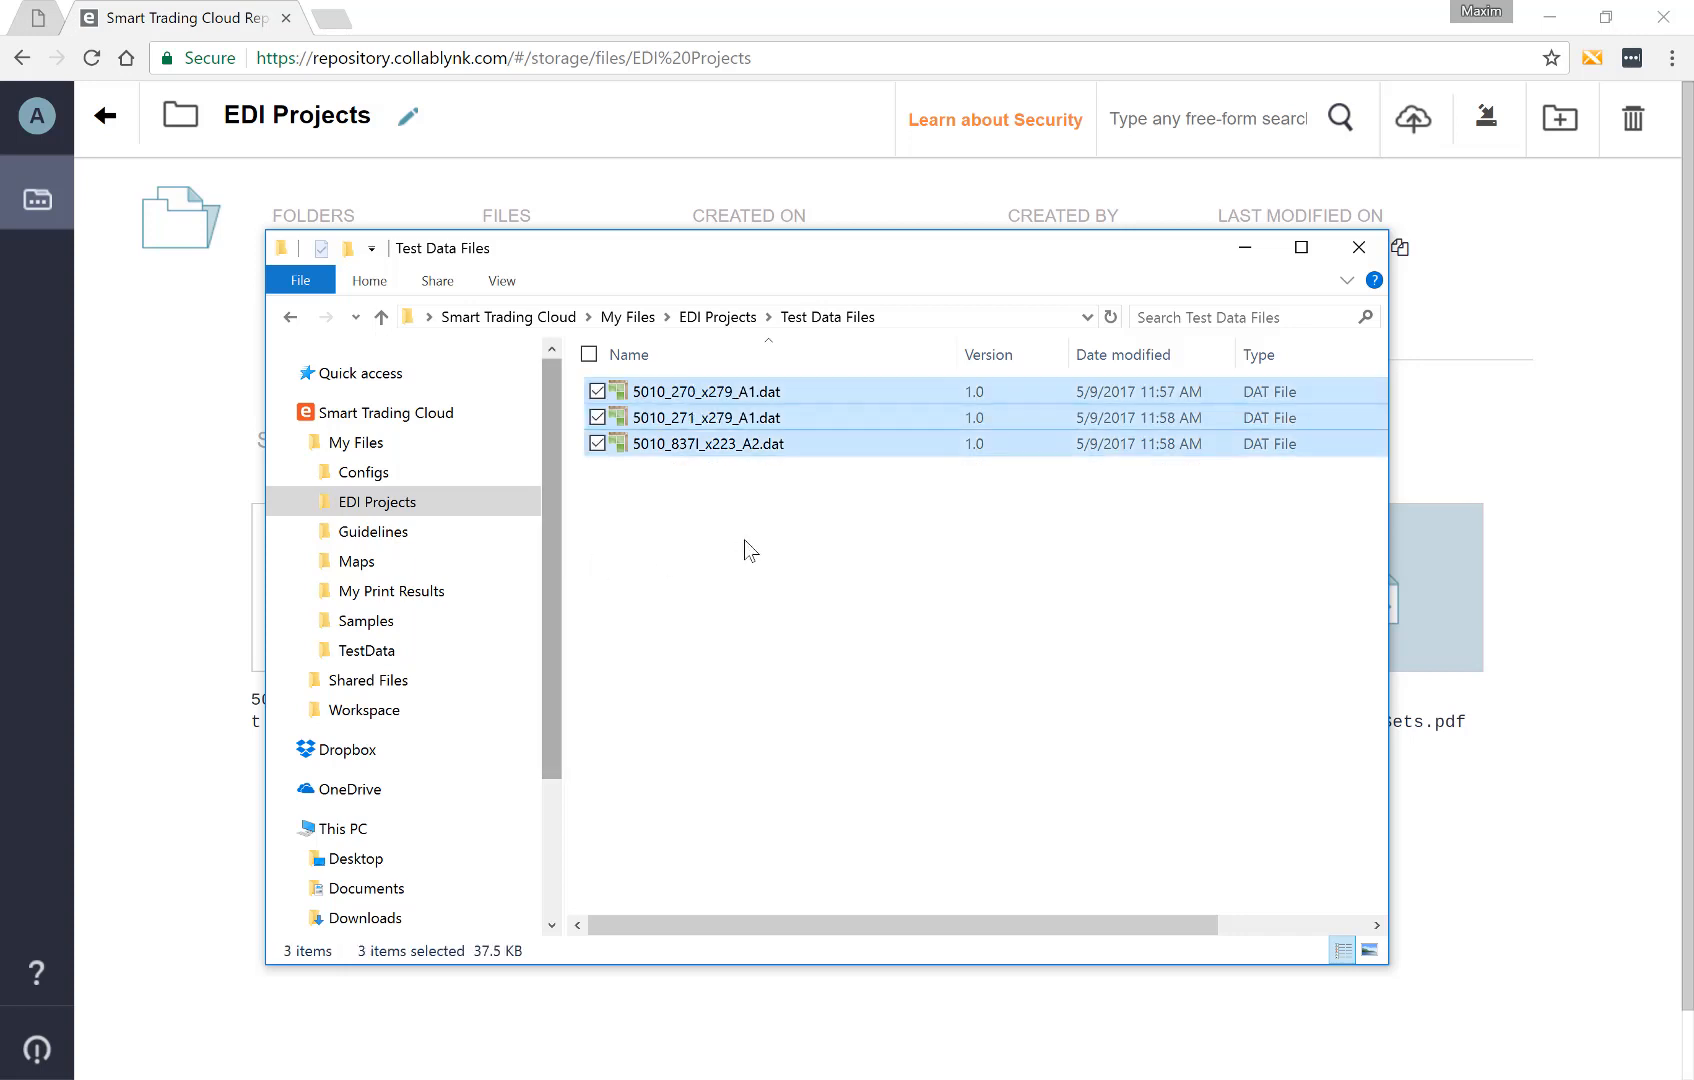
Switch to the browser, refresh the EDI Projects folder and open its Test Data Files subfolder
{"action": "left_click", "coordinate": [148, 689]}
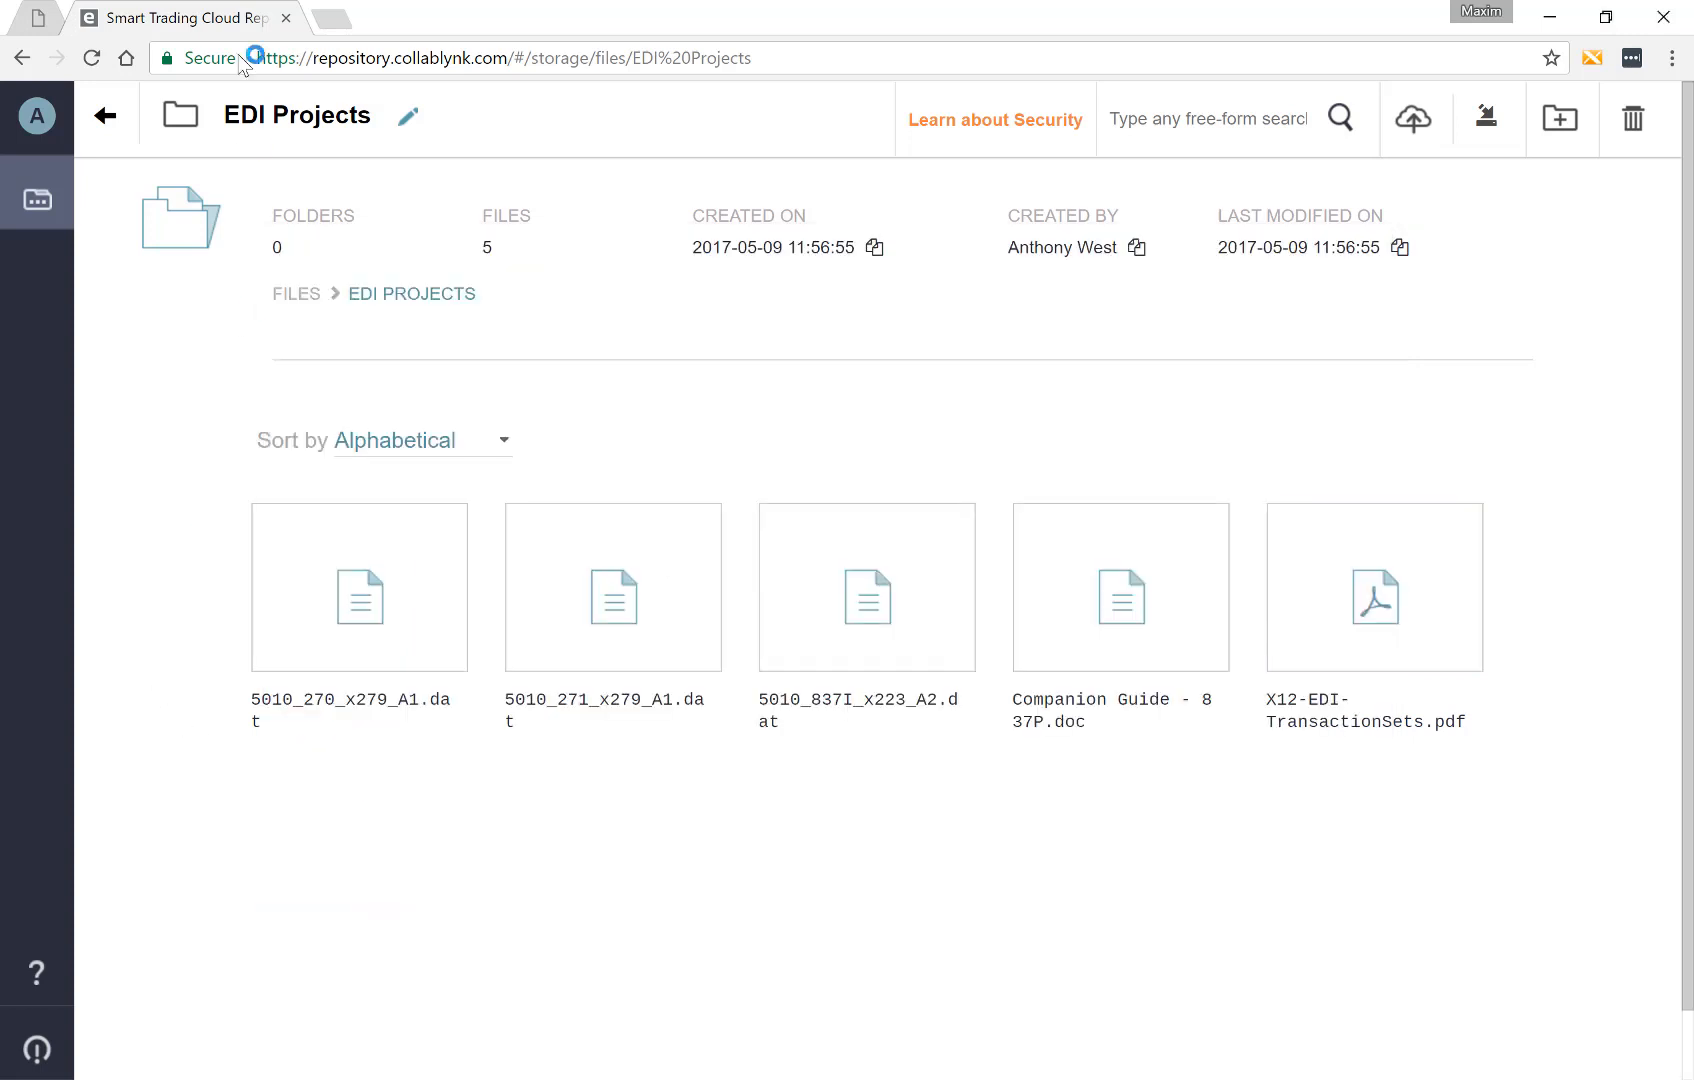
{"action": "left_click", "coordinate": [92, 58]}
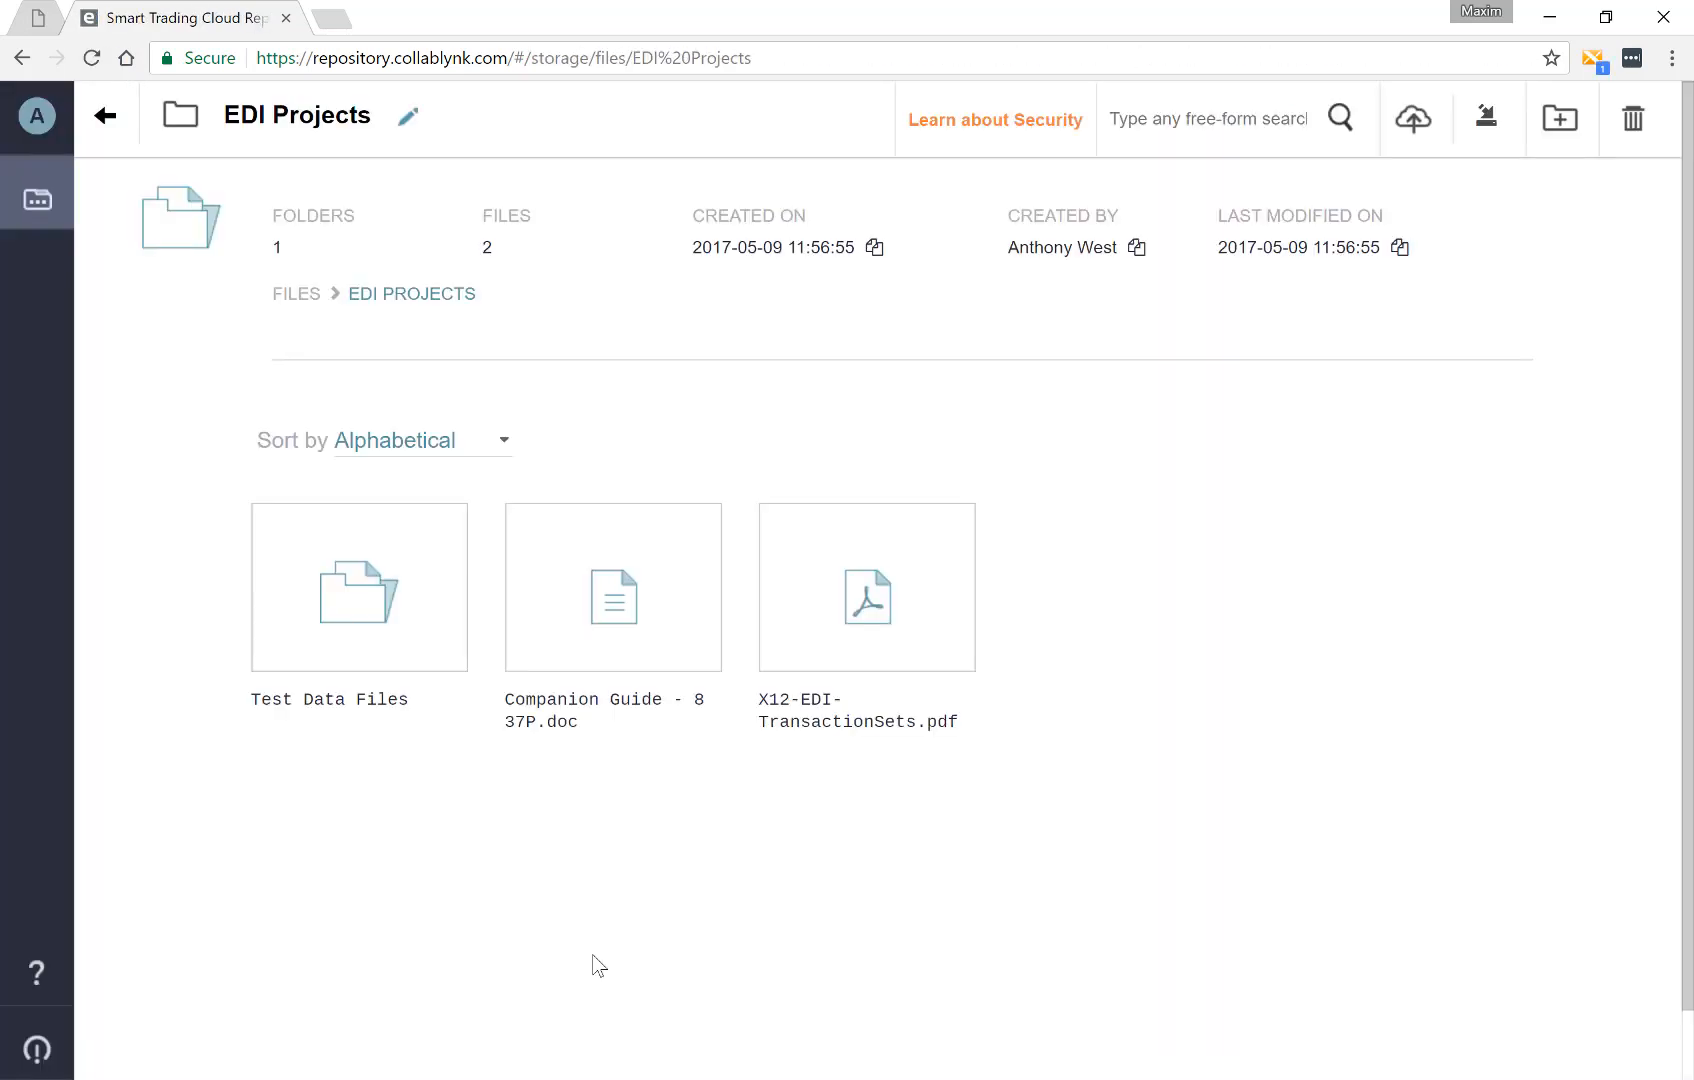
{"action": "left_click", "coordinate": [295, 670]}
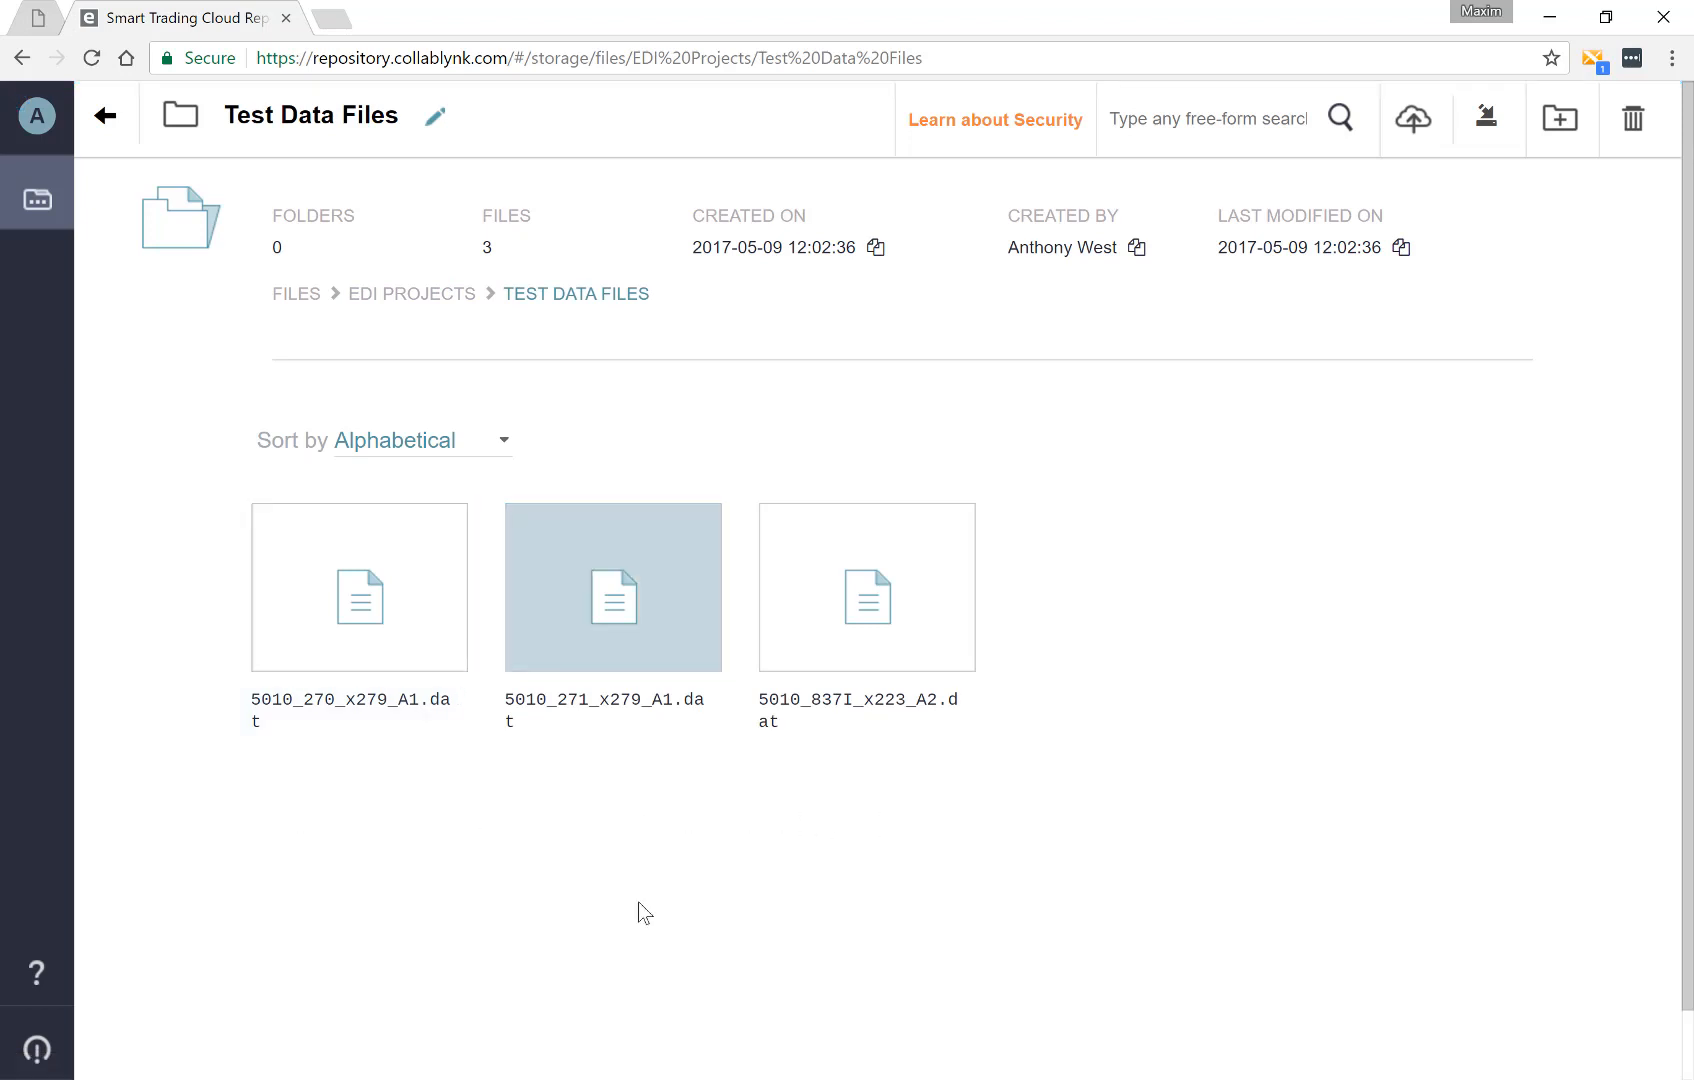
Copy the three .dat files from Test Data Files to the parent EDI Projects folder with overwriting enabled
{"action": "left_click", "coordinate": [370, 652]}
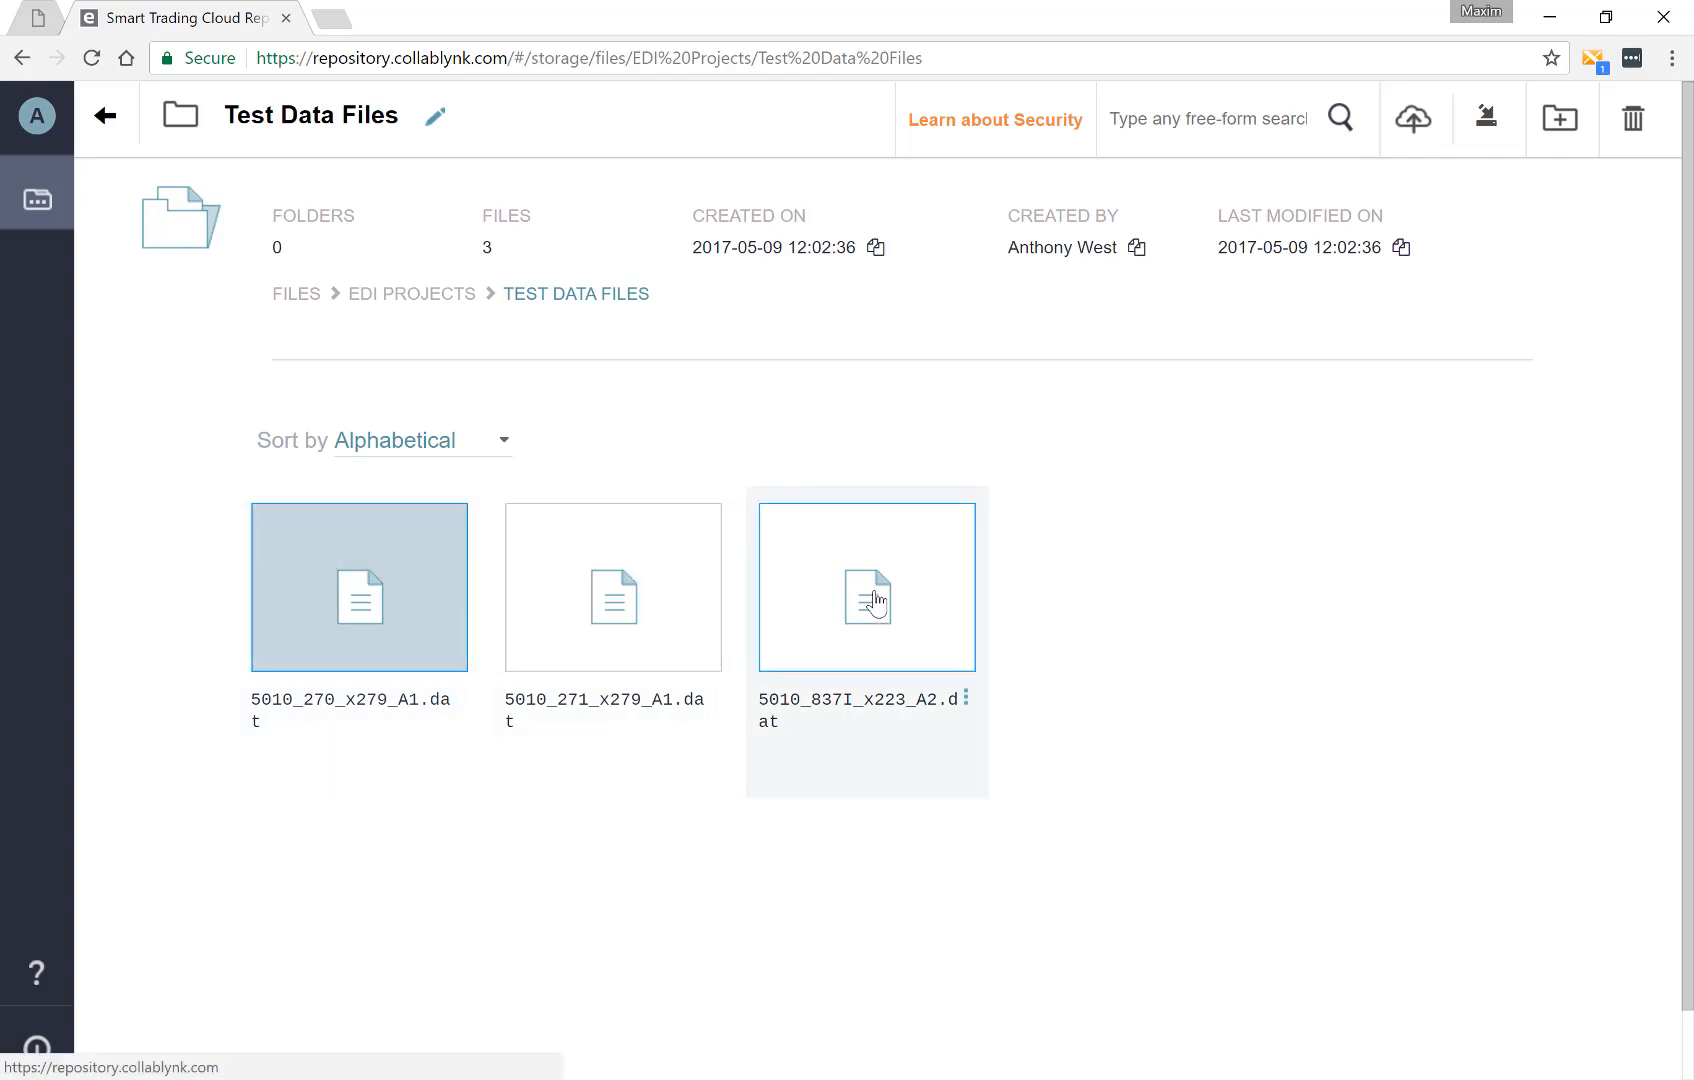
{"action": "left_click", "coordinate": [873, 600], "text": "shift"}
{"action": "right_click", "coordinate": [873, 600]}
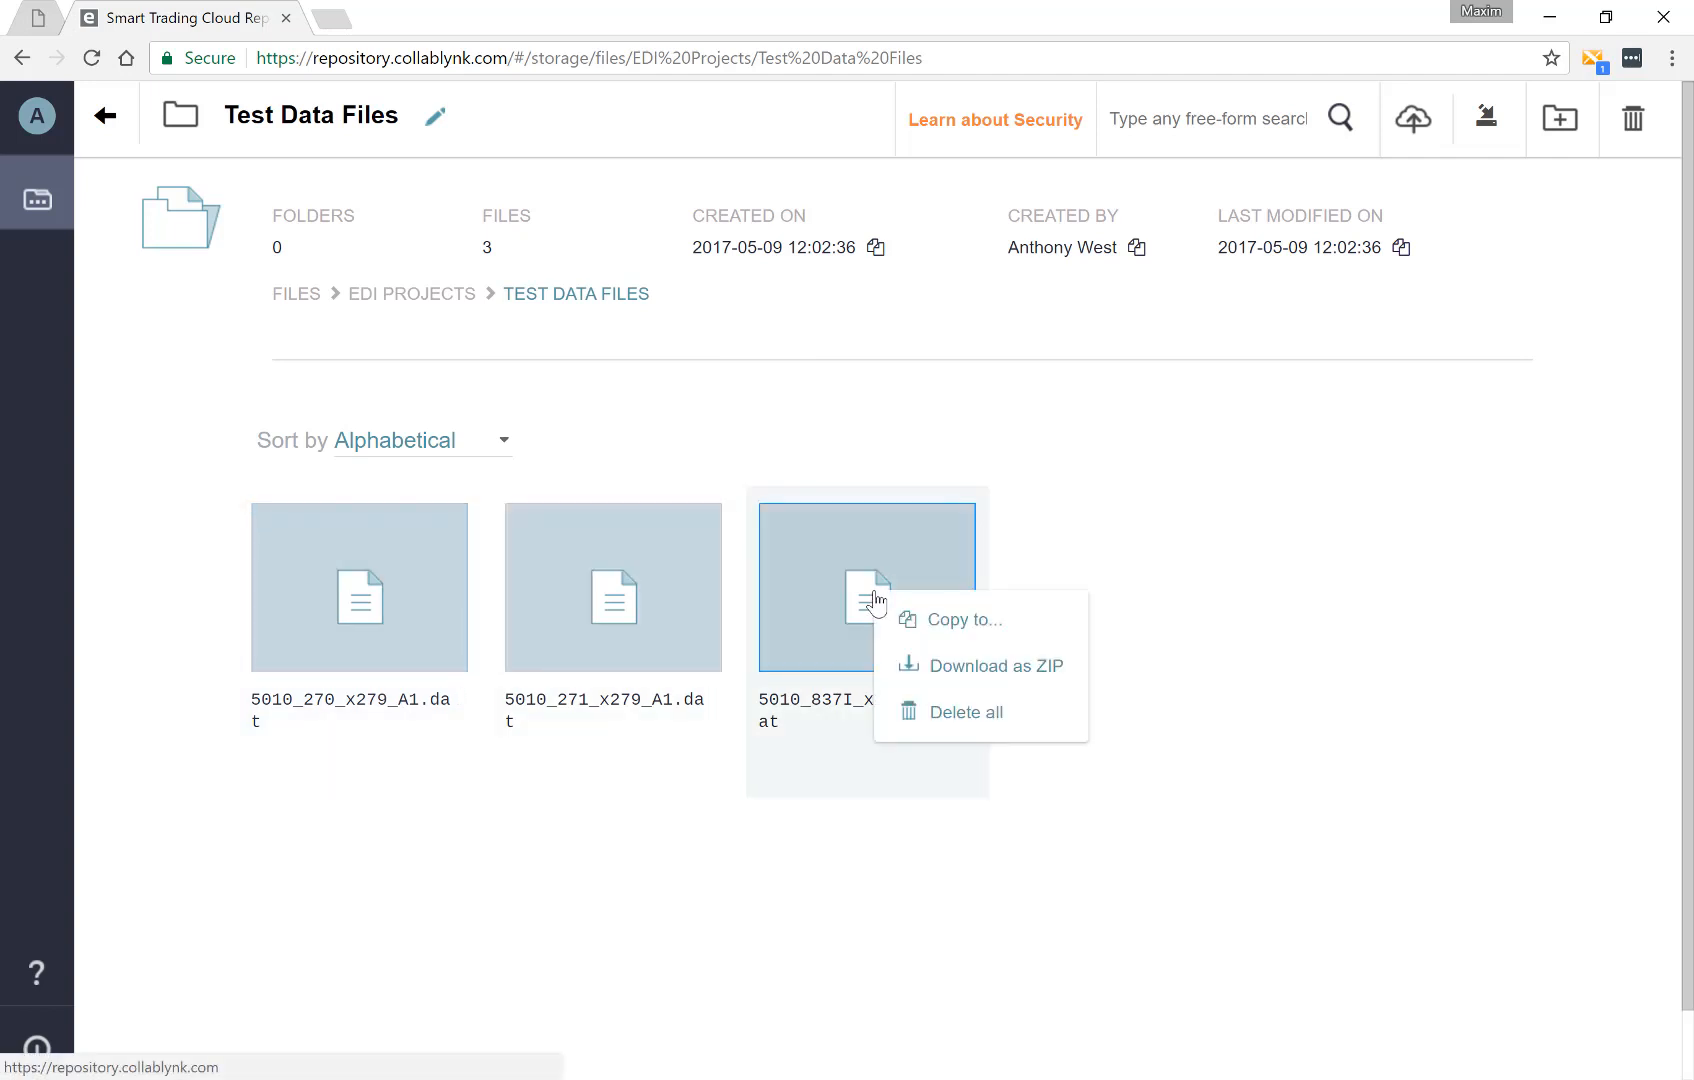
{"action": "left_click", "coordinate": [955, 637]}
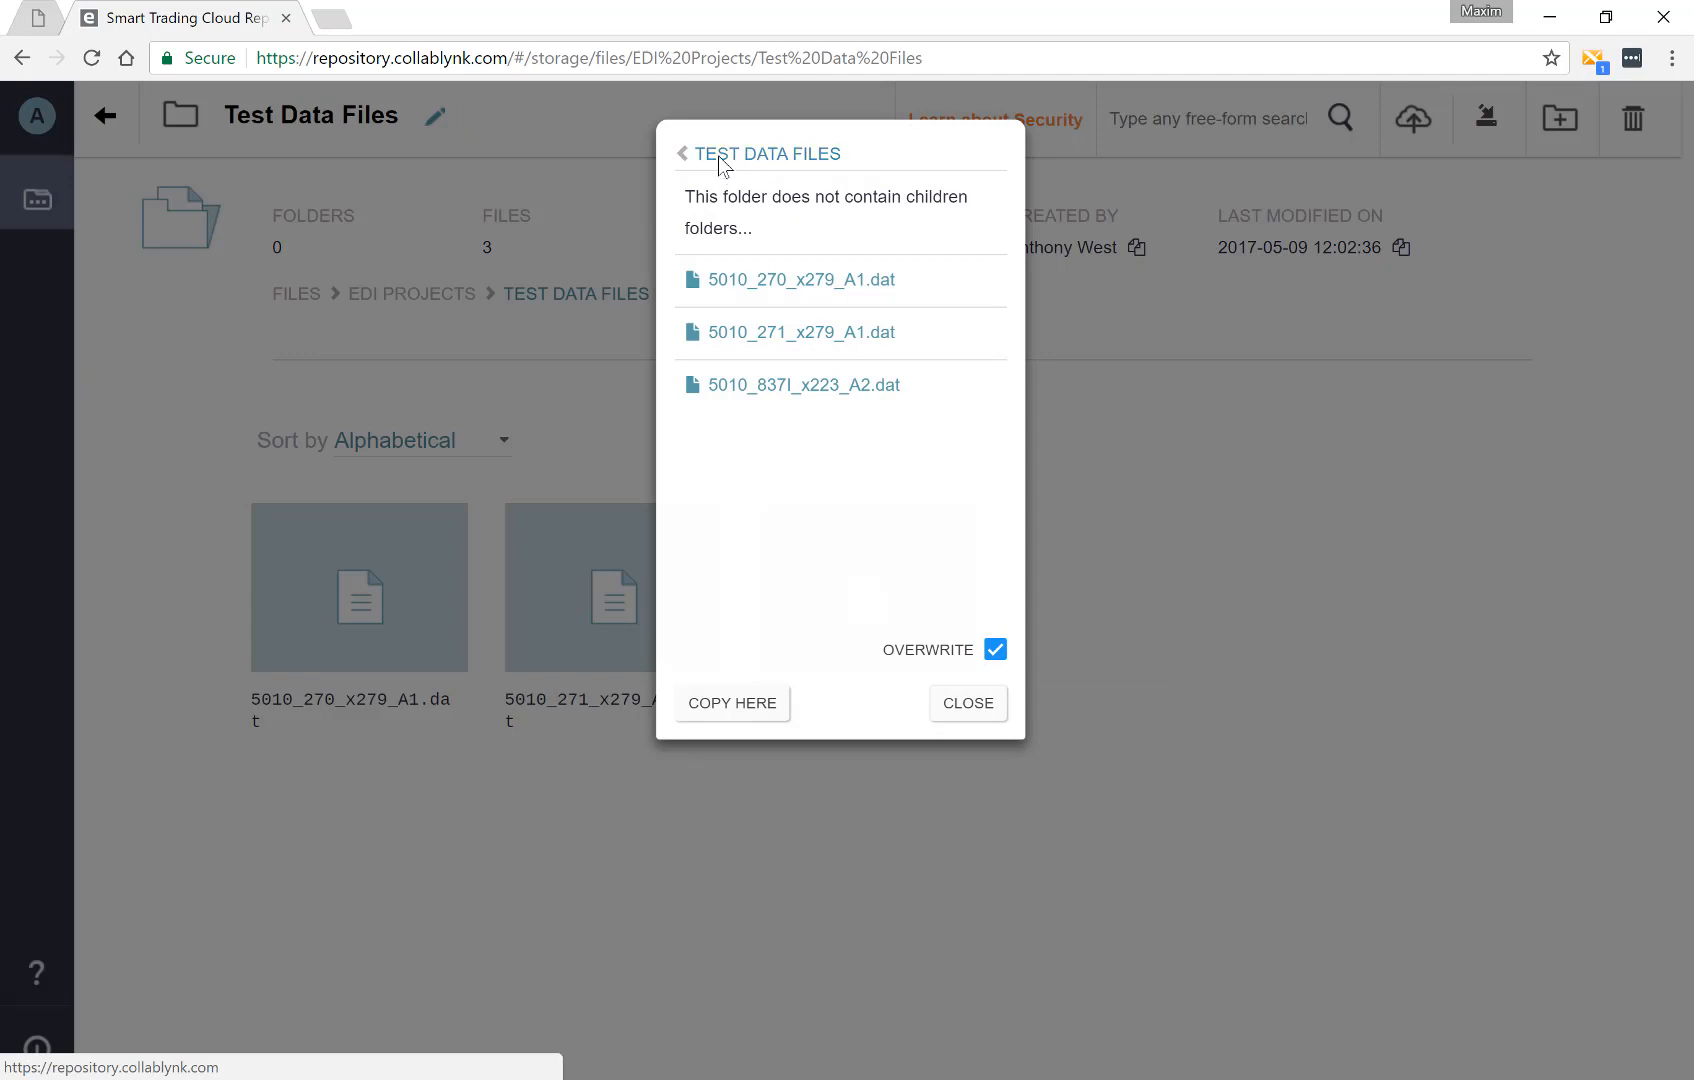
{"action": "left_click", "coordinate": [682, 154]}
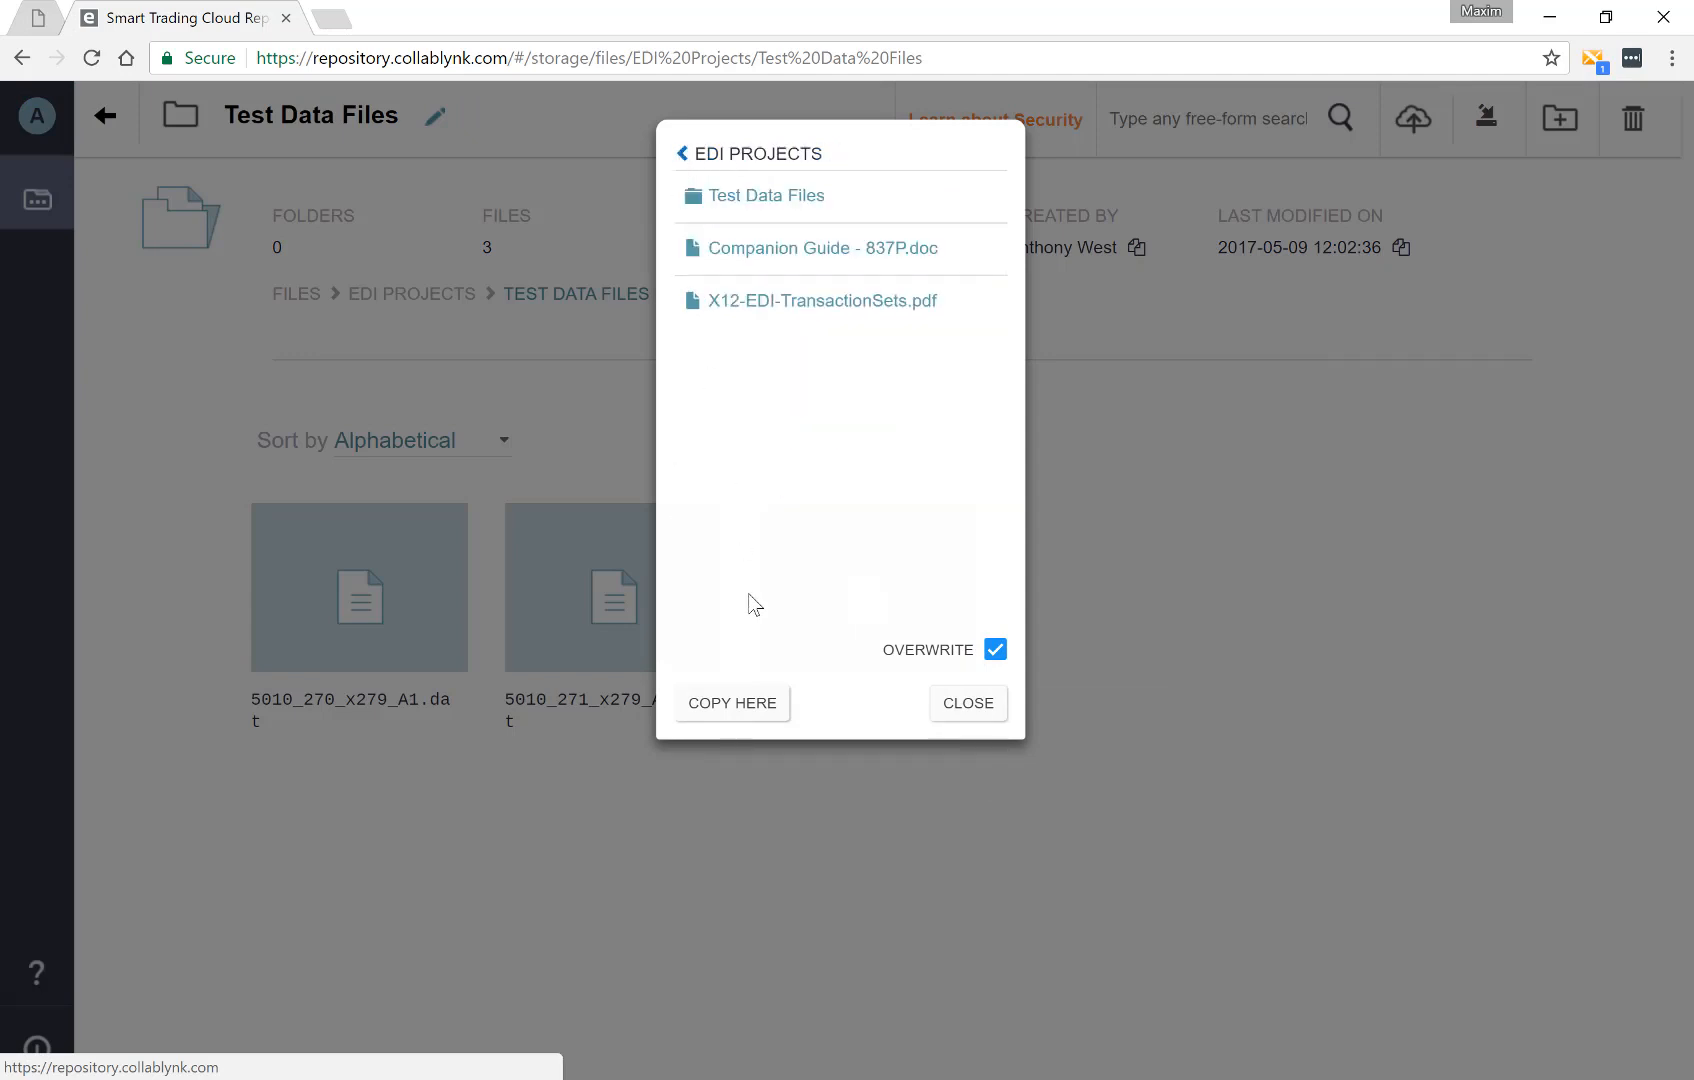
{"action": "left_click", "coordinate": [755, 712]}
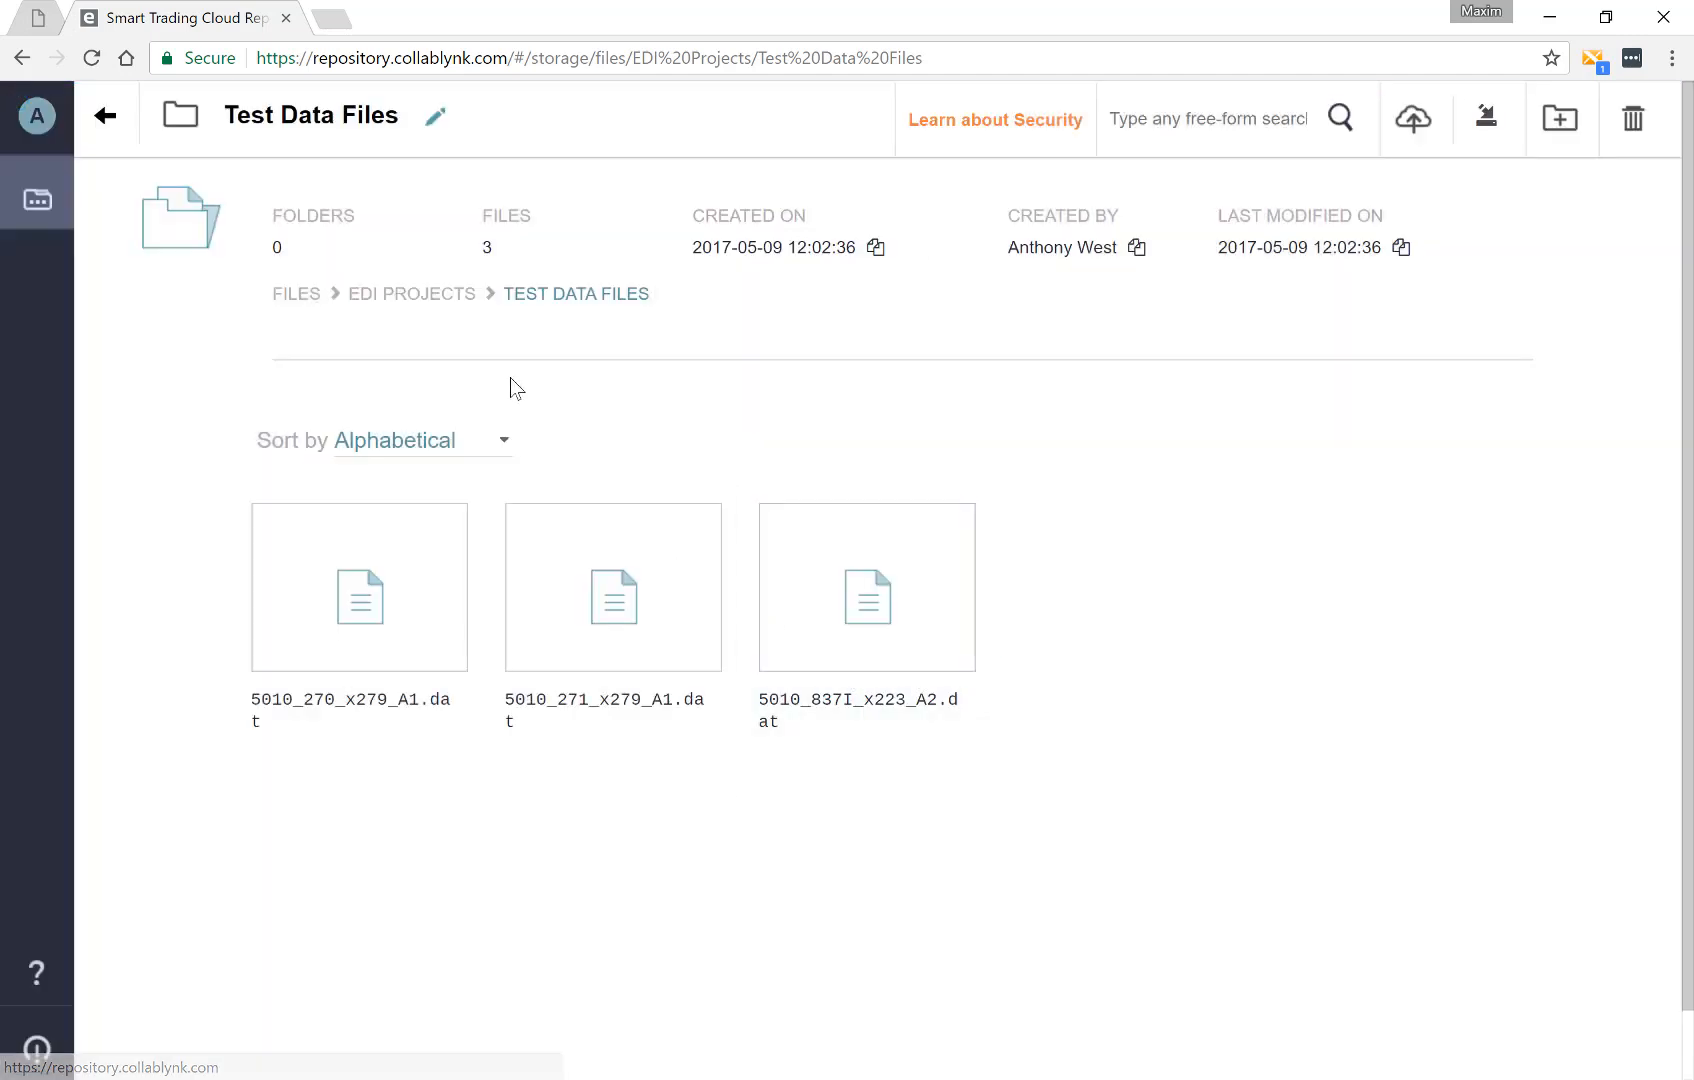
Return to EDI Projects, download the Test Data Files folder as a ZIP and look through the downloaded archive
{"action": "left_click", "coordinate": [403, 297]}
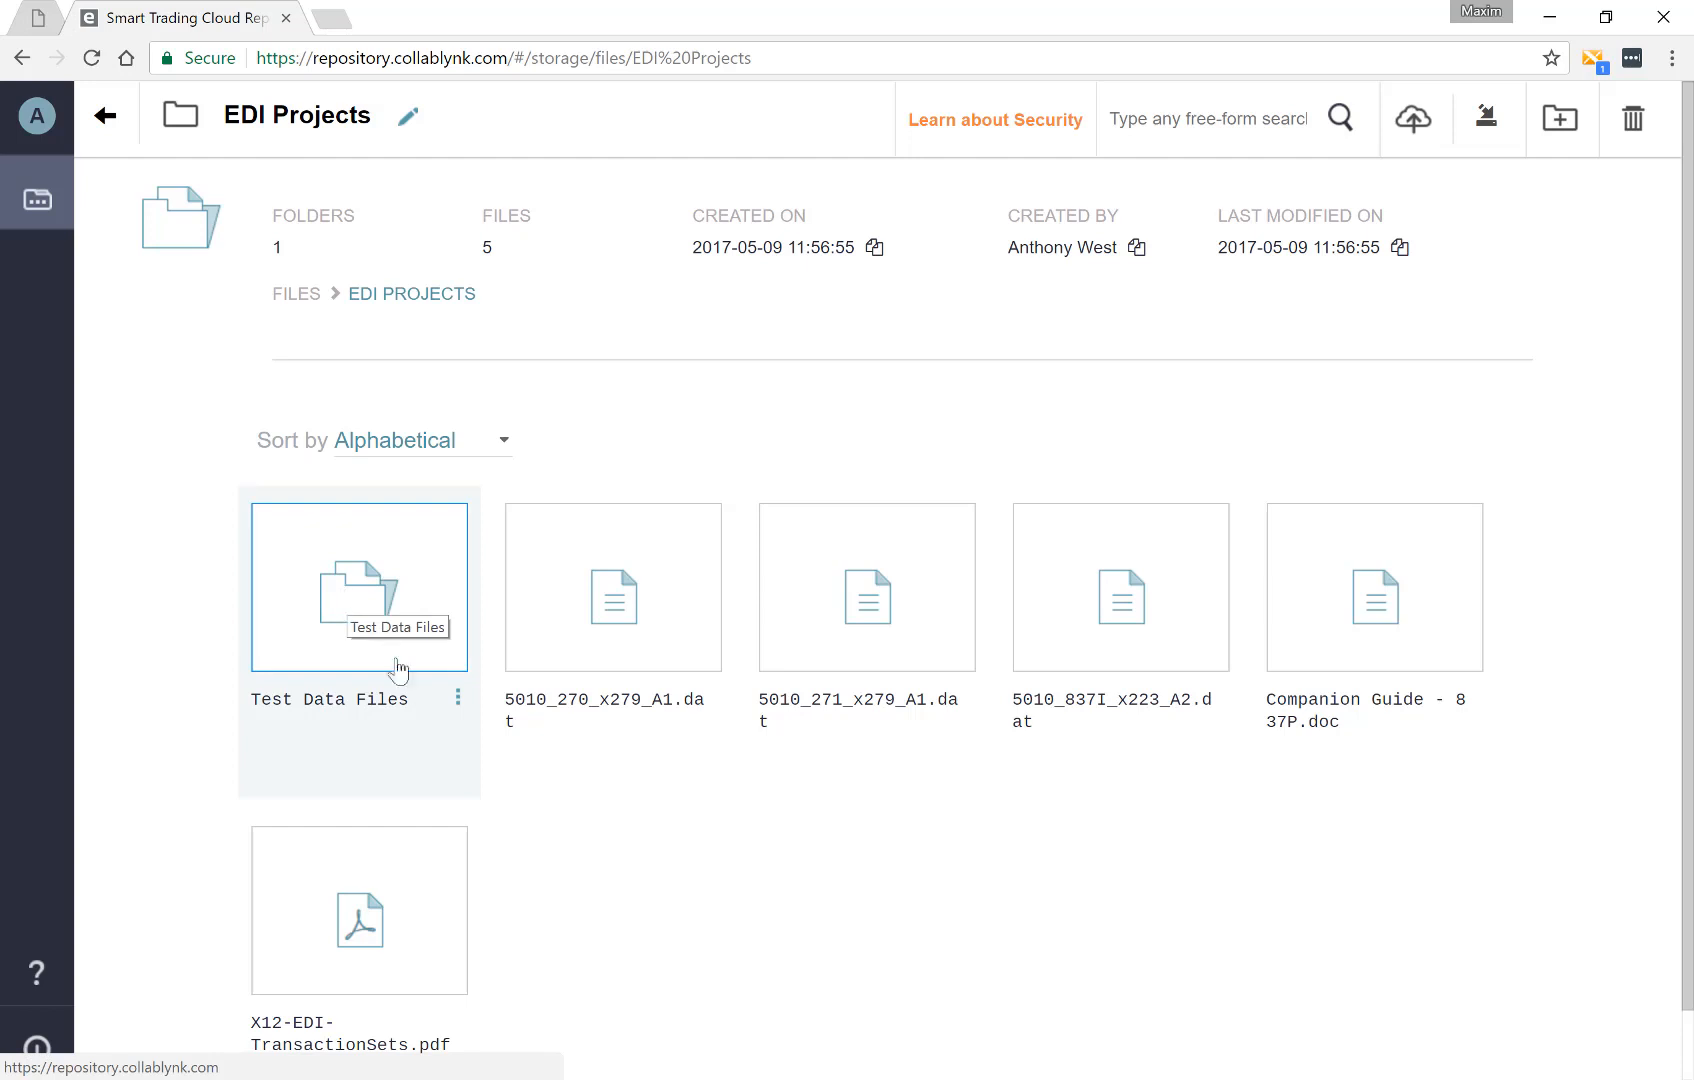
{"action": "left_click", "coordinate": [459, 700]}
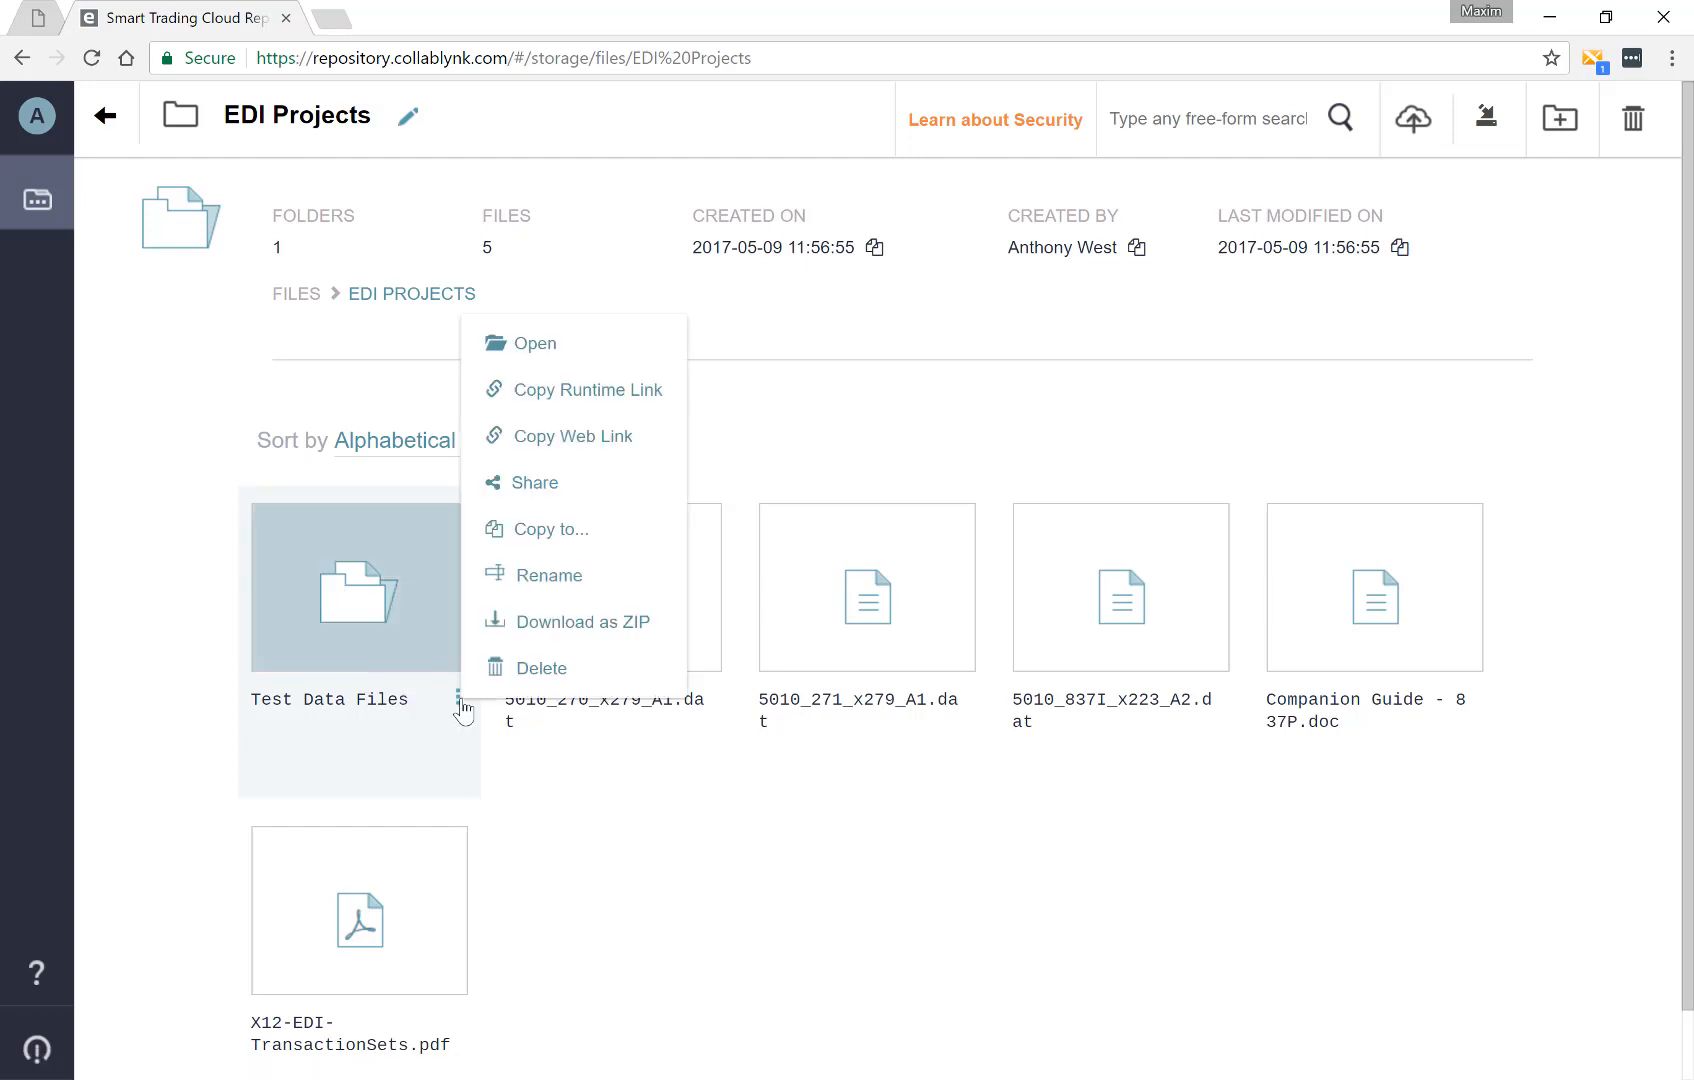
{"action": "left_click", "coordinate": [549, 621]}
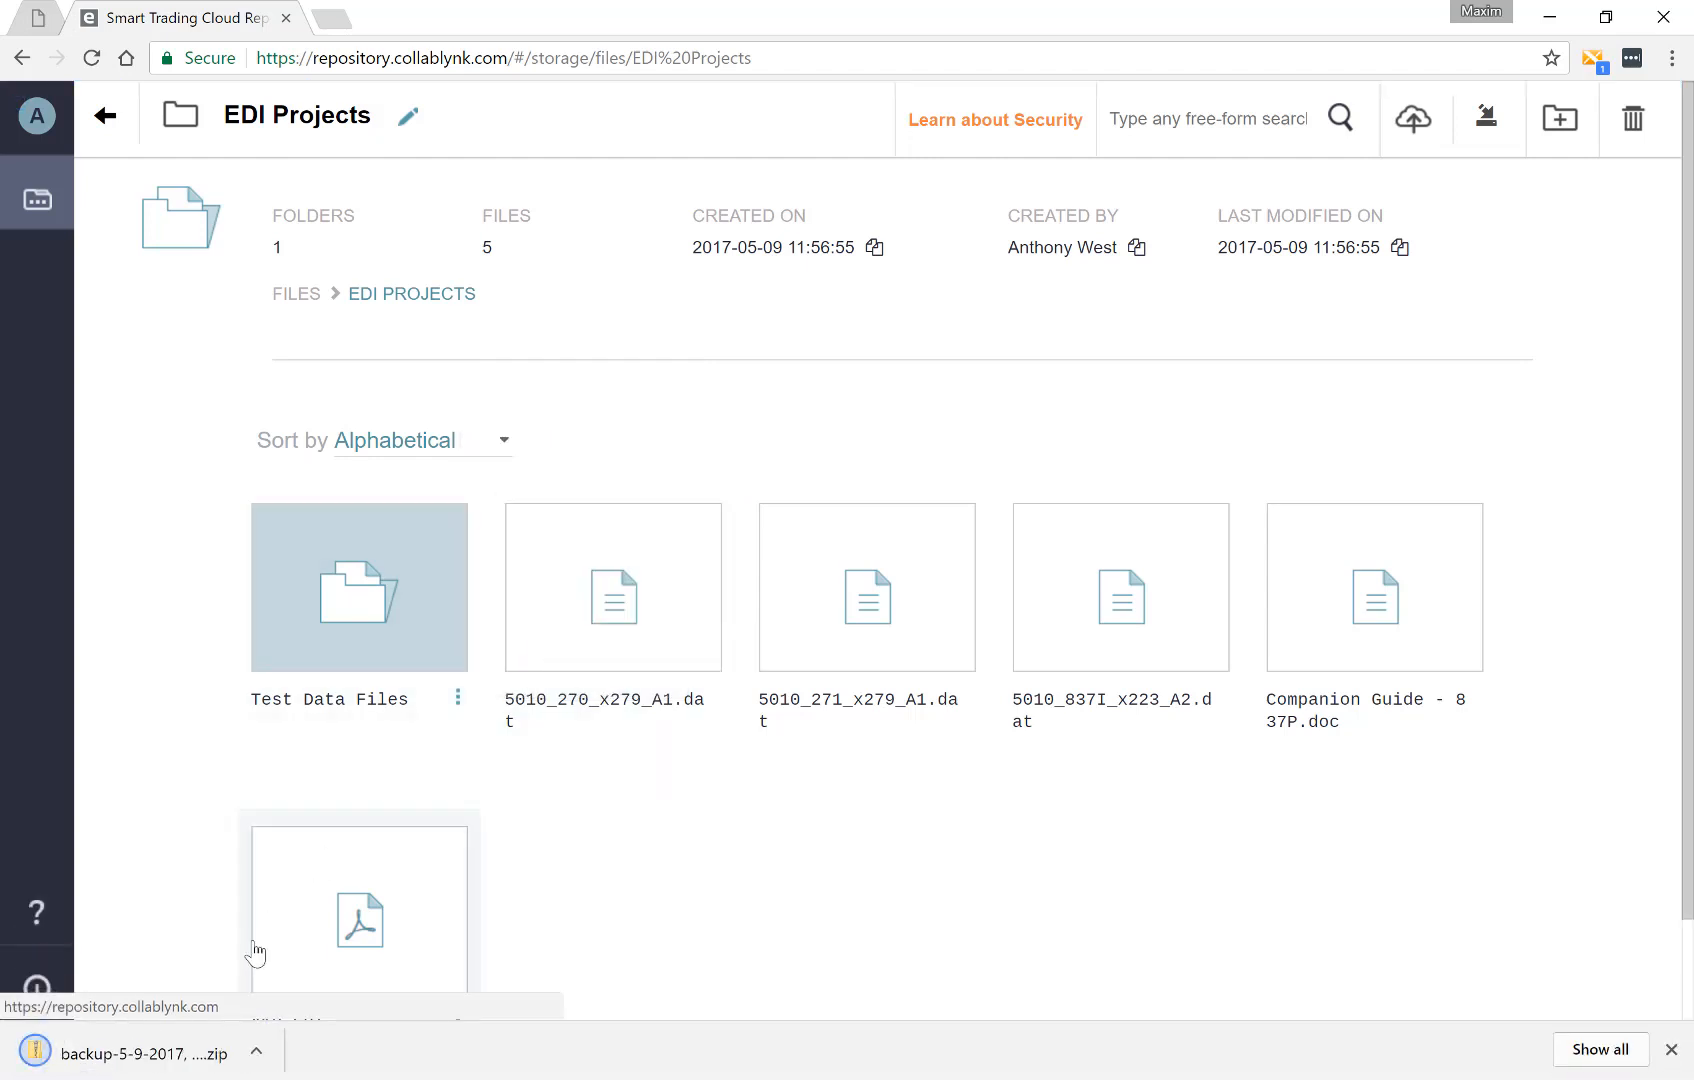
{"action": "left_click", "coordinate": [176, 1062]}
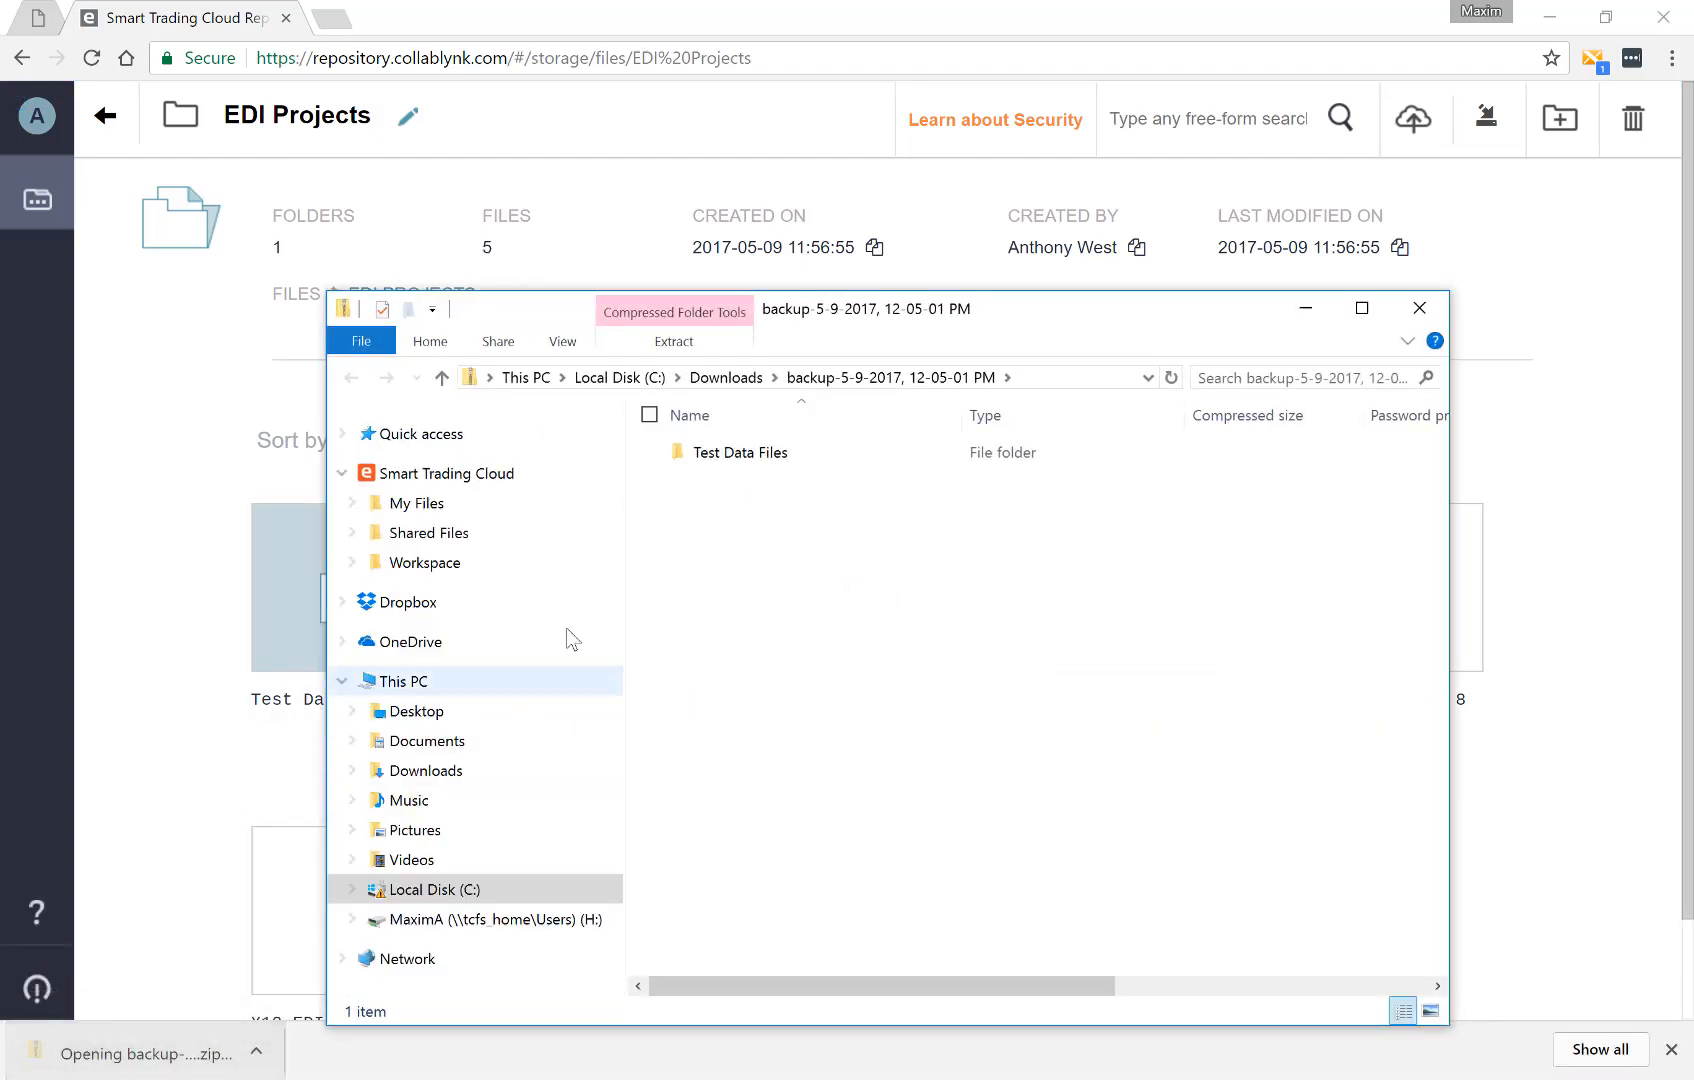
{"action": "left_click", "coordinate": [752, 458]}
{"action": "double_click", "coordinate": [752, 458]}
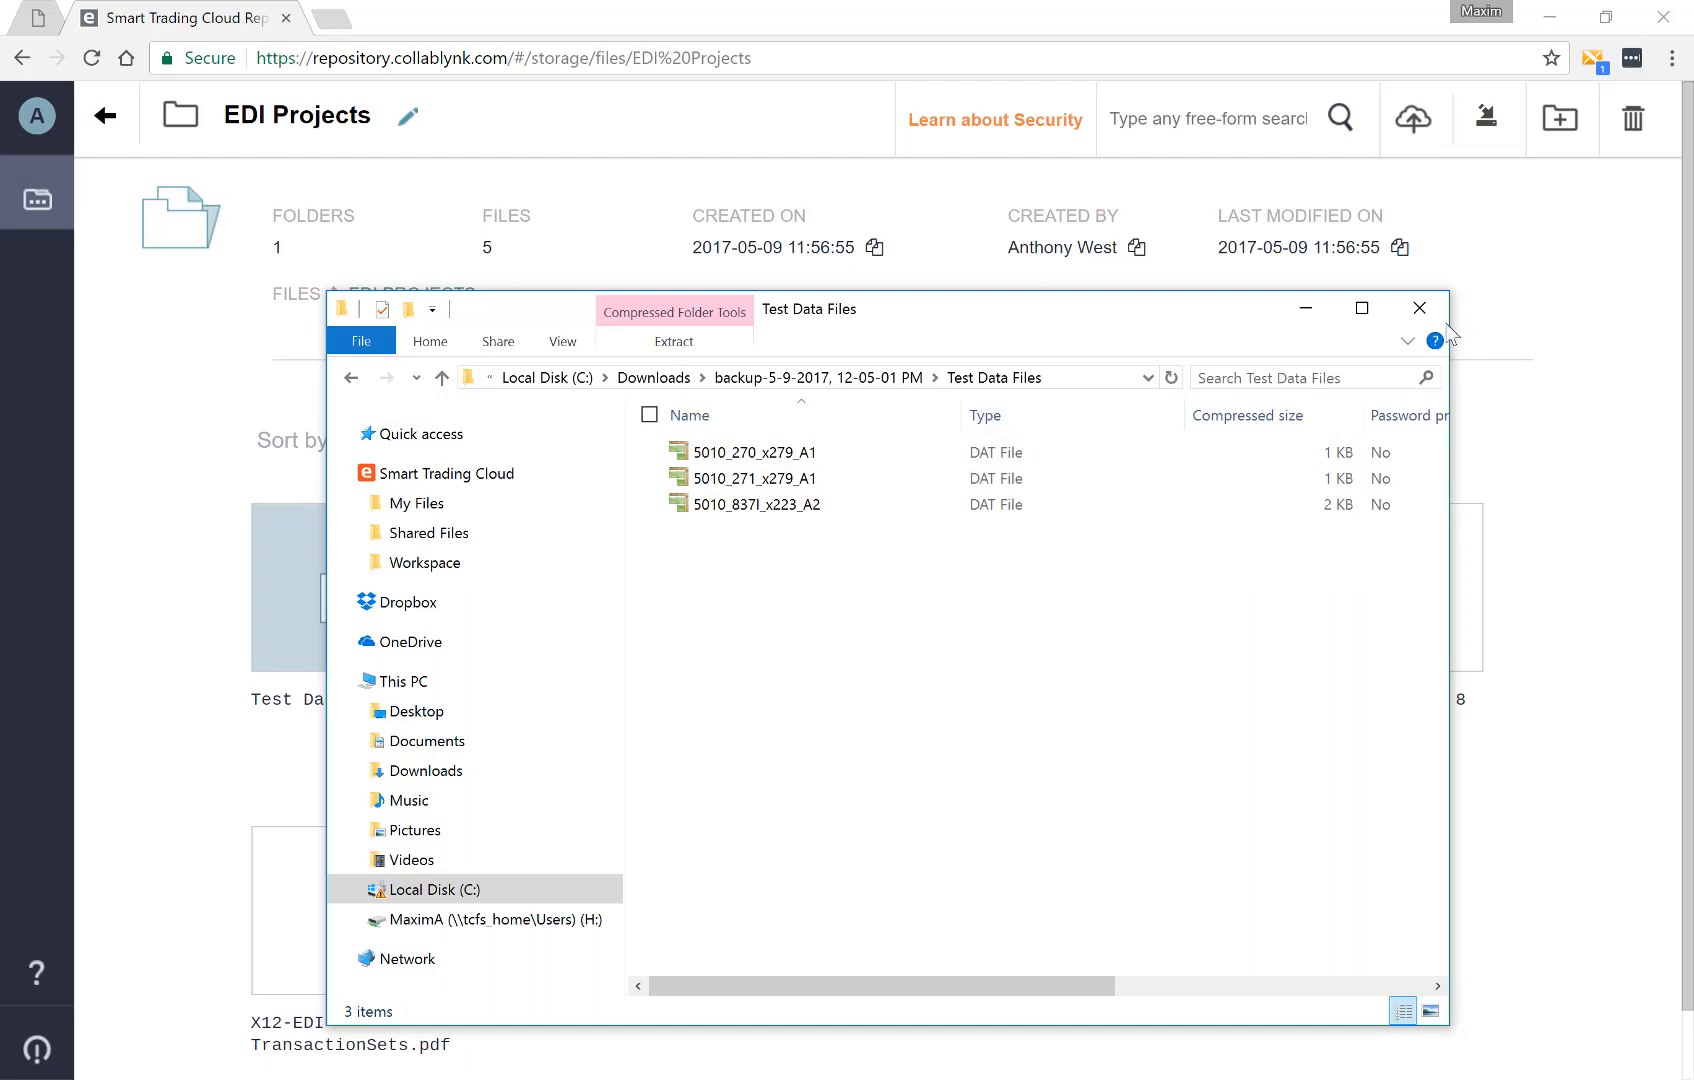
{"action": "left_click", "coordinate": [1419, 308]}
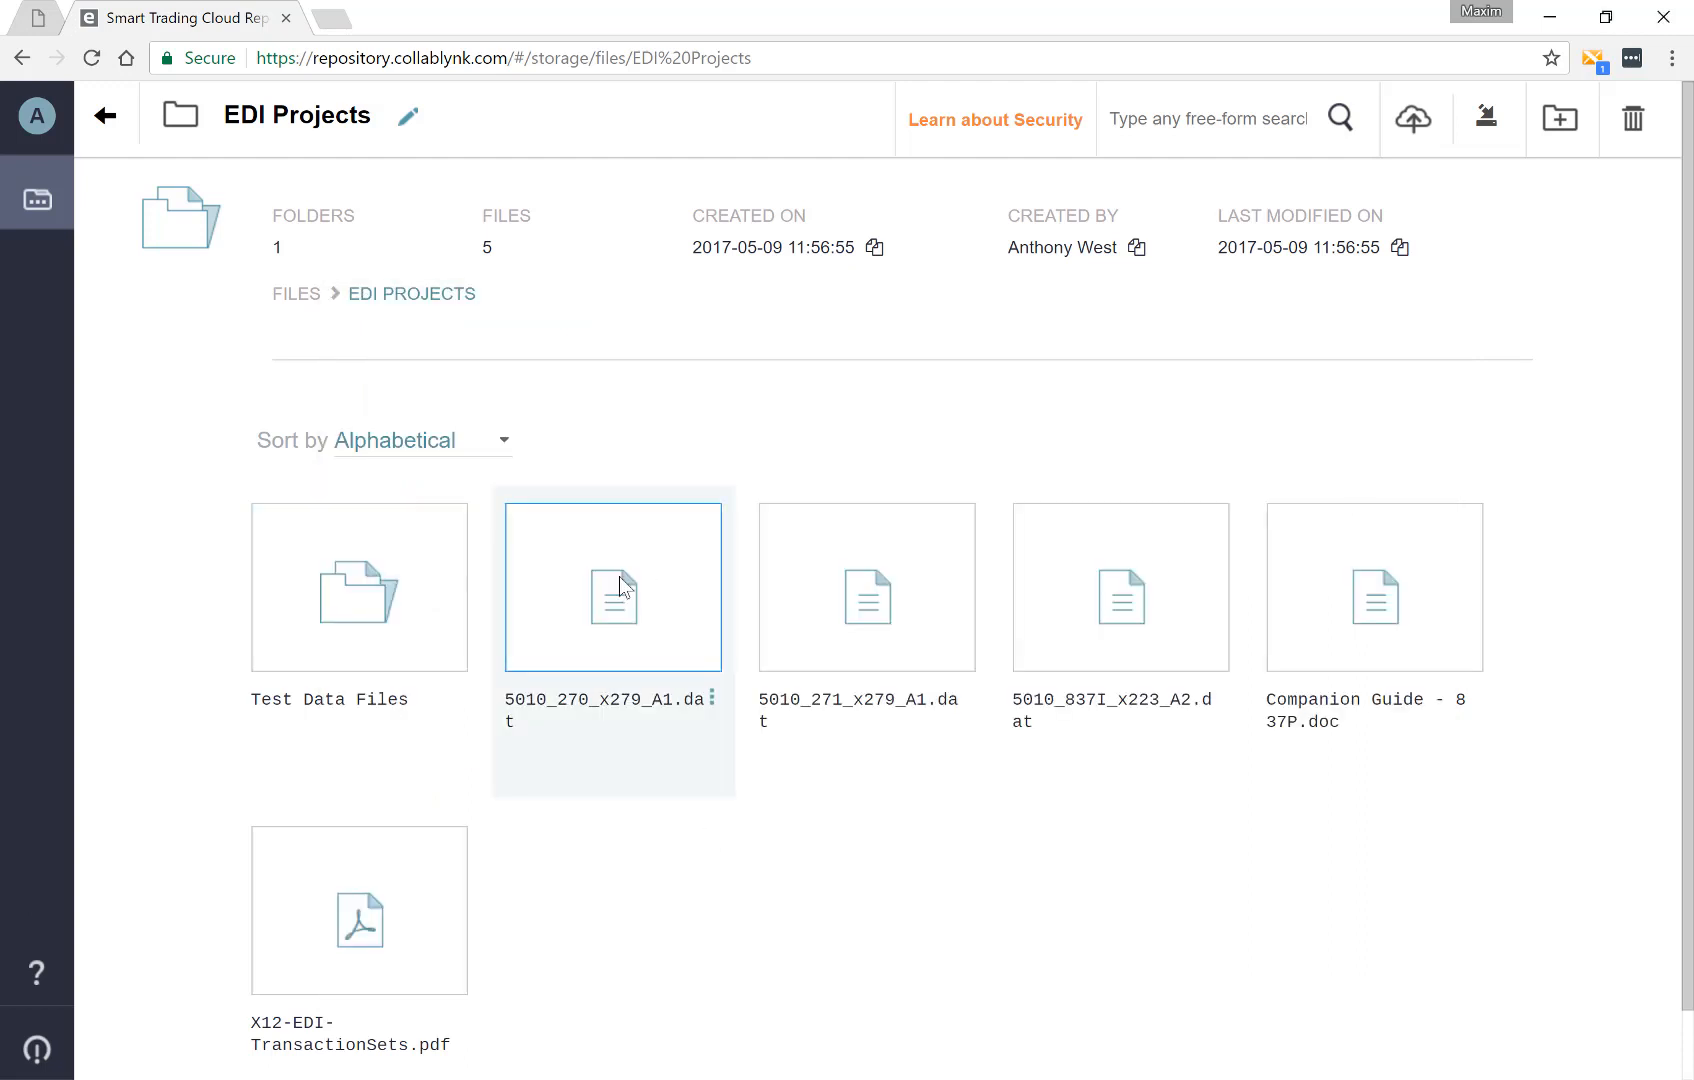
Delete 5010_270_x279_A1.dat, 5010_271_x279_A1.dat and 5010_837I_x223_A2.dat from the EDI Projects folder
{"action": "left_click", "coordinate": [615, 605]}
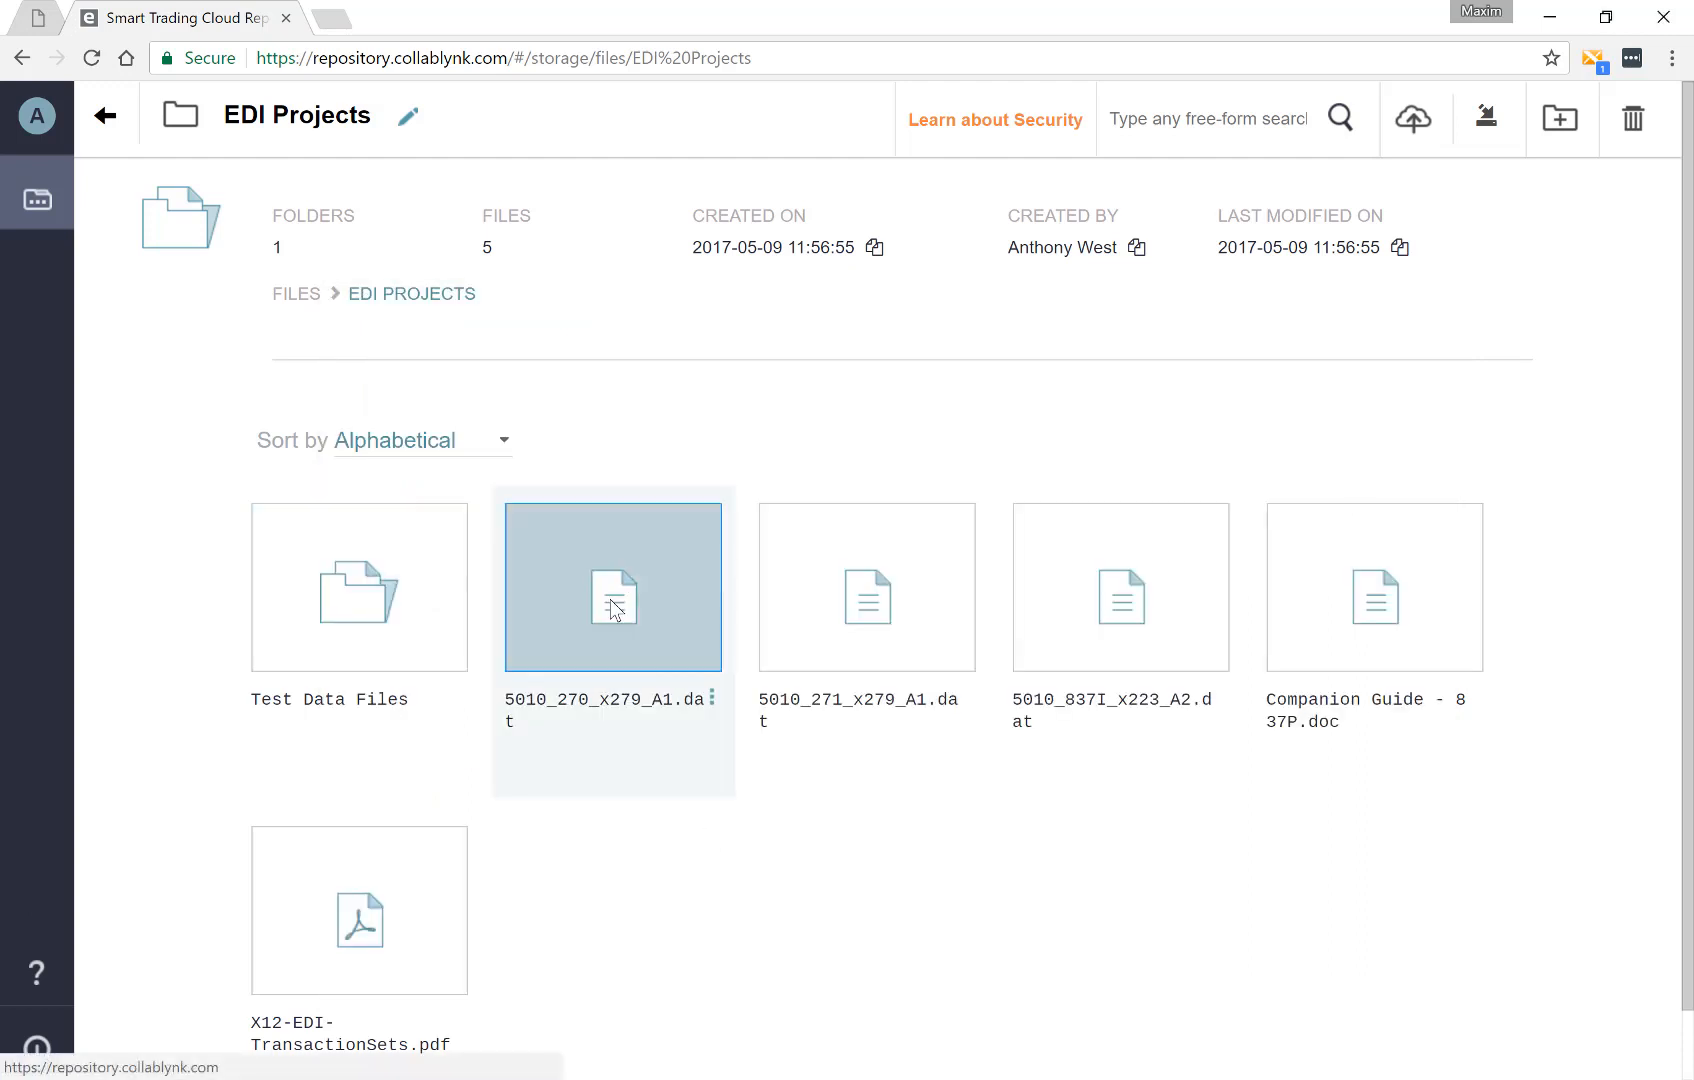
{"action": "left_click", "coordinate": [1126, 594], "text": "shift"}
{"action": "right_click", "coordinate": [1118, 590]}
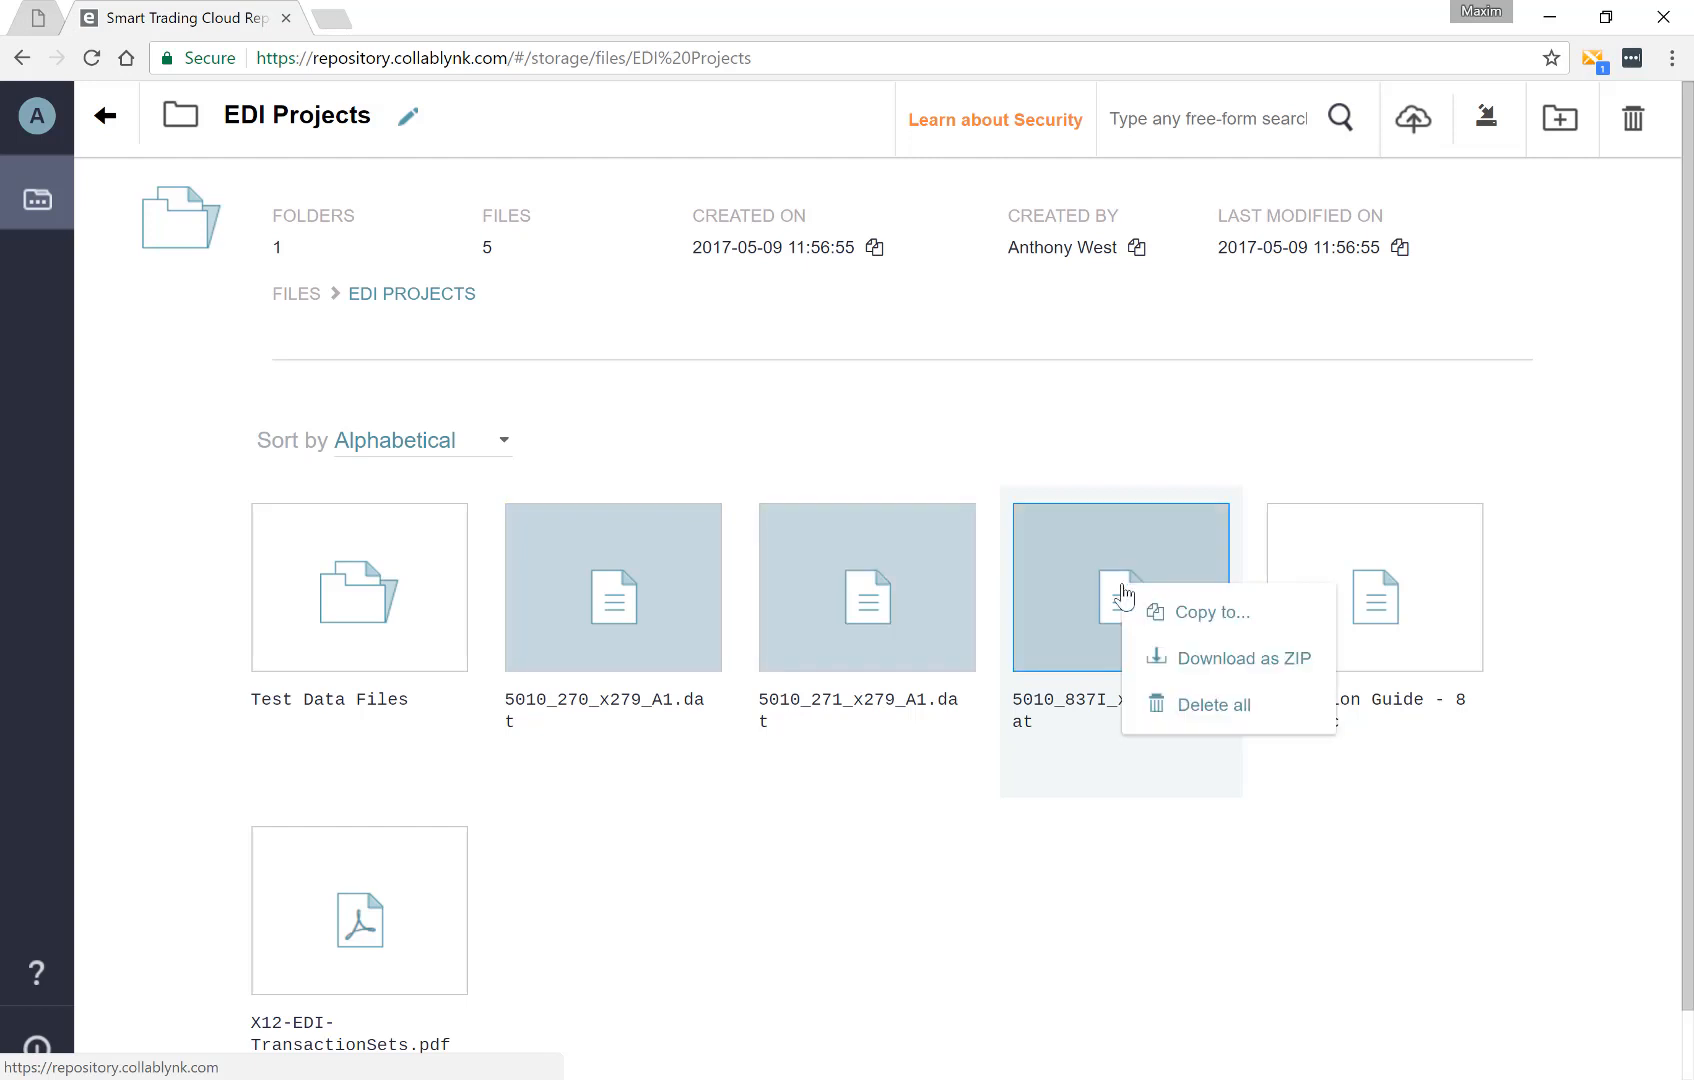
{"action": "left_click", "coordinate": [1204, 724]}
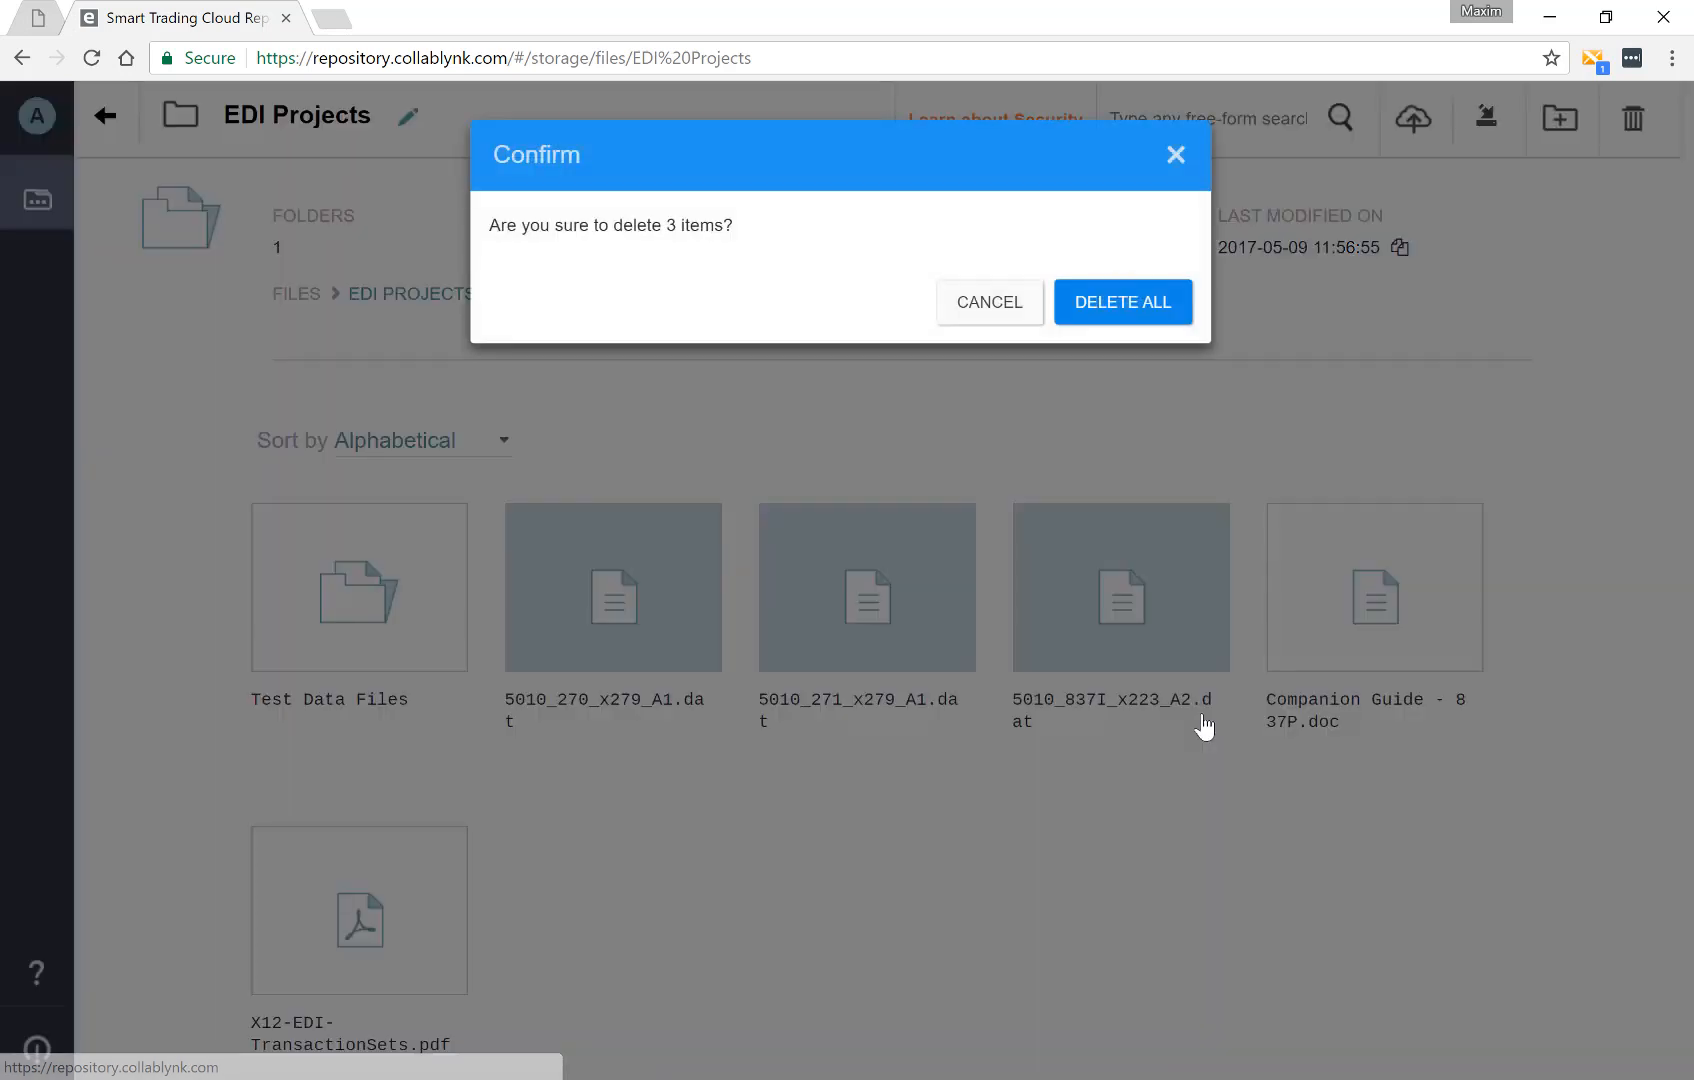
{"action": "left_click", "coordinate": [1141, 325]}
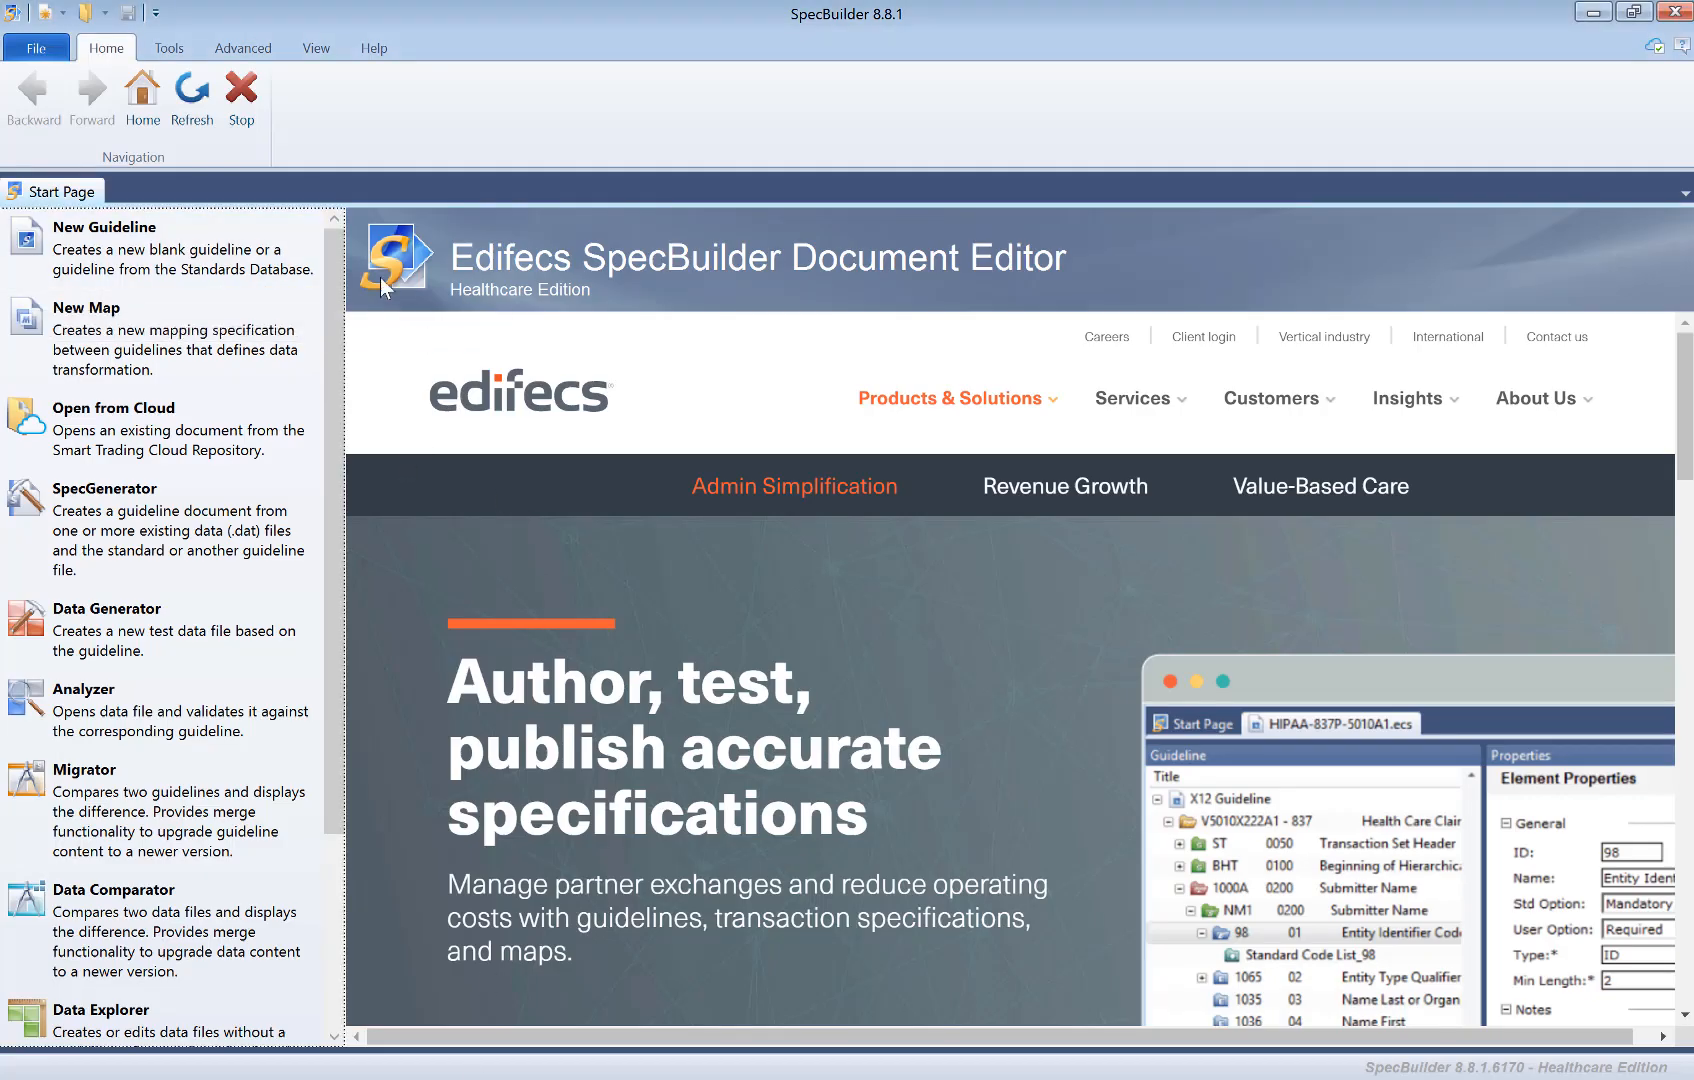
In SpecBuilder, create a new EDI guideline from the HIPAA V5010A standard 270x279A1 - Eligibility, Coverage or Benefit Inquiry
{"action": "left_click", "coordinate": [193, 247]}
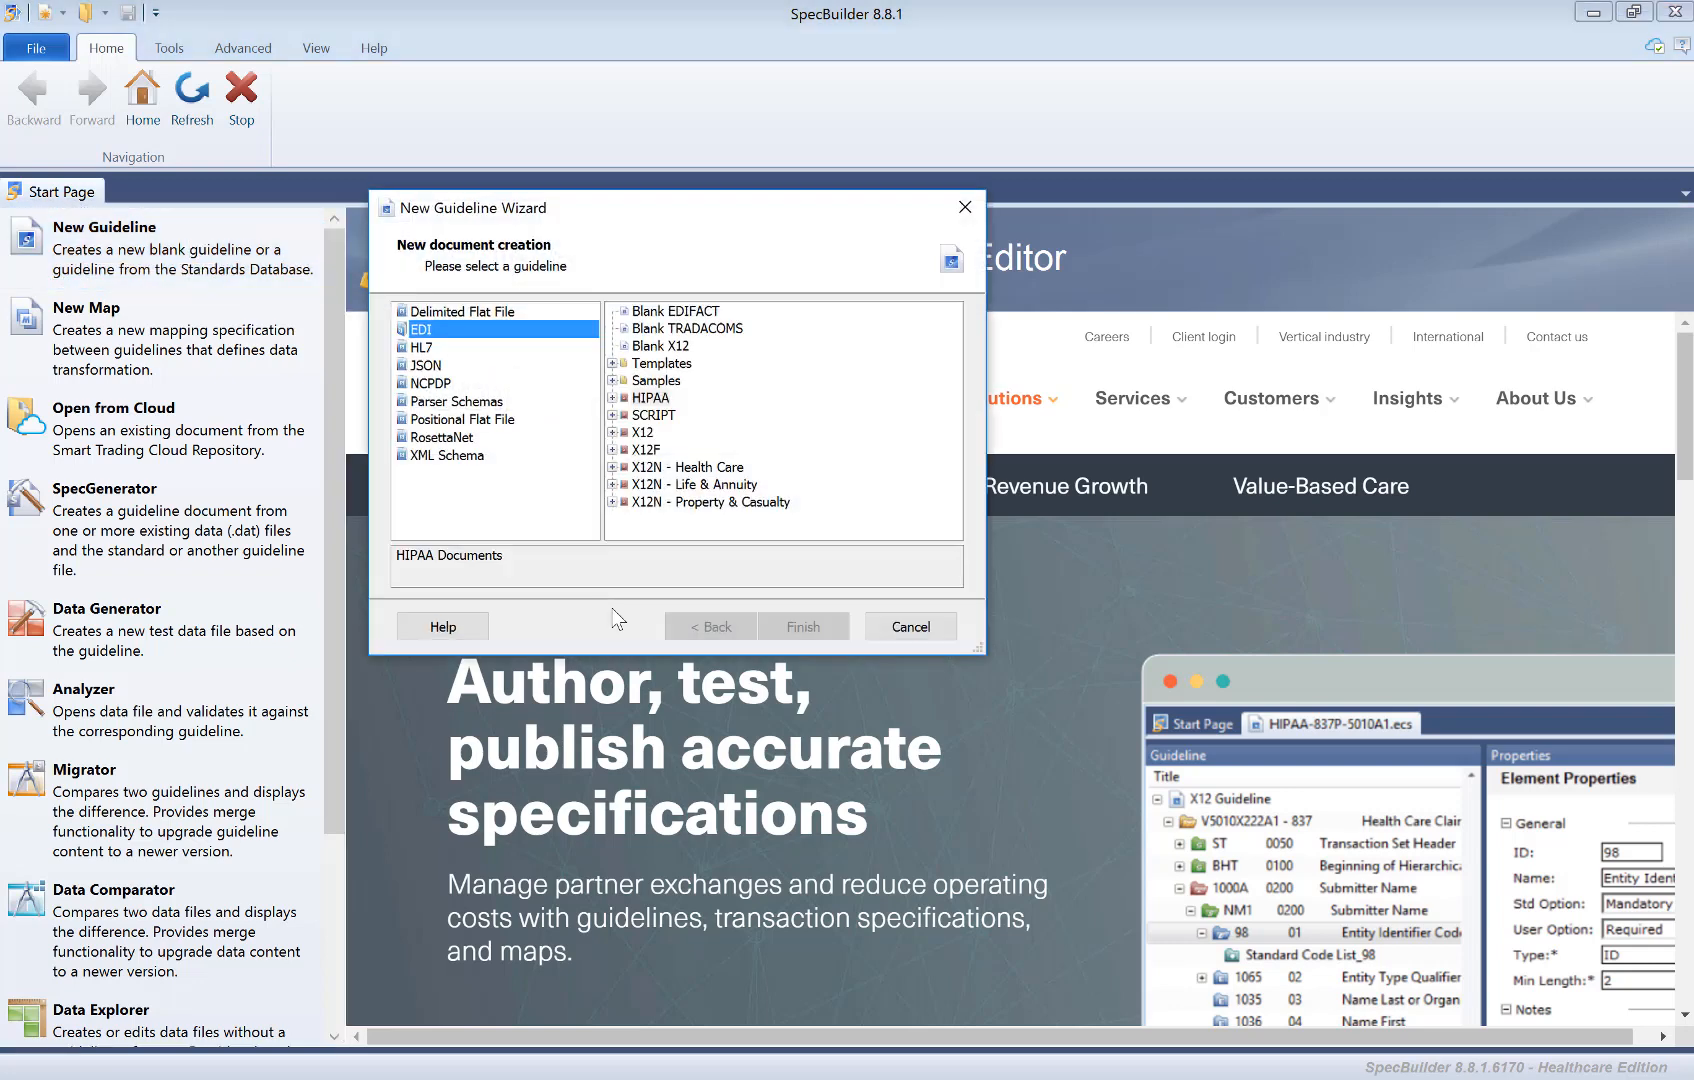
{"action": "left_click", "coordinate": [613, 398]}
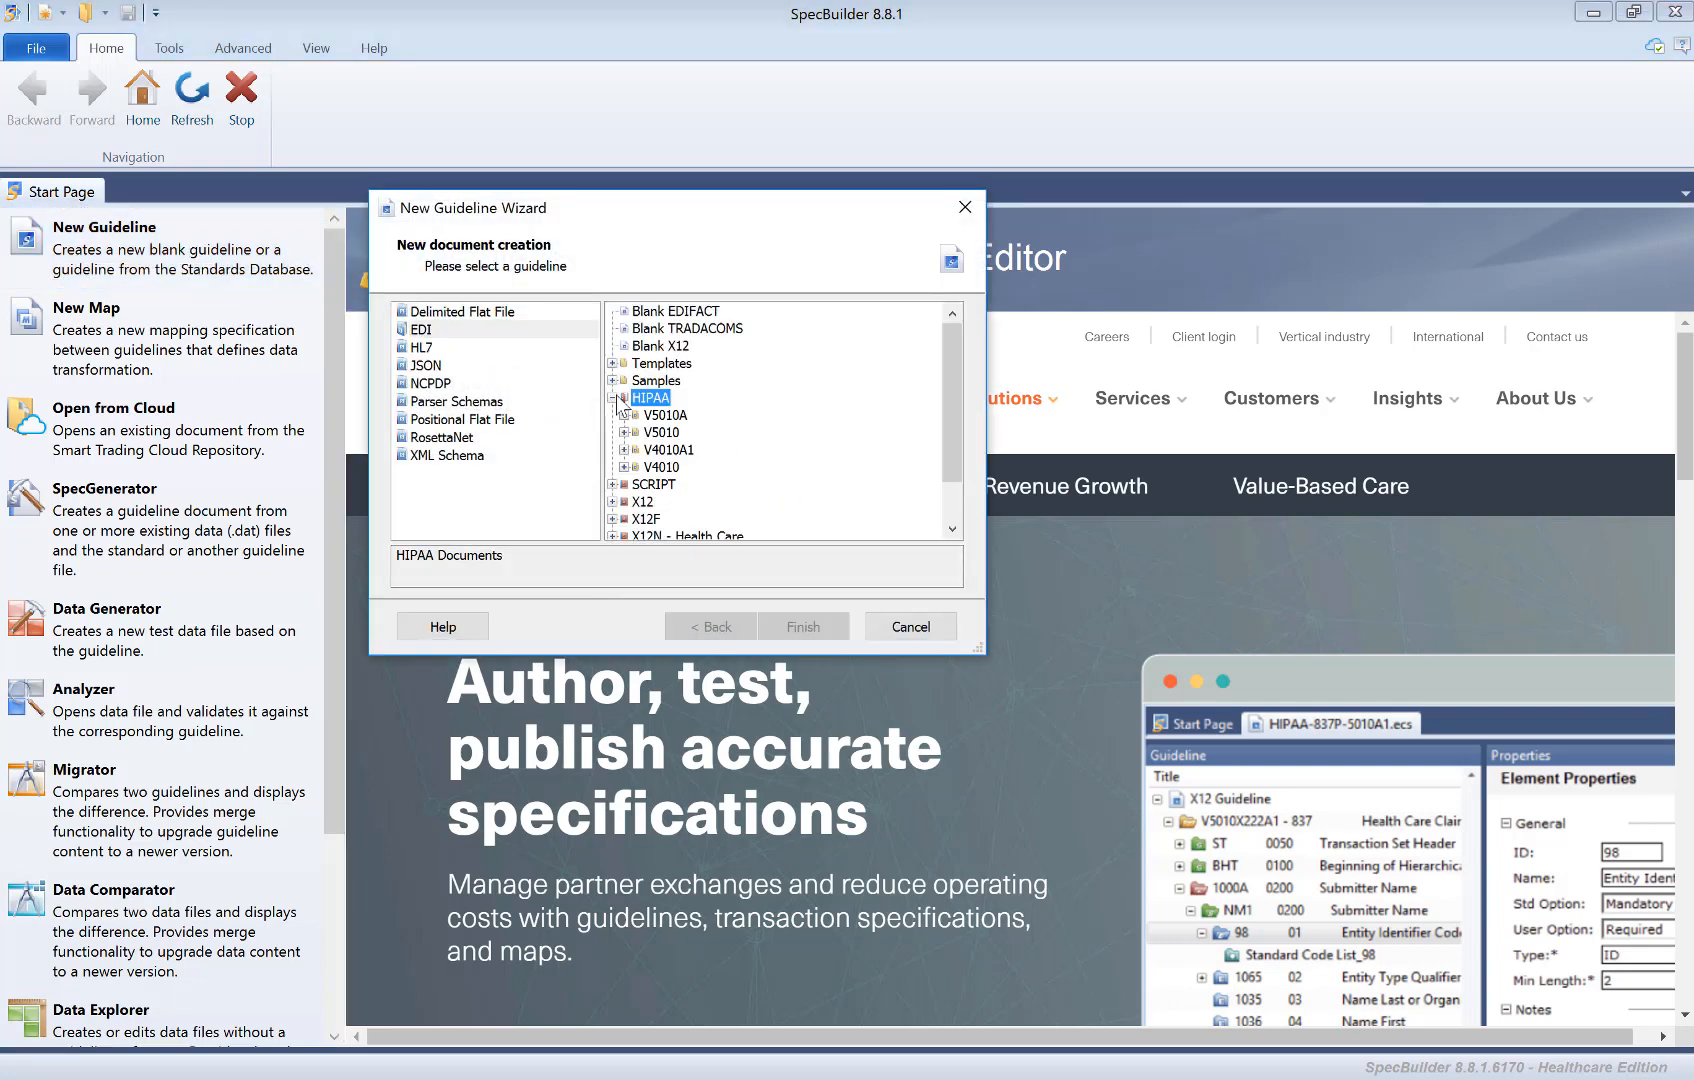
{"action": "left_click", "coordinate": [624, 415]}
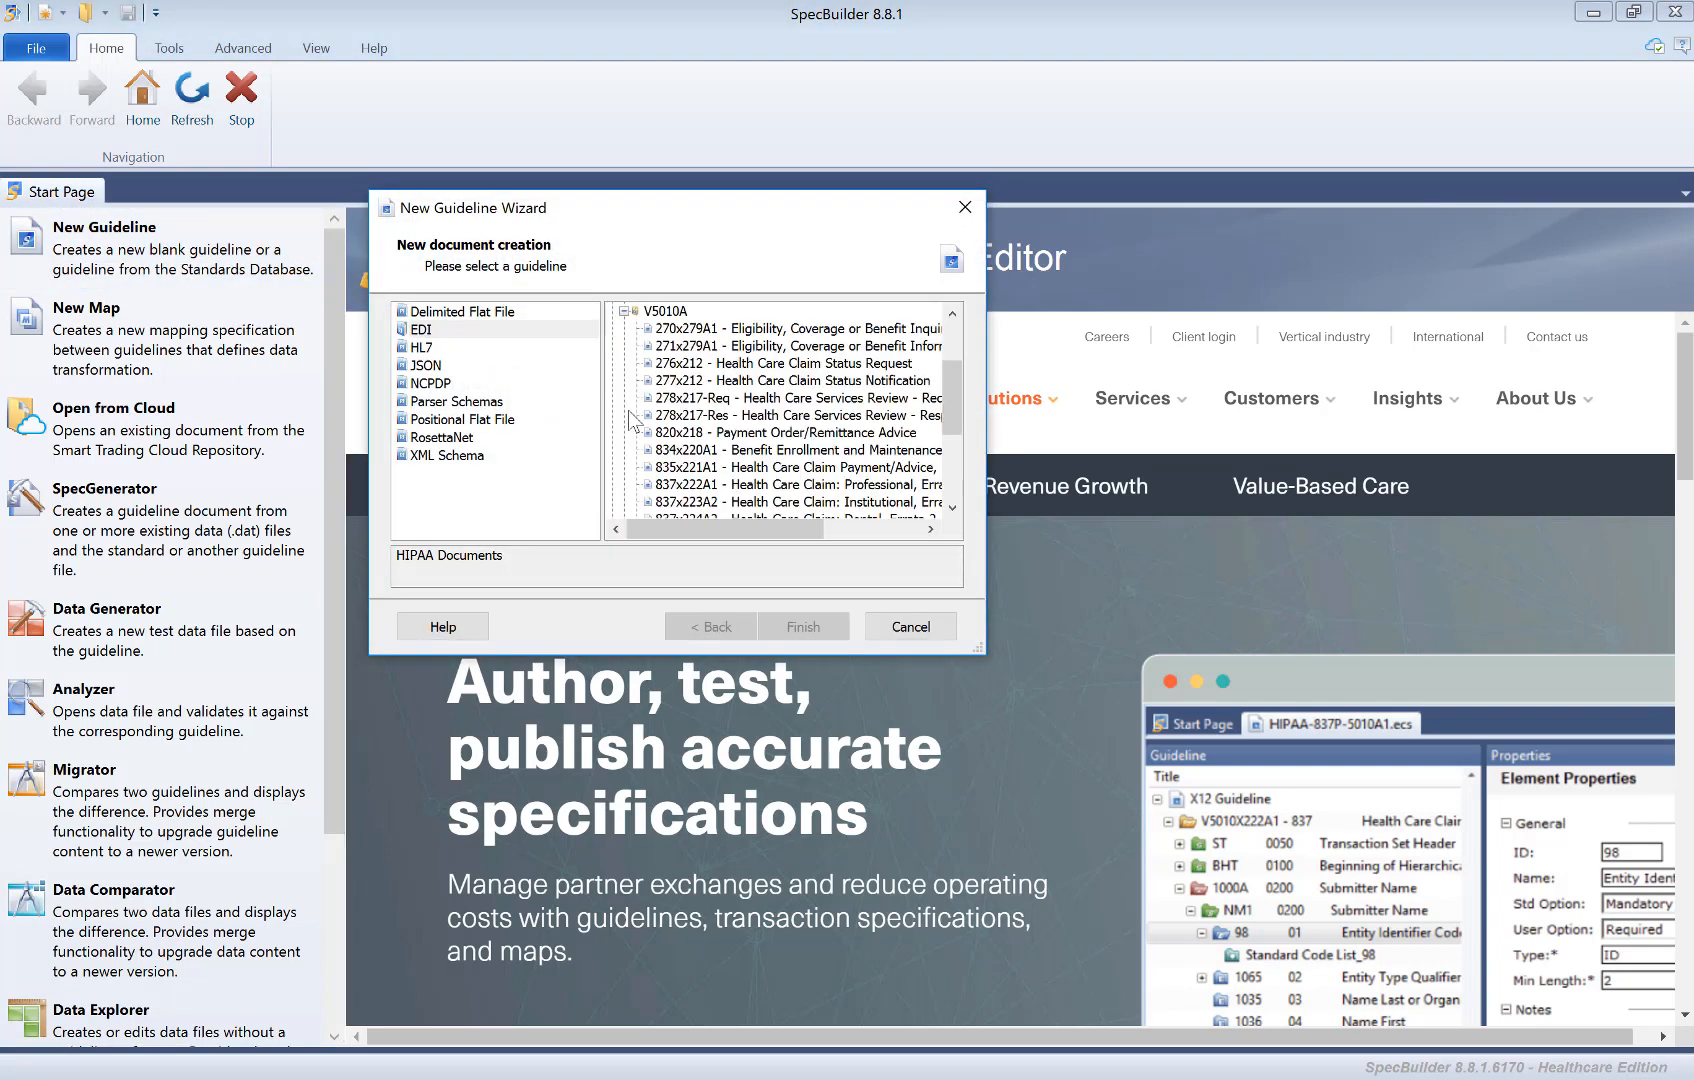
{"action": "double_click", "coordinate": [733, 330]}
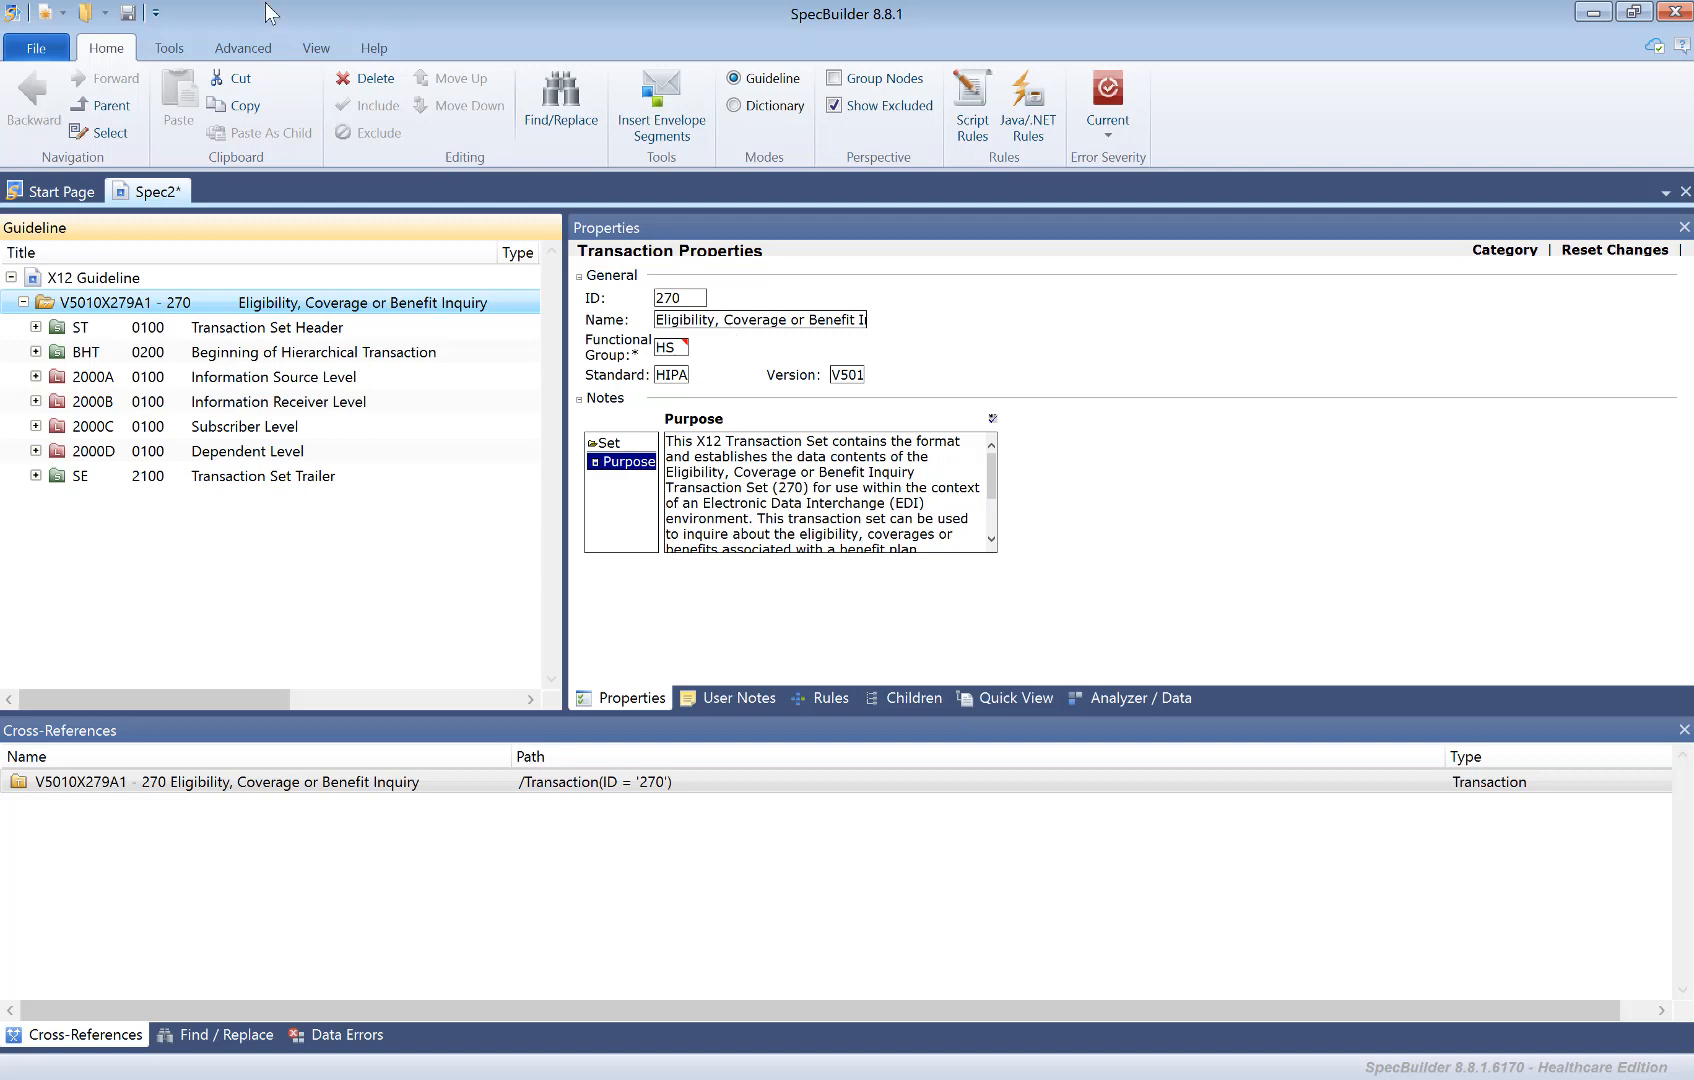
Save the new guideline as HIPAA-270-5010A1 in the EDI Projects folder under Smart Trading Cloud's My Files
{"action": "left_click", "coordinate": [129, 13]}
{"action": "key", "text": "Return"}
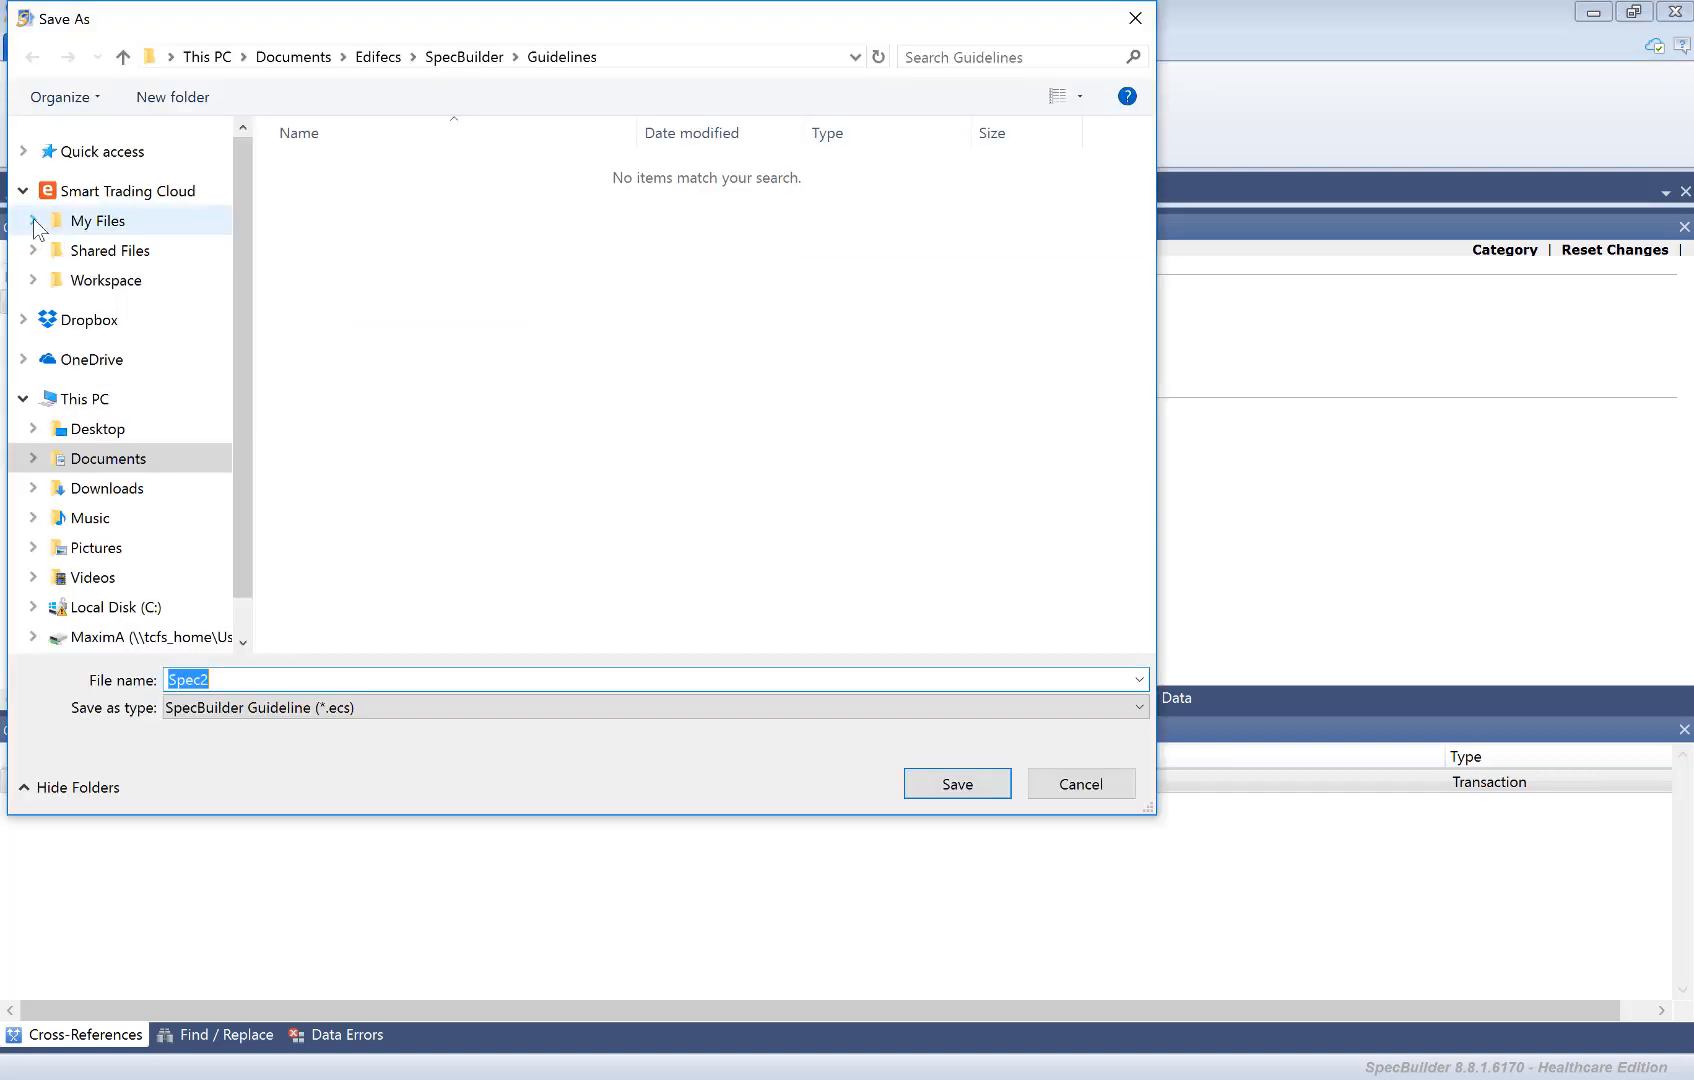
{"action": "left_click", "coordinate": [34, 221]}
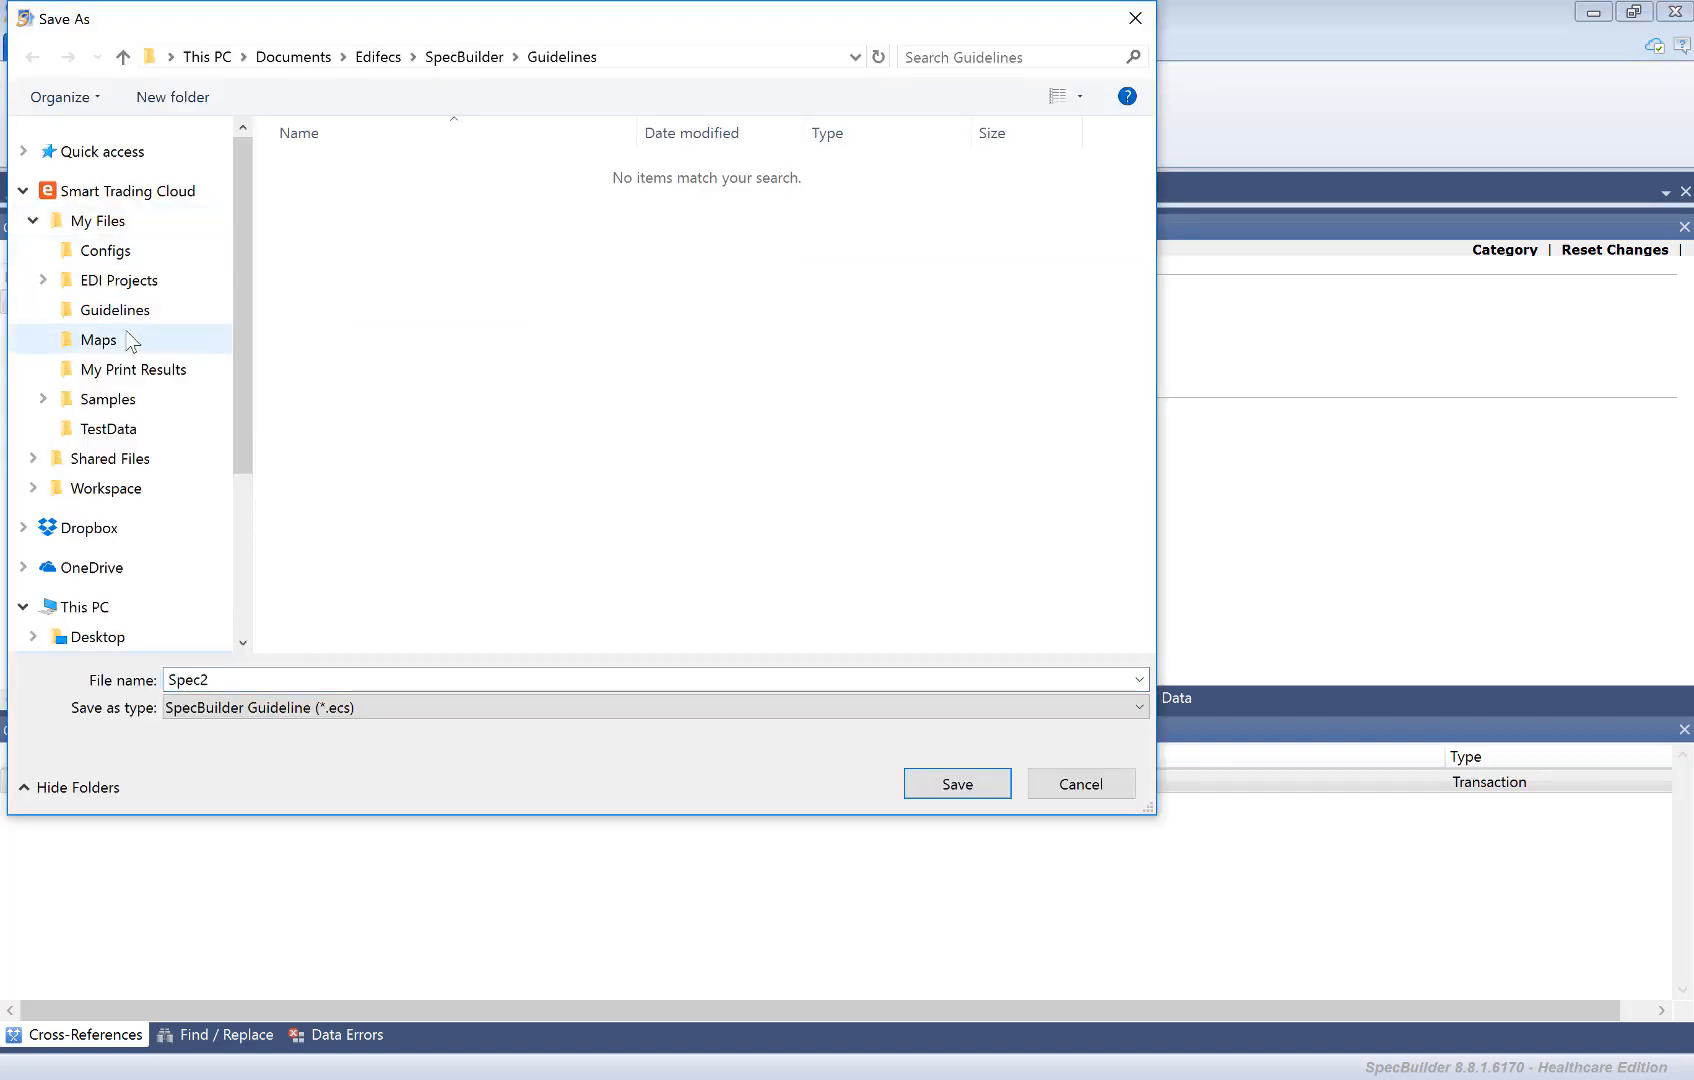
{"action": "left_click", "coordinate": [115, 280]}
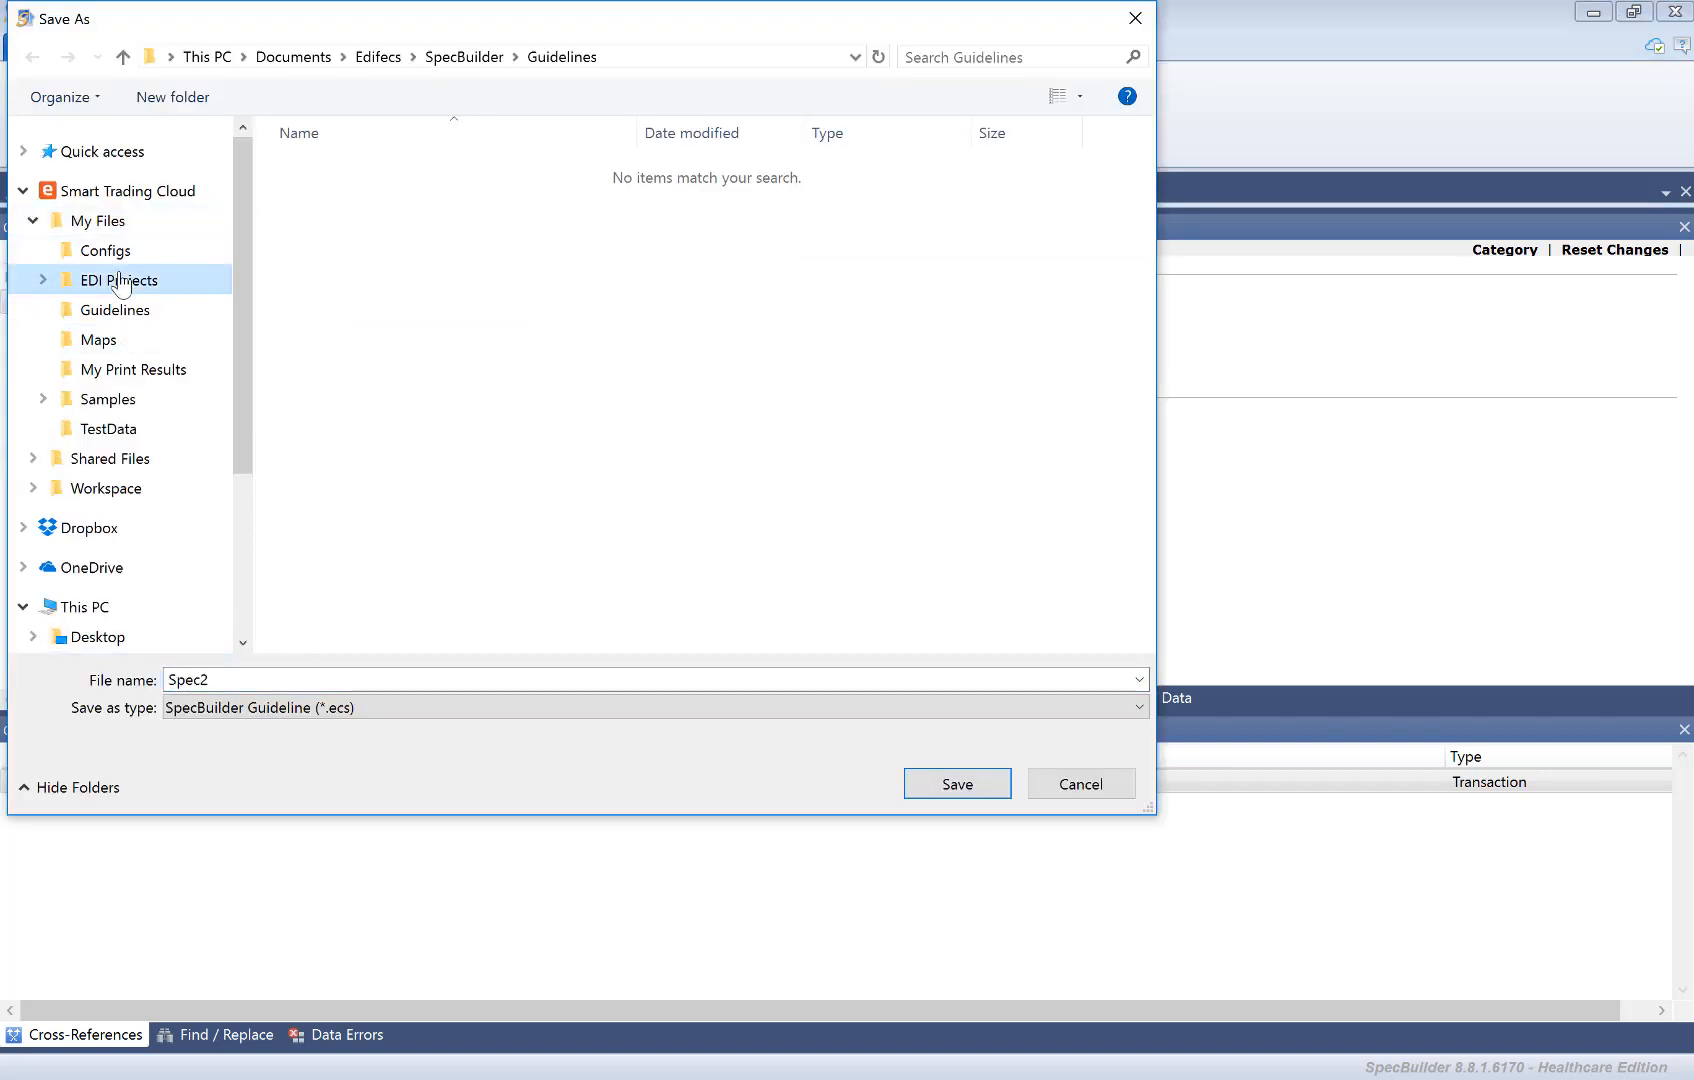
{"action": "double_click", "coordinate": [370, 684]}
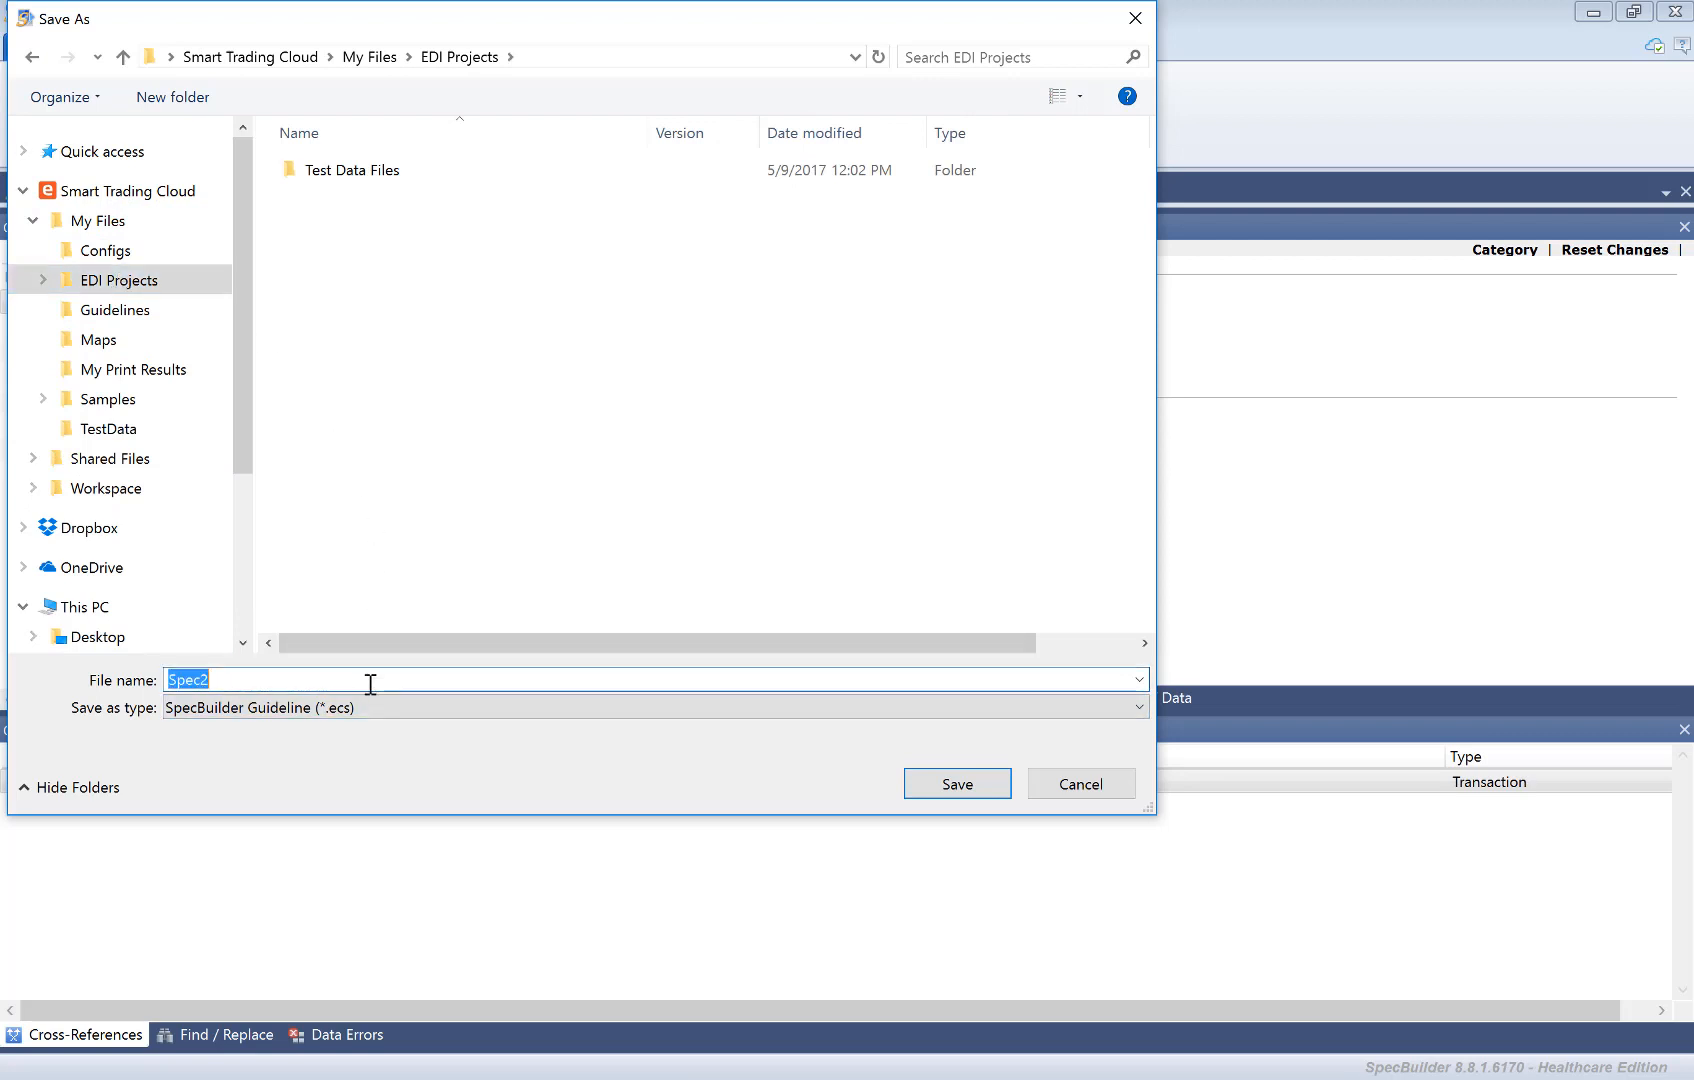
{"action": "key", "text": "BackSpace"}
{"action": "type", "text": "HIPAA-270-5010A1"}
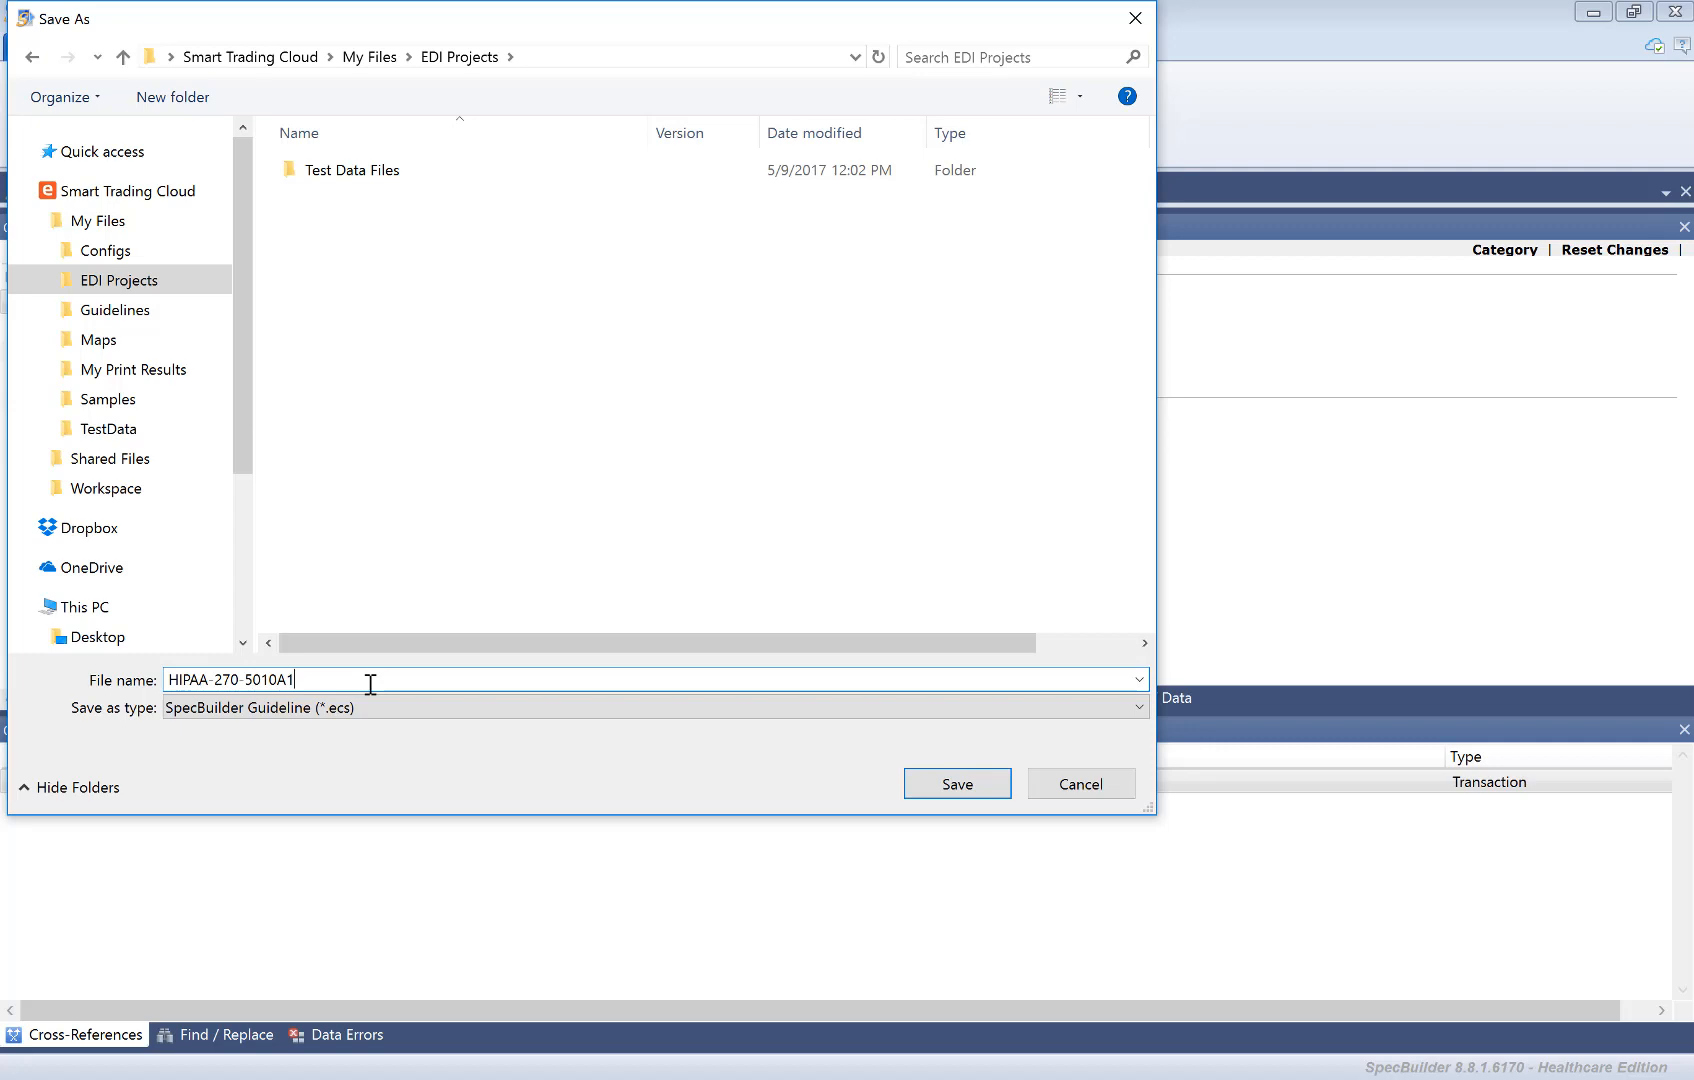
{"action": "left_click", "coordinate": [975, 786]}
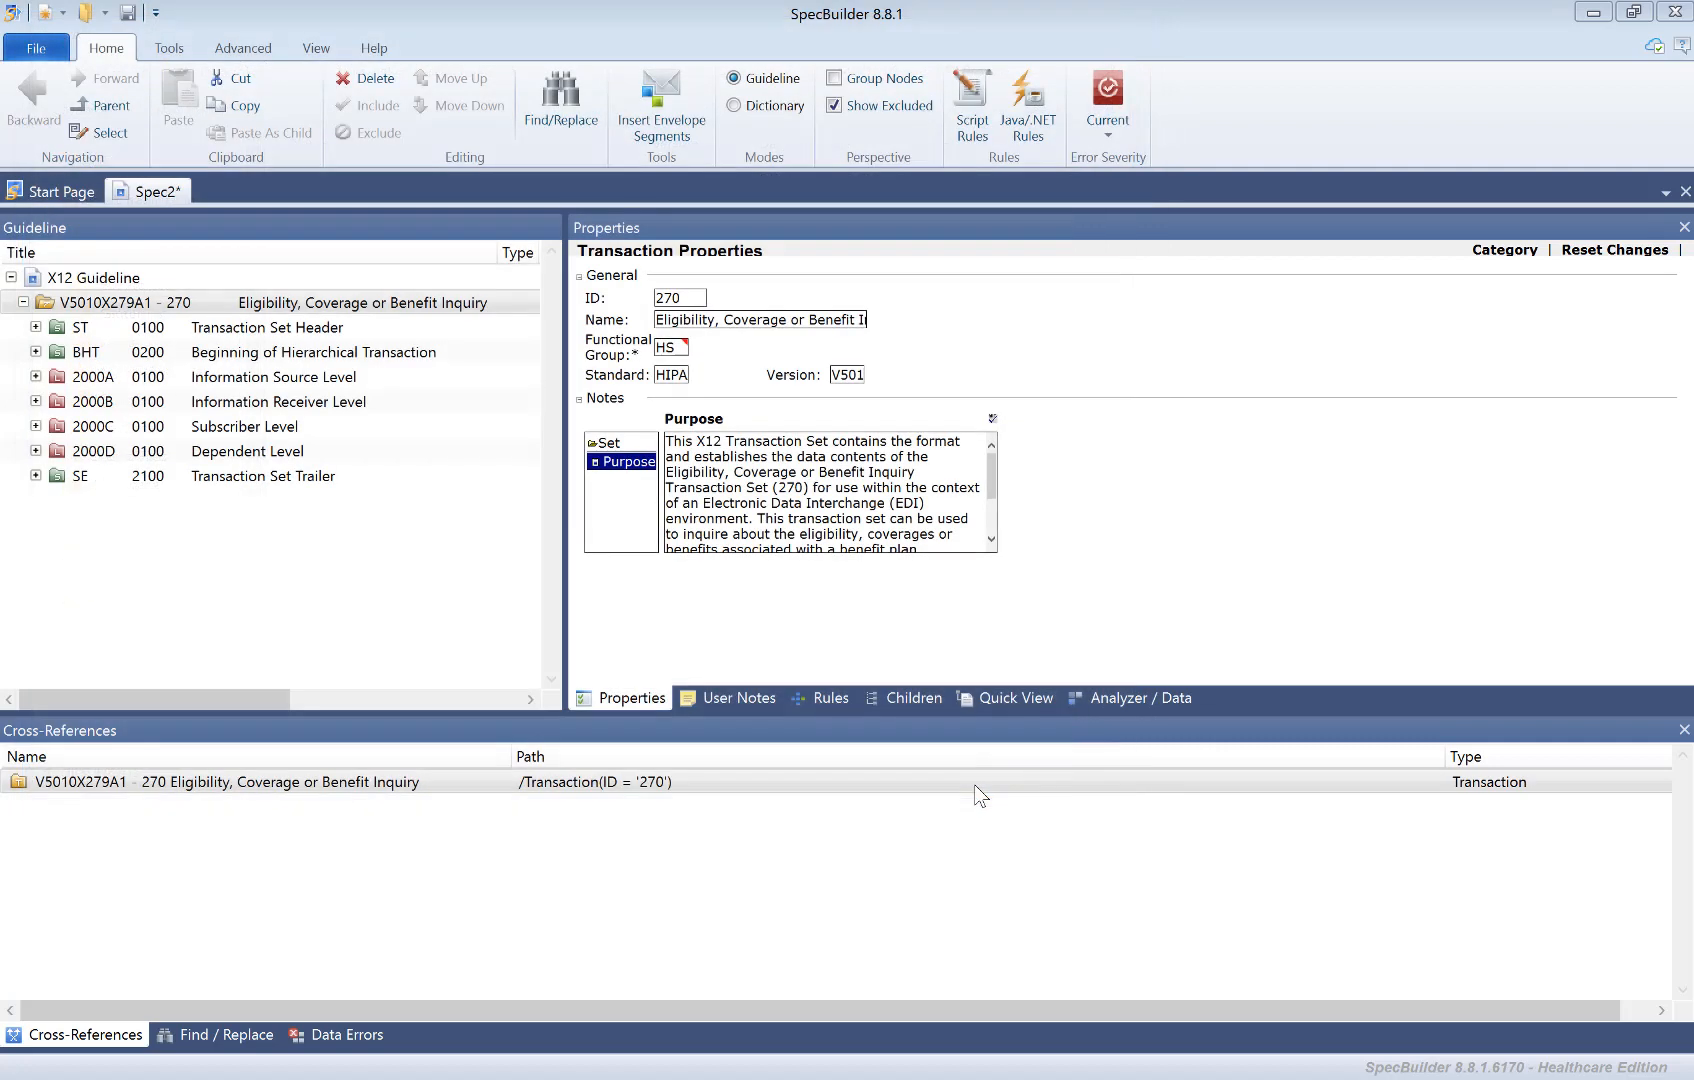
Delete the BHT 0200 Beginning of Hierarchical Transaction segment from the guideline and save the file
{"action": "left_click", "coordinate": [153, 355]}
{"action": "key", "text": "Delete"}
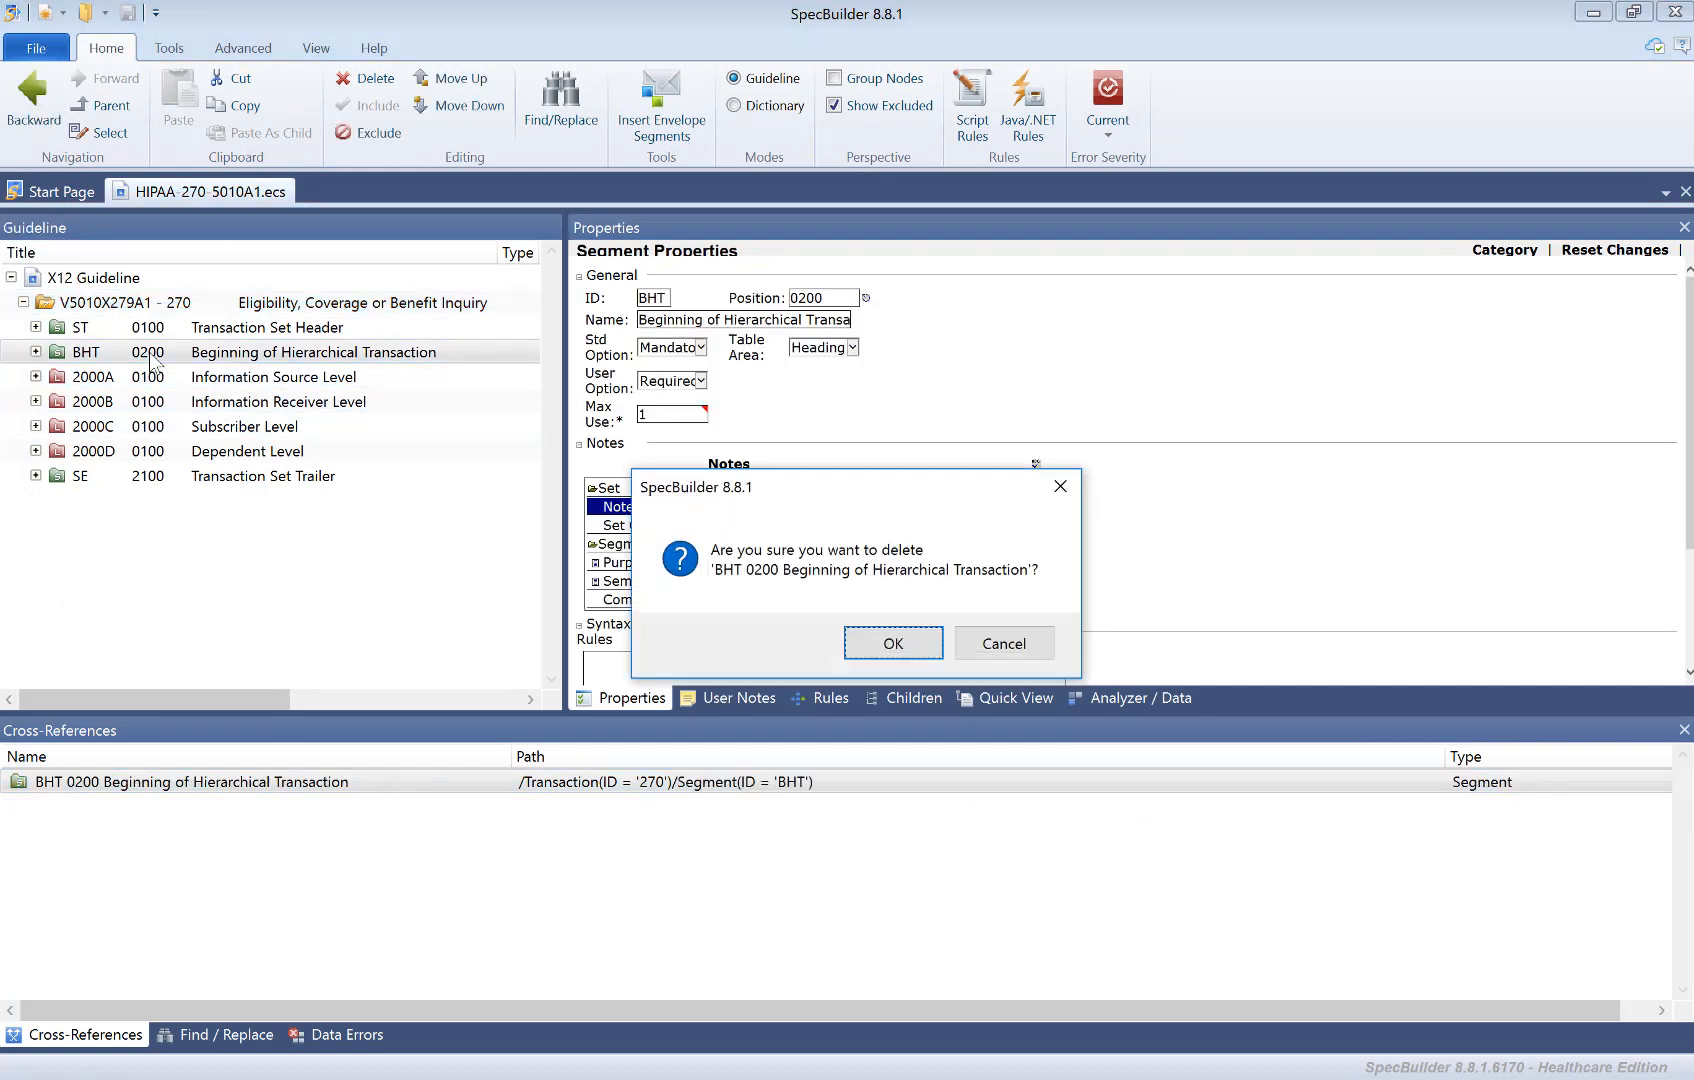
{"action": "left_click", "coordinate": [891, 643]}
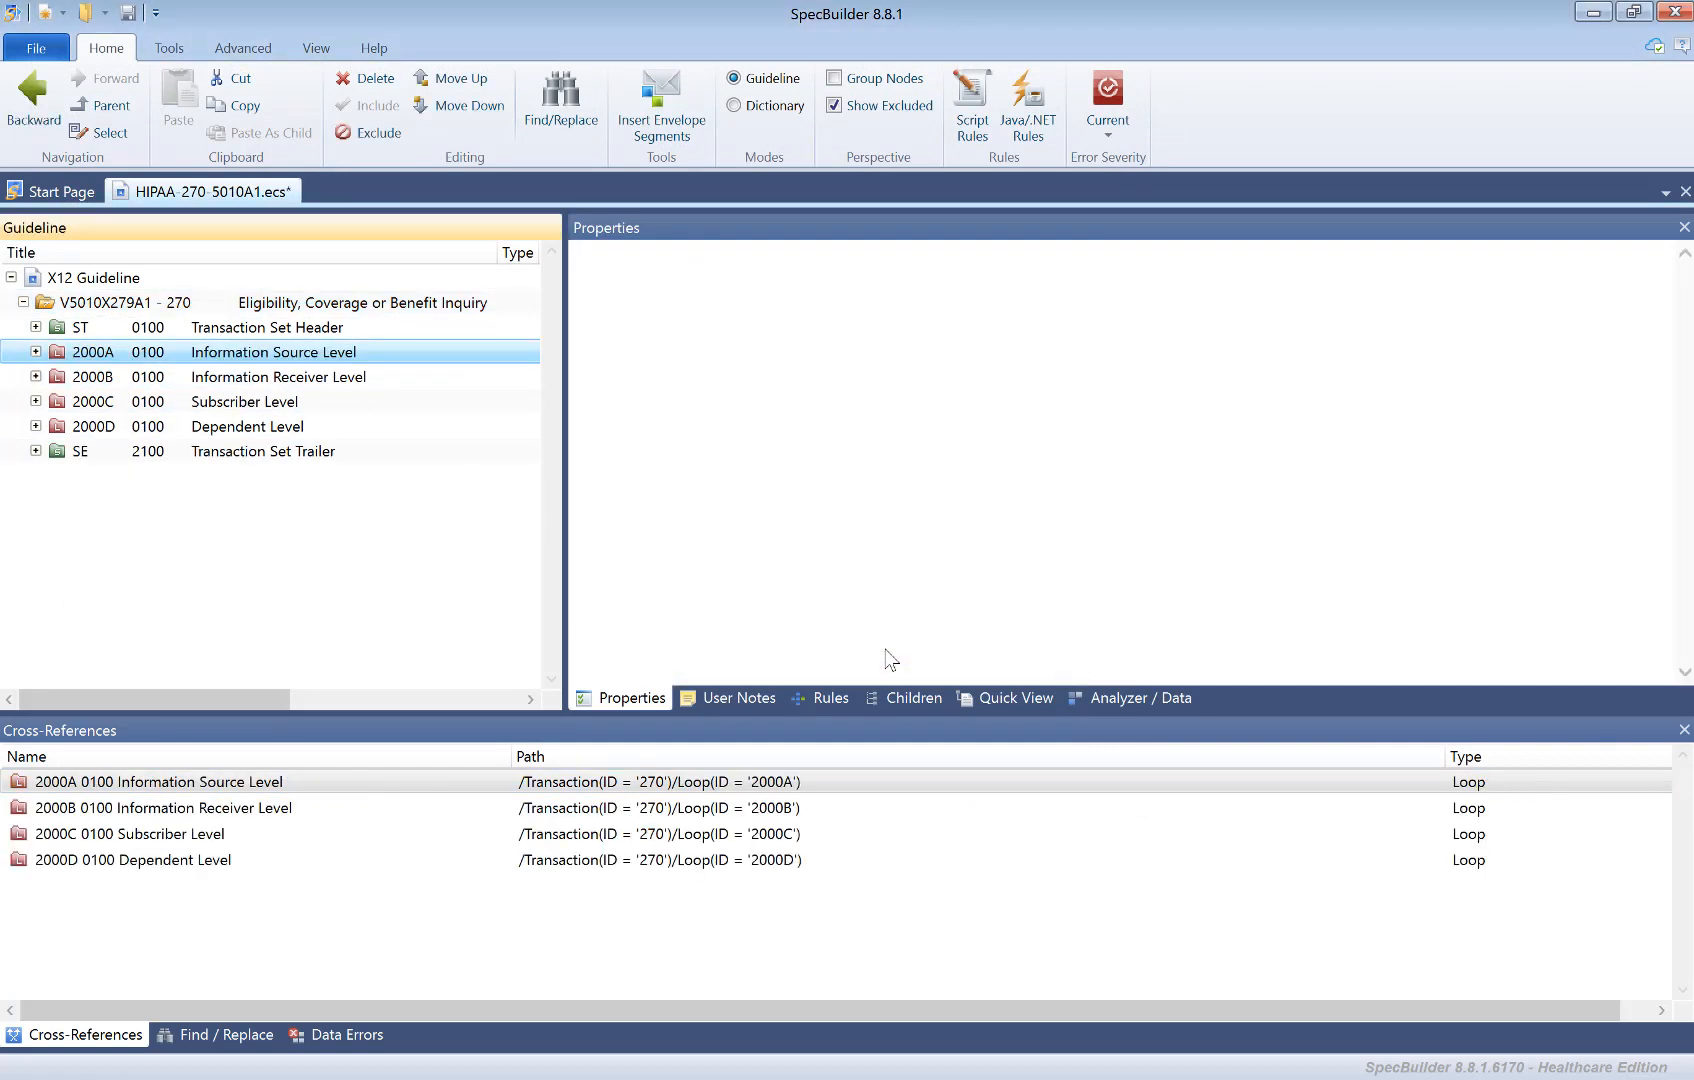
{"action": "left_click", "coordinate": [137, 19]}
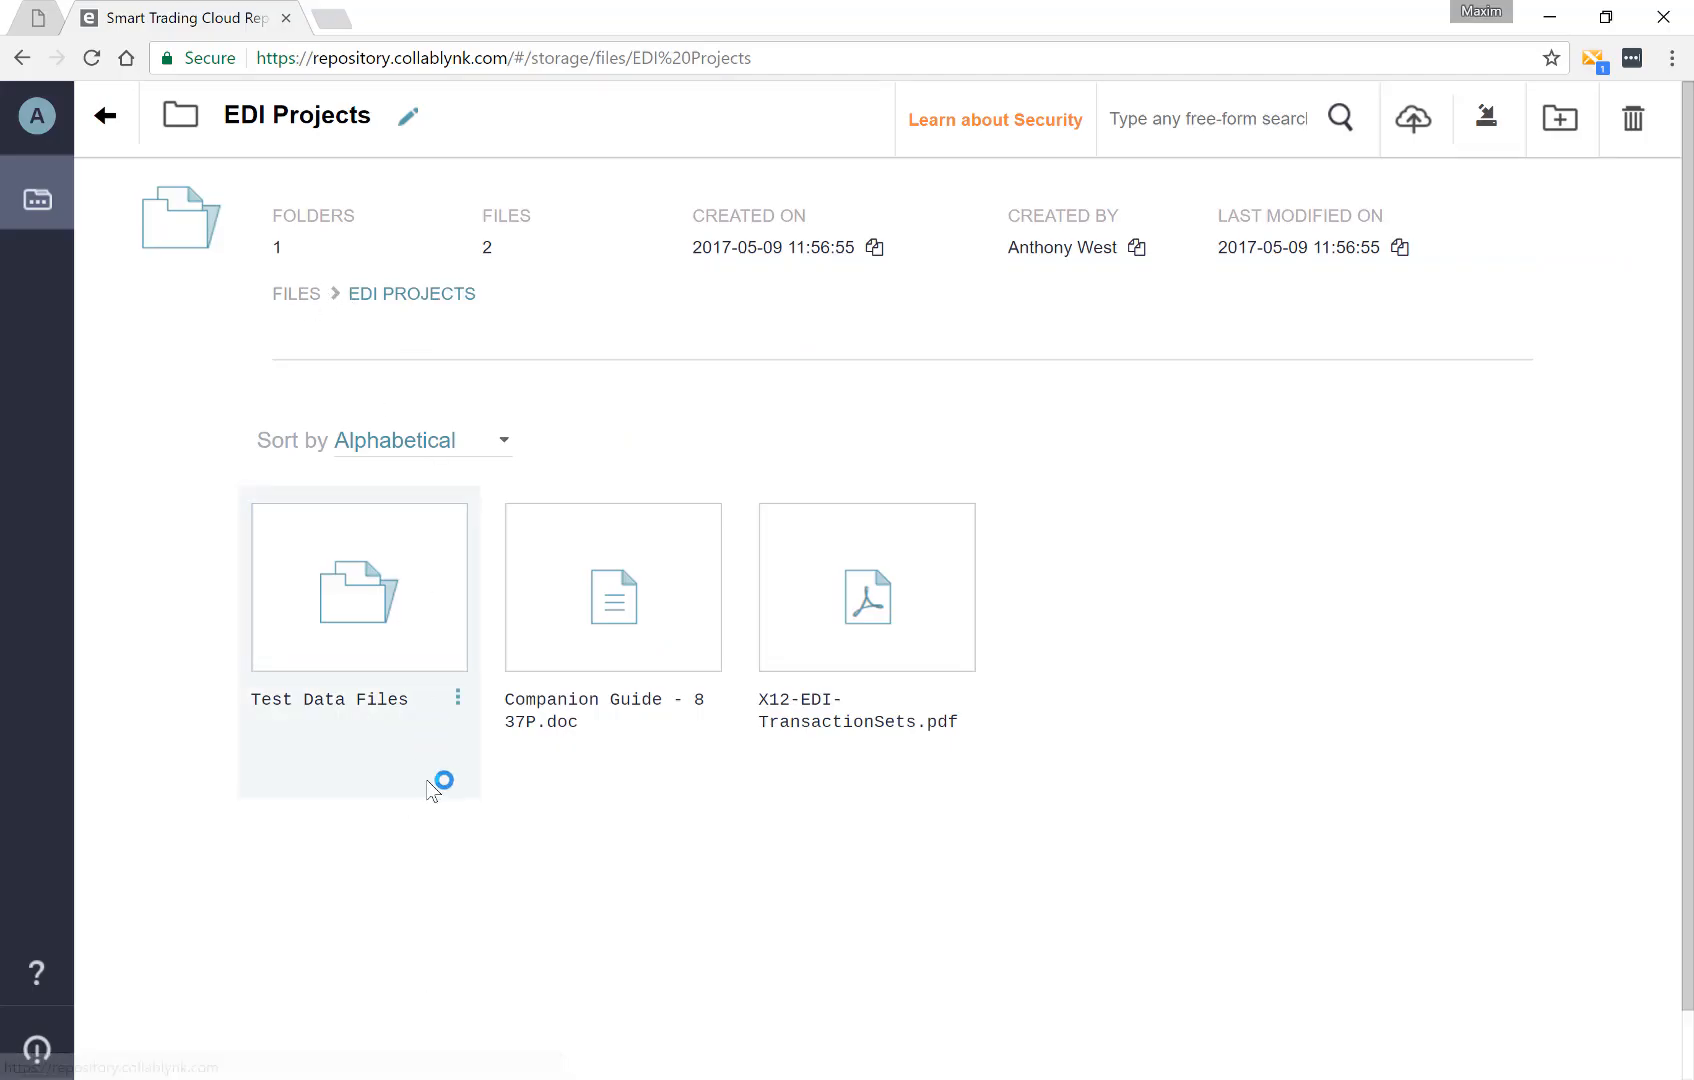
In the browser repository, refresh EDI Projects, download HIPAA-270-5010A1.ecs and open the downloaded file
{"action": "left_click", "coordinate": [103, 66]}
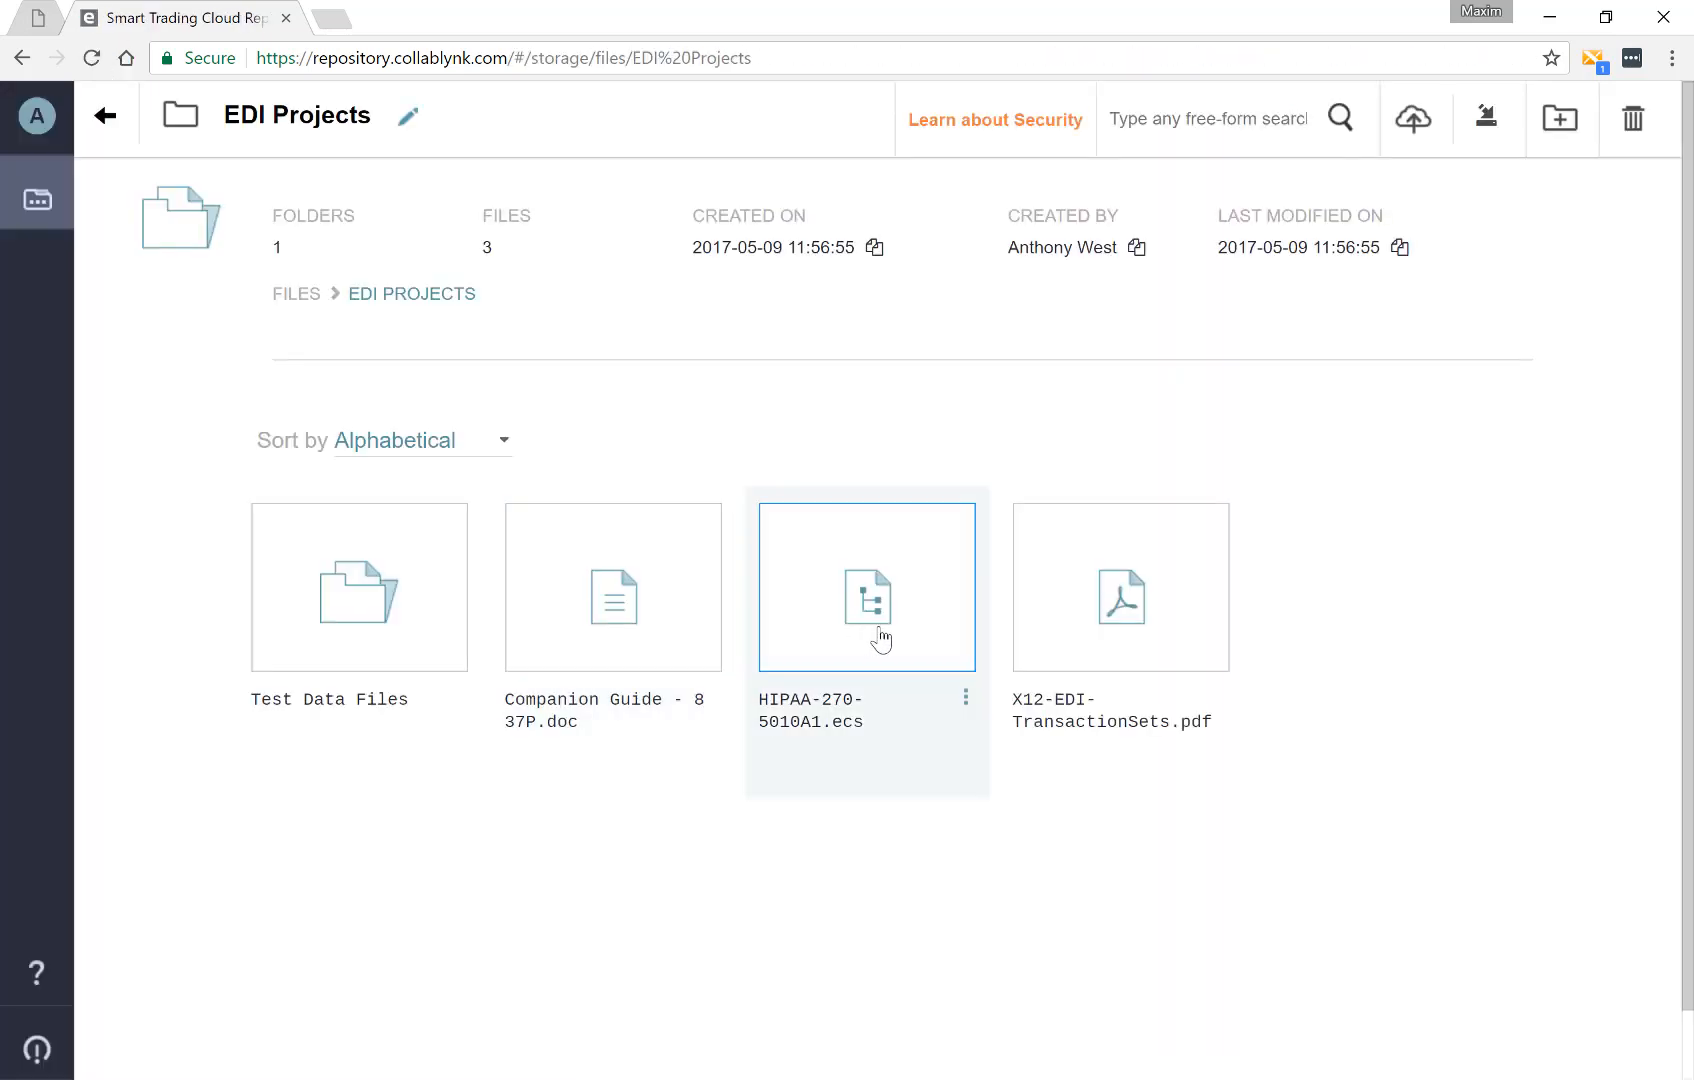
{"action": "left_click", "coordinate": [965, 698]}
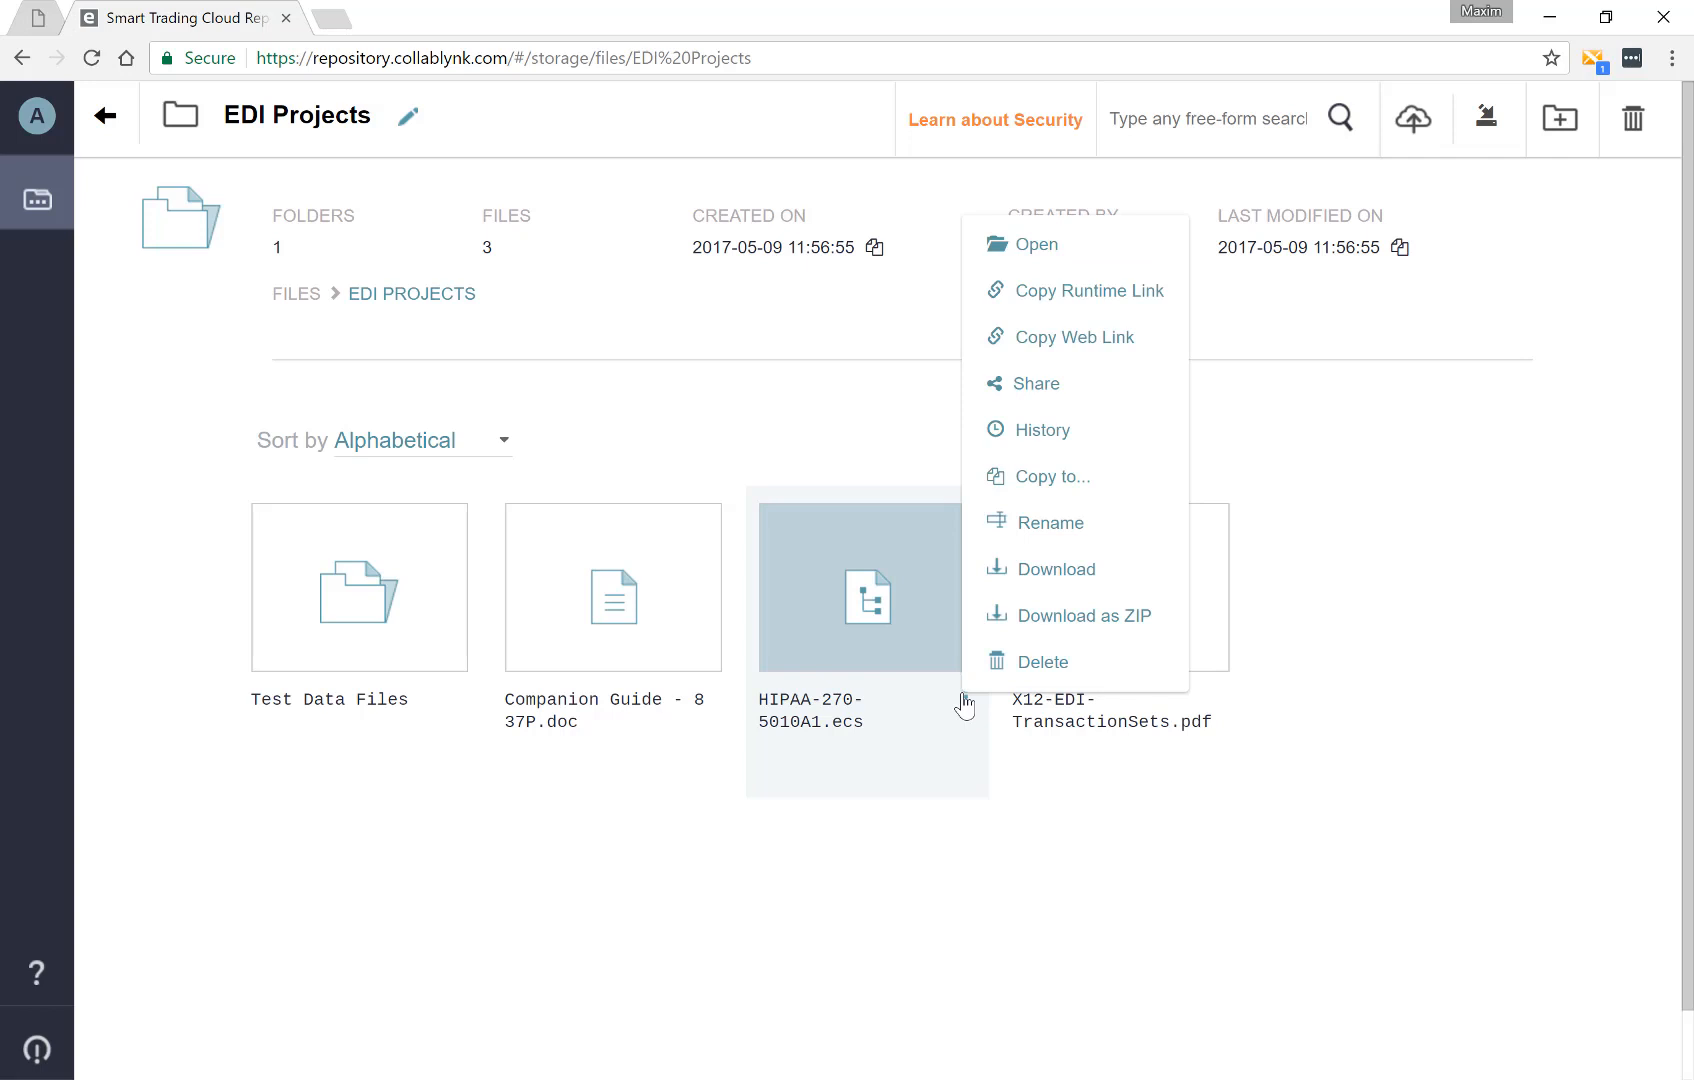
{"action": "left_click", "coordinate": [1054, 576]}
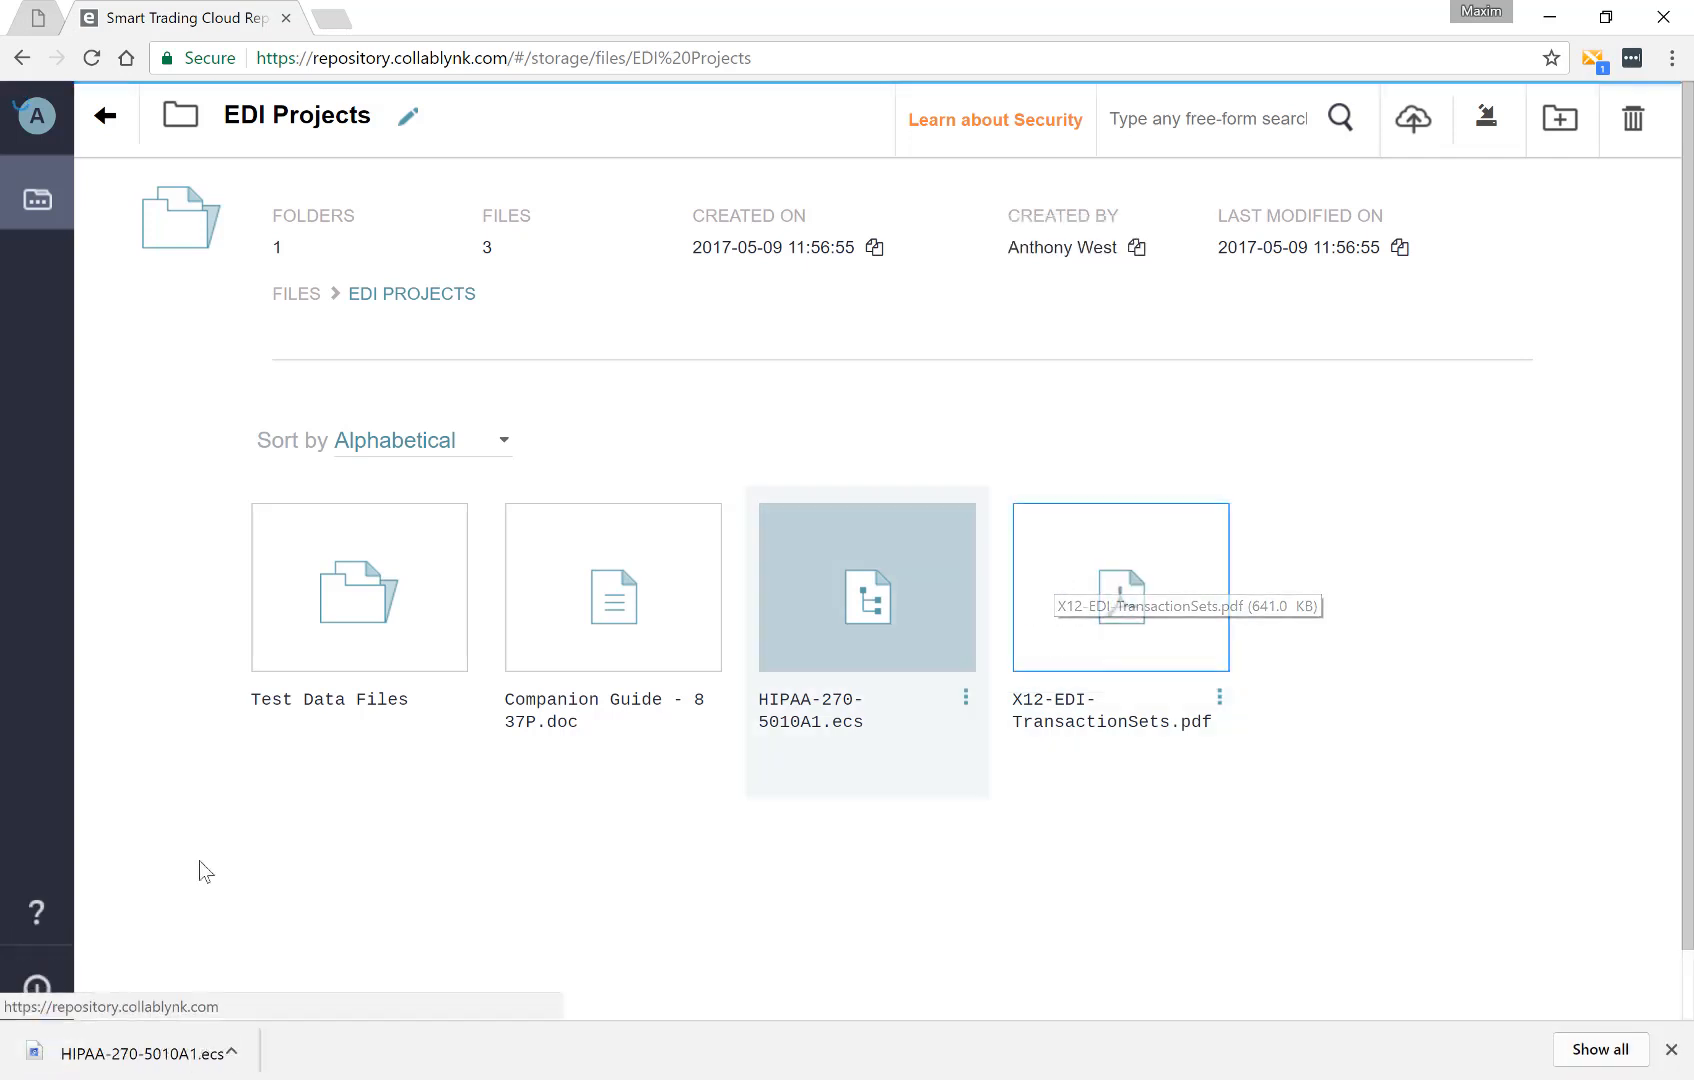
{"action": "left_click", "coordinate": [150, 1053]}
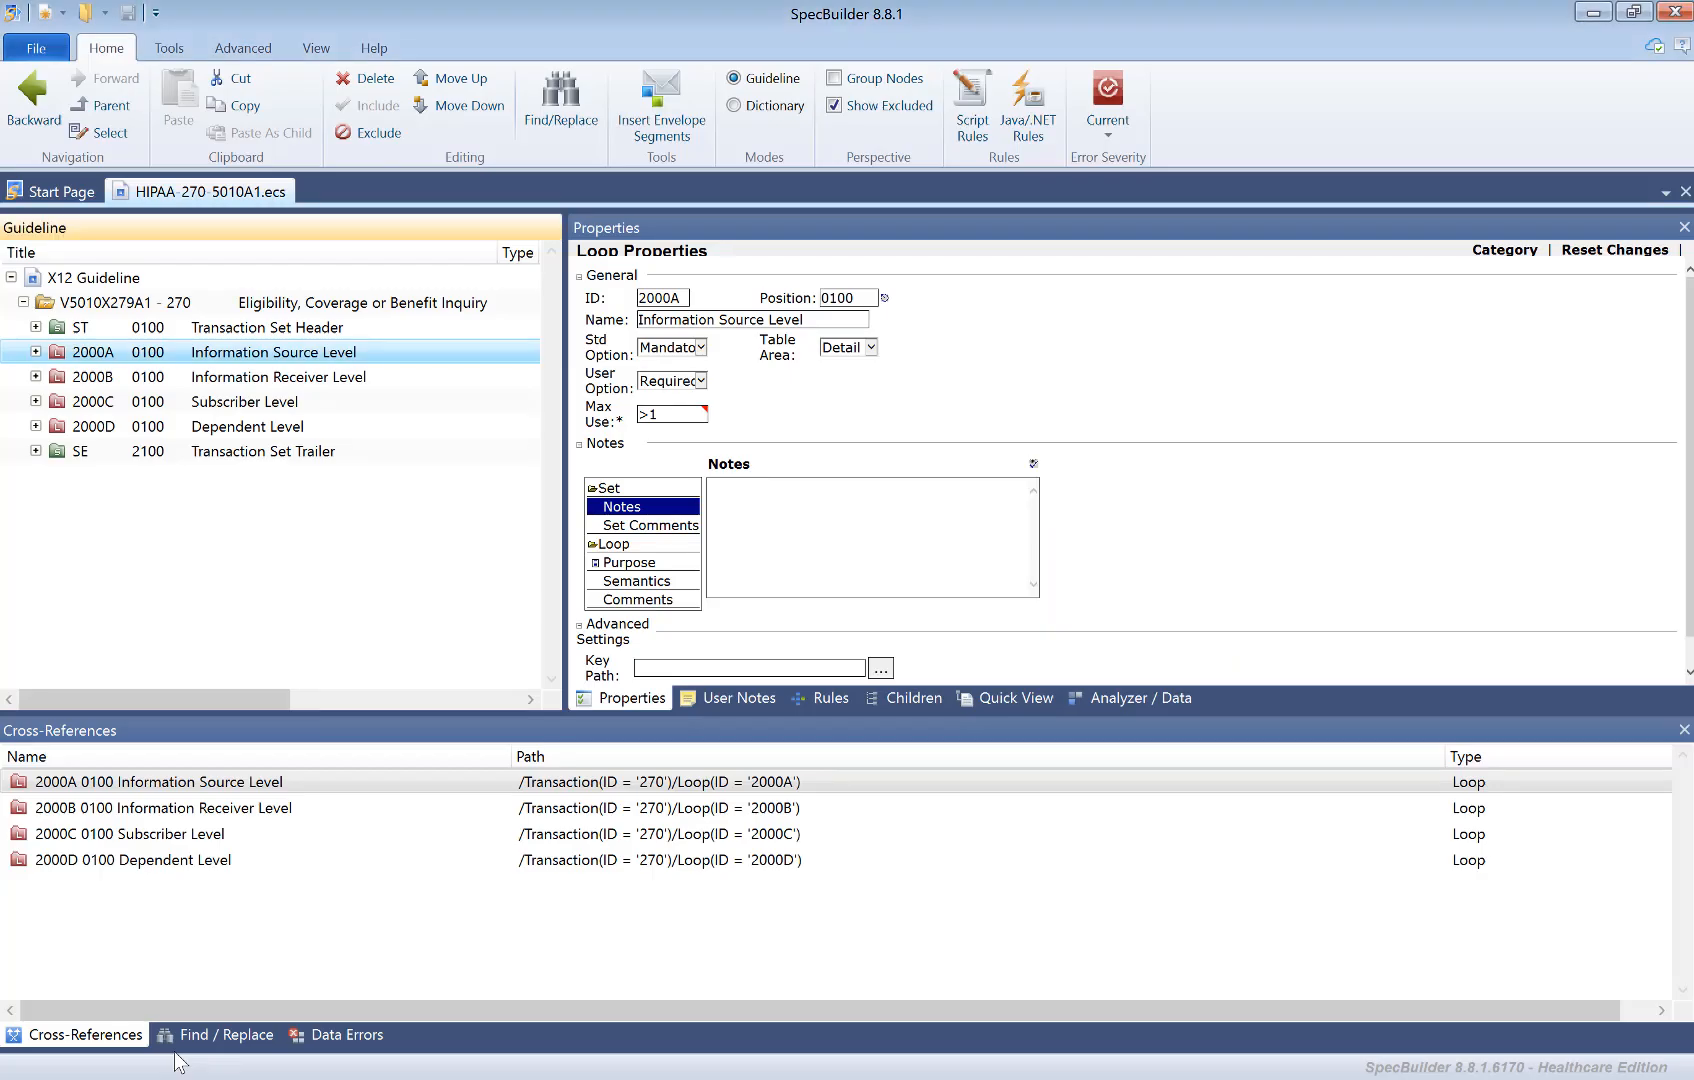